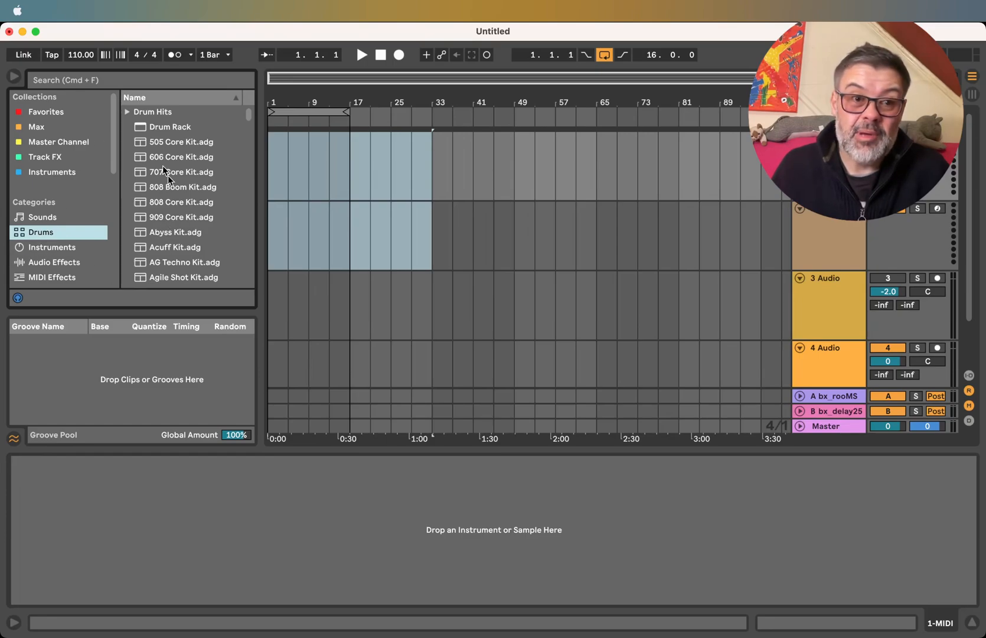
Search the drum presets for "session", load Dry Session Kit onto the first MIDI track, and hide the browser
click(91, 81)
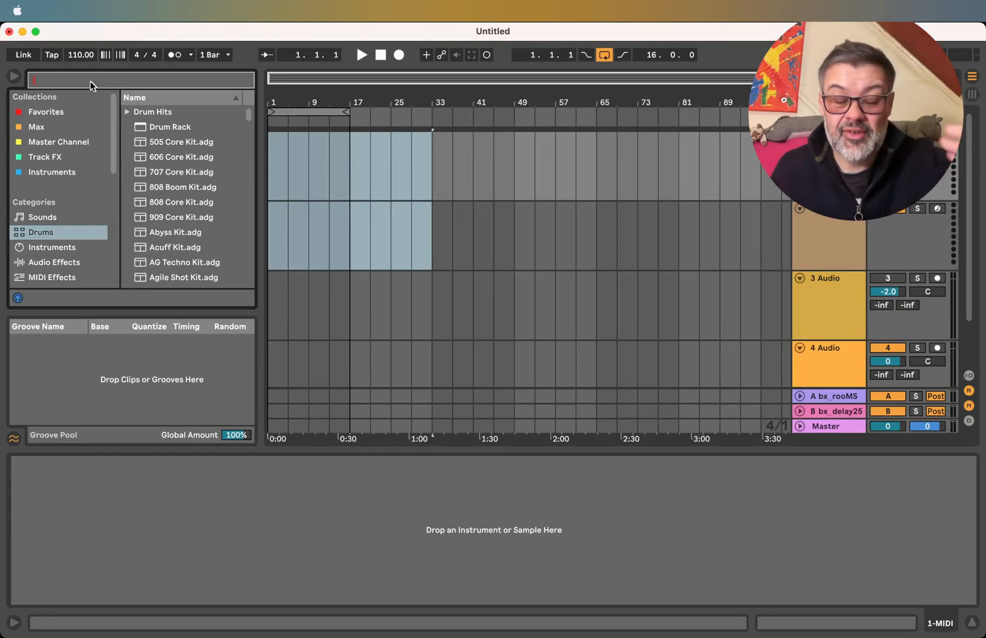
text(sessi)
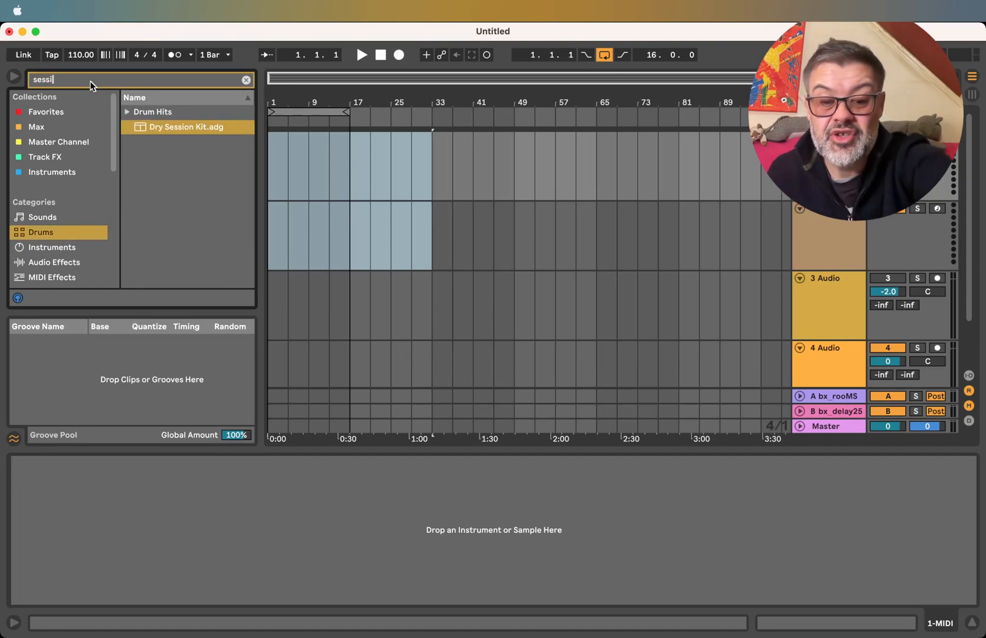
text(on)
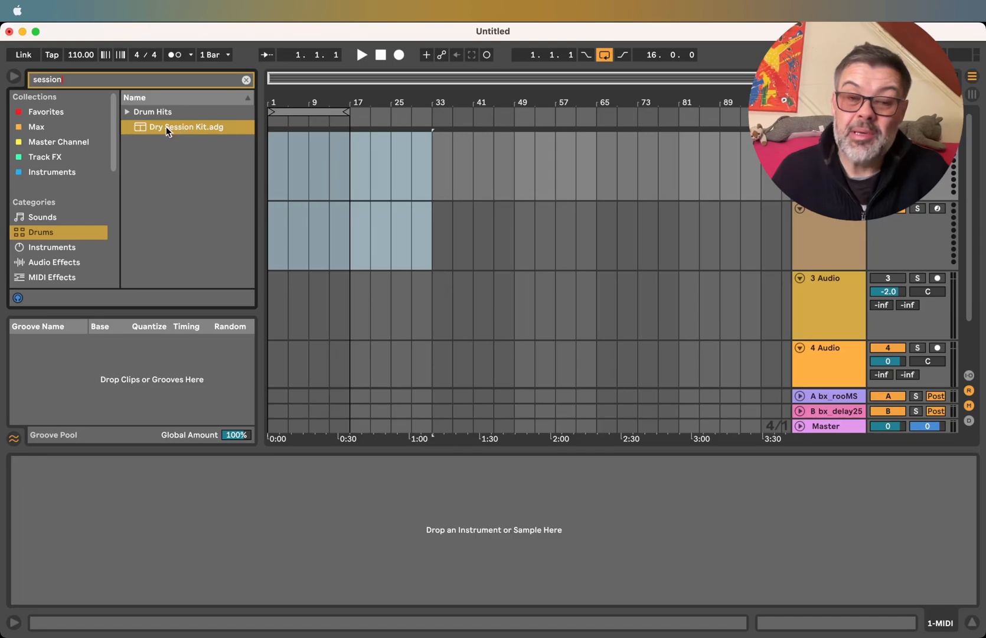
drag(165, 126, 818, 160)
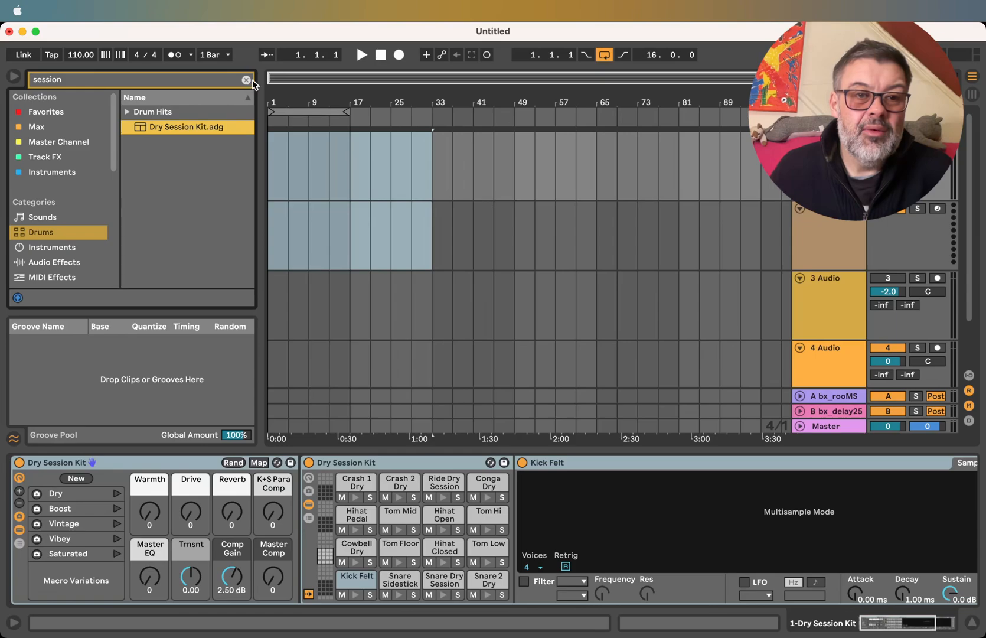
click(14, 77)
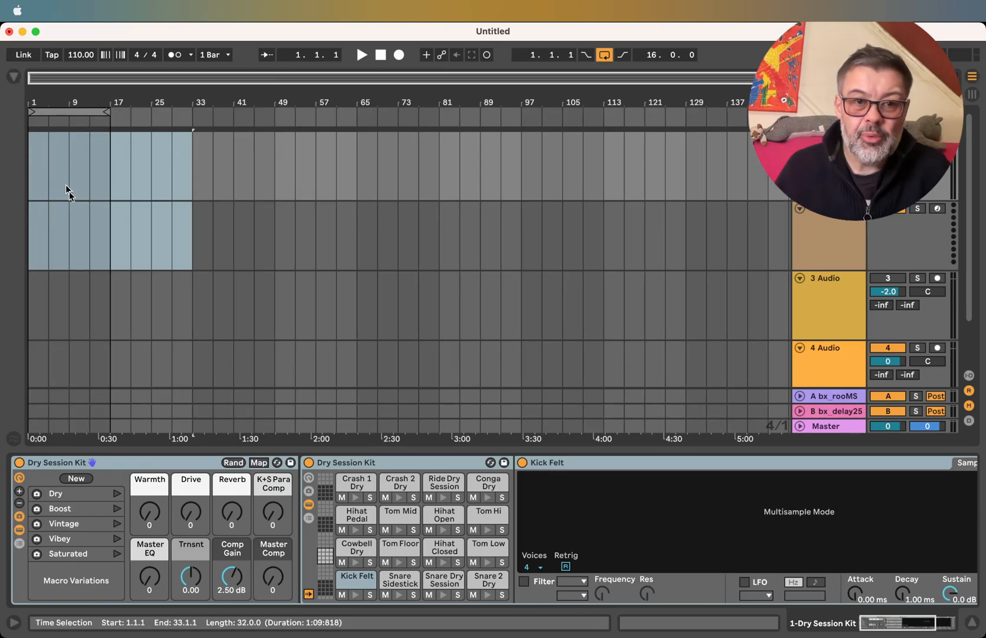
Insert an empty one-bar MIDI clip in bar 1 of the Dry Session Kit track in the Arrangement
key(Tab)
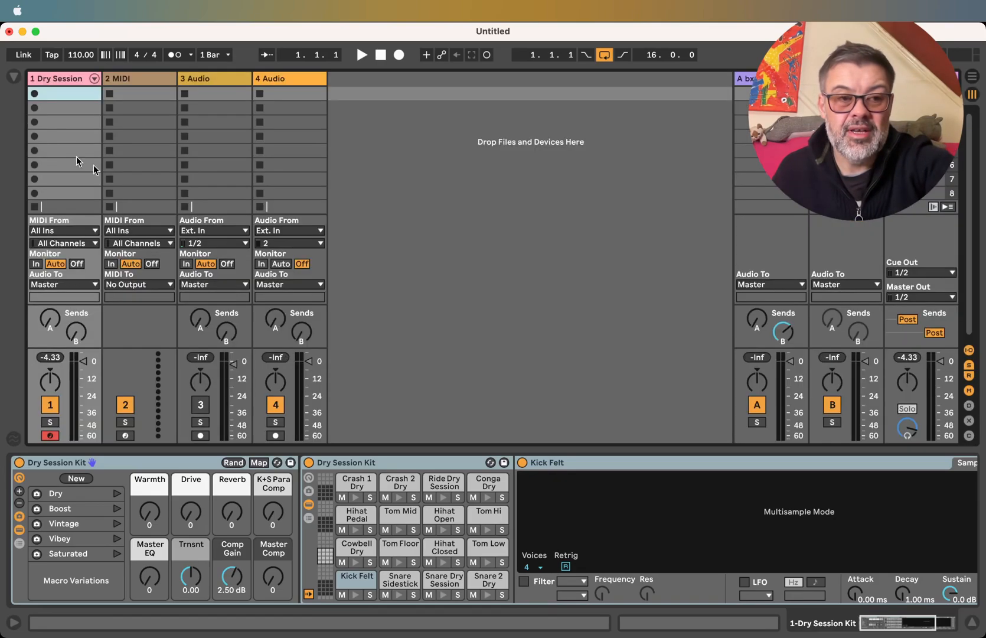
key(Tab)
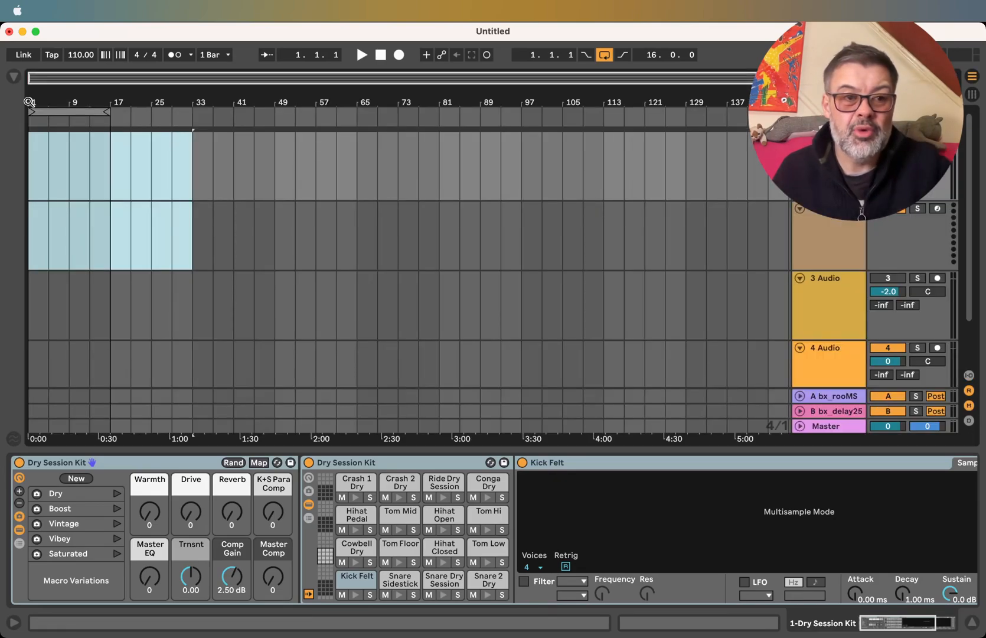
key(z)
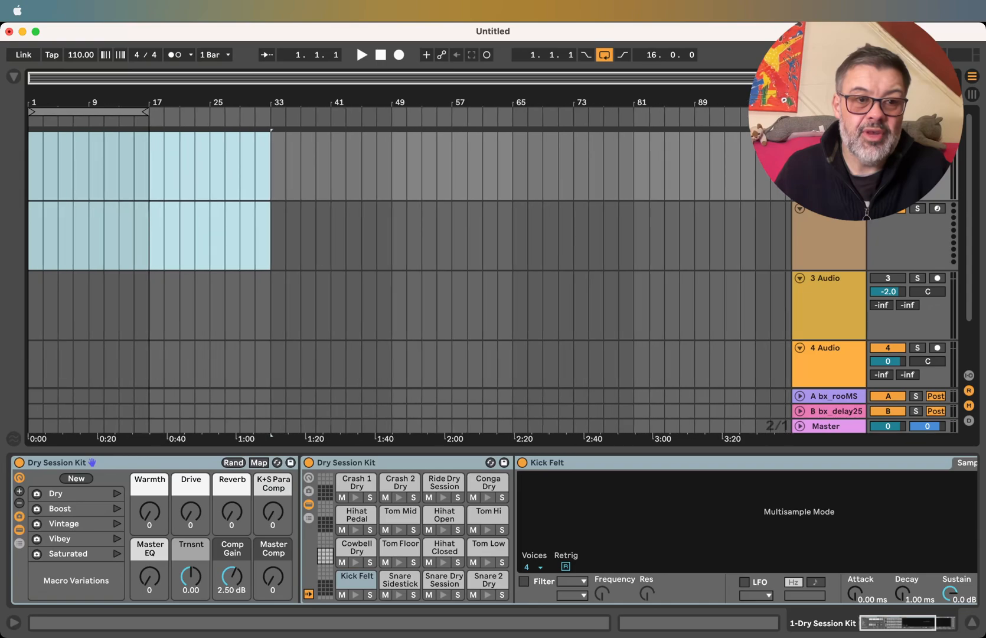
key(plus)
key(plus)
key(plus)
key(plus)
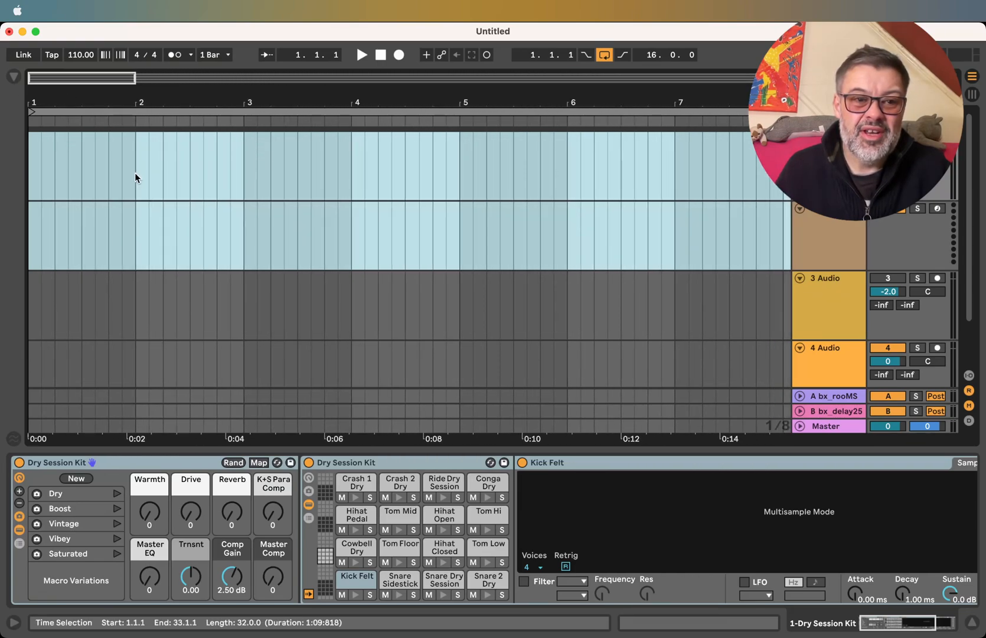
click(136, 171)
drag(135, 162, 28, 157)
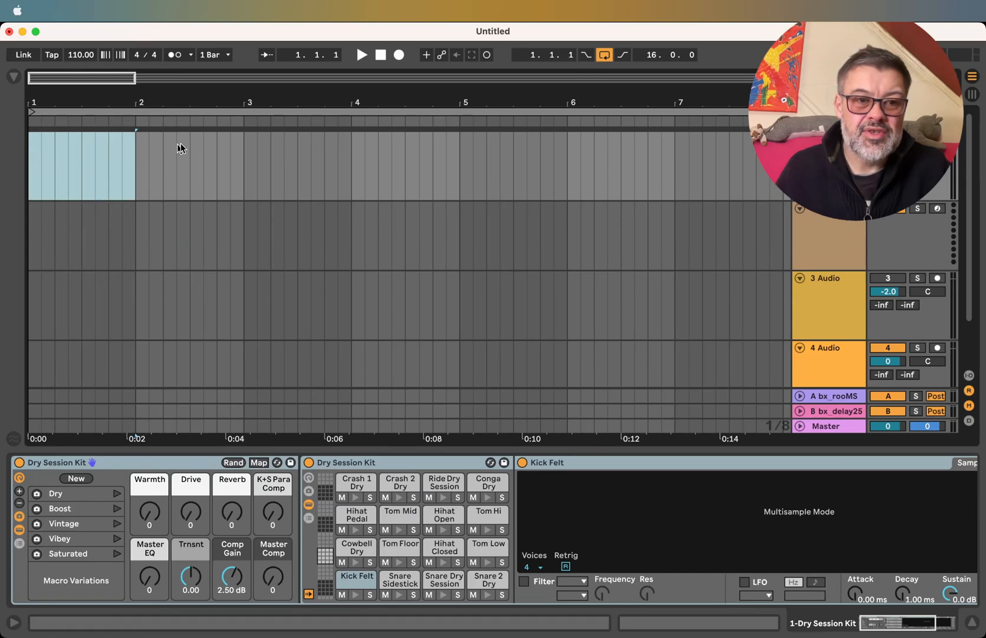
key(super+shift+m)
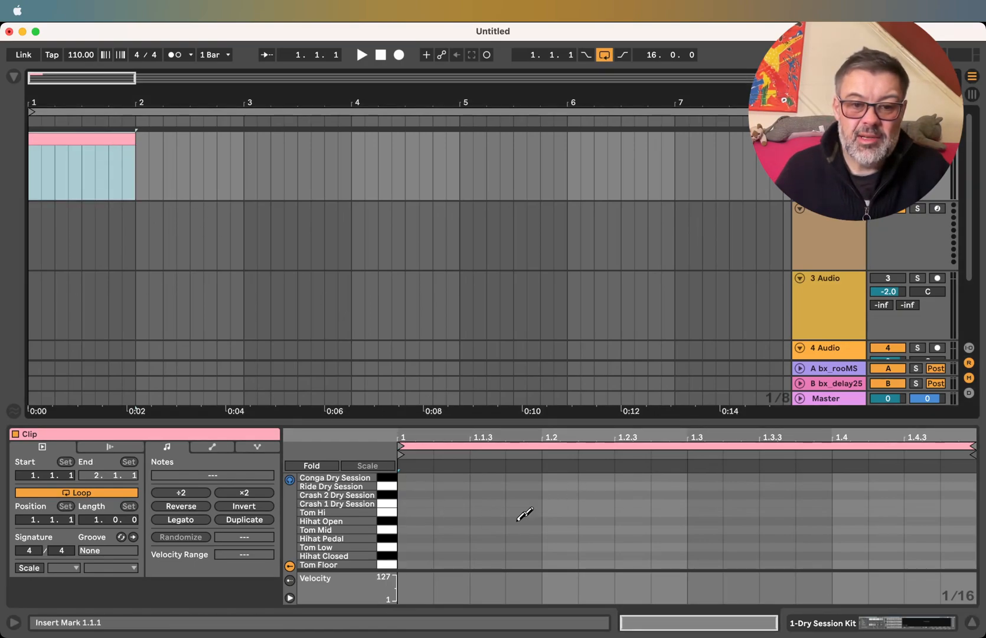
Enlarge the clip's note editor so that every drum lane from Kick Felt to Conga is shown
drag(316, 419, 328, 257)
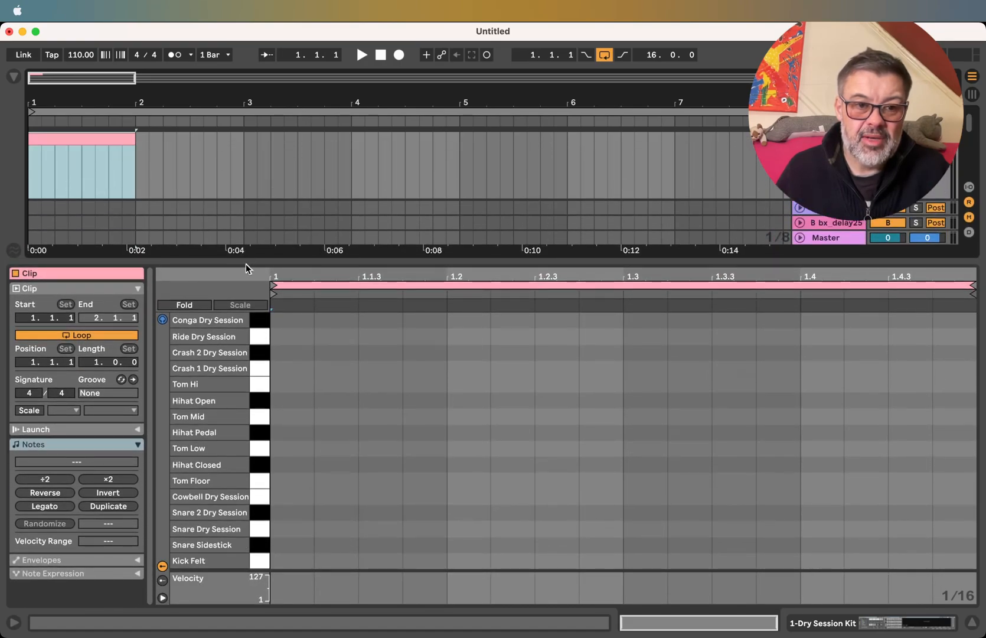
mouse_move(250, 260)
mouse_down()
mouse_move(266, 275)
mouse_move(260, 260)
mouse_up()
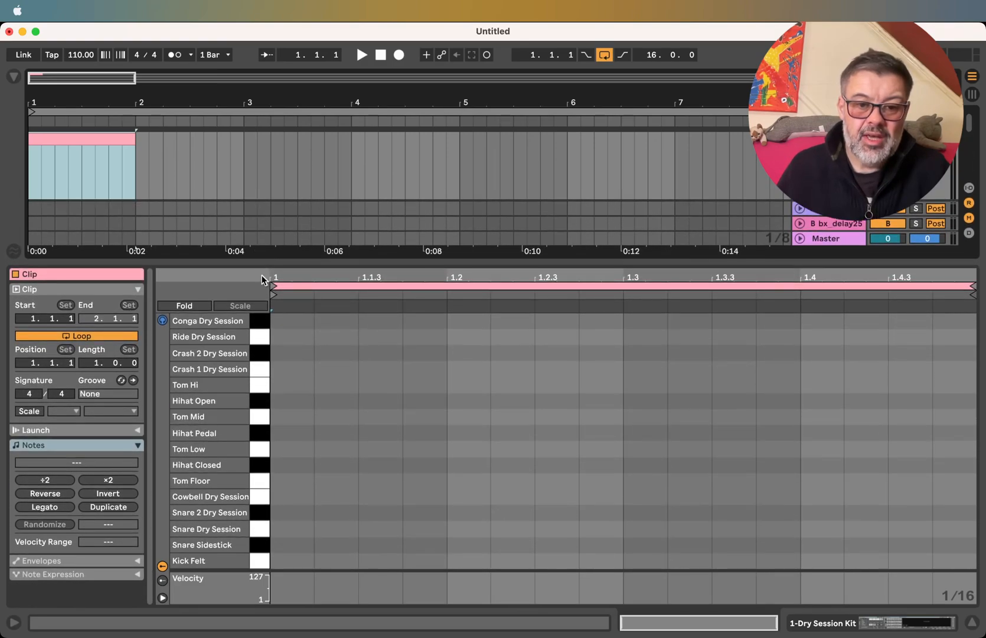
click(954, 590)
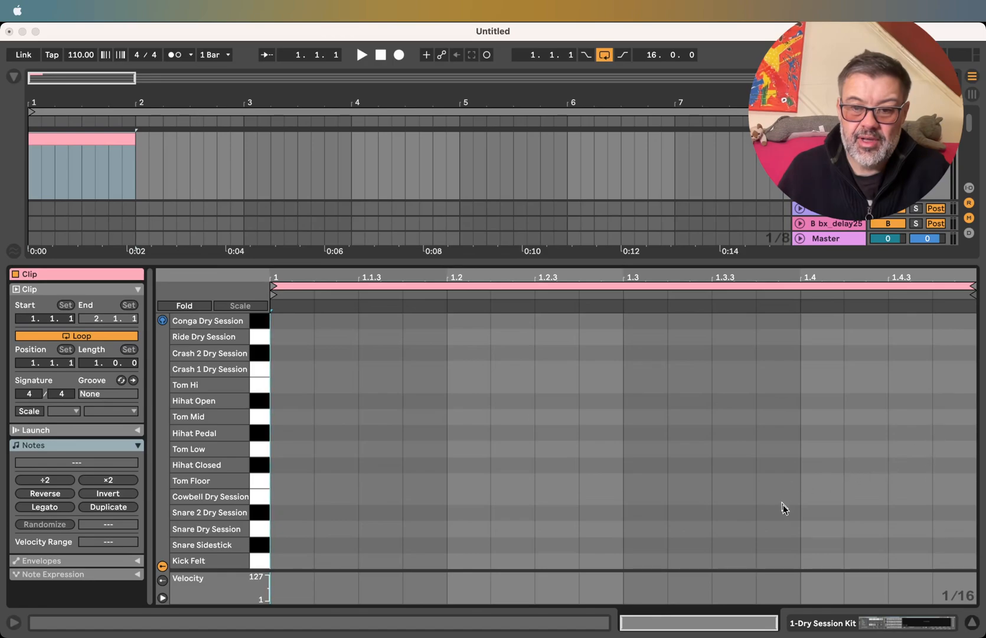
Set the note grid to 1/8 and draw eight consecutive Hihat Pedal notes across the bar
key(b)
click(386, 450)
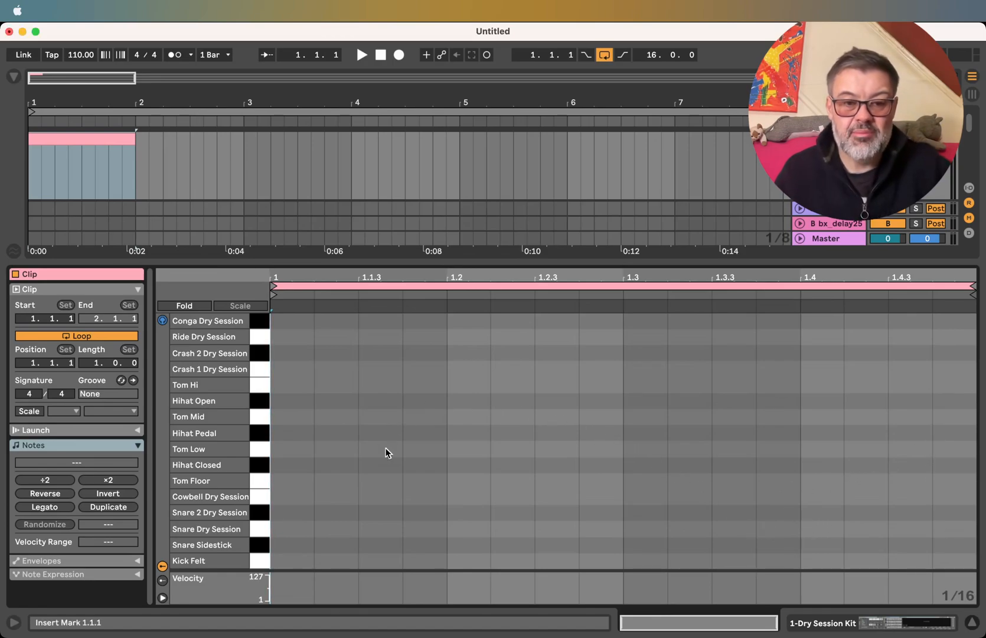
key(super+1)
key(super+2)
key(super+2)
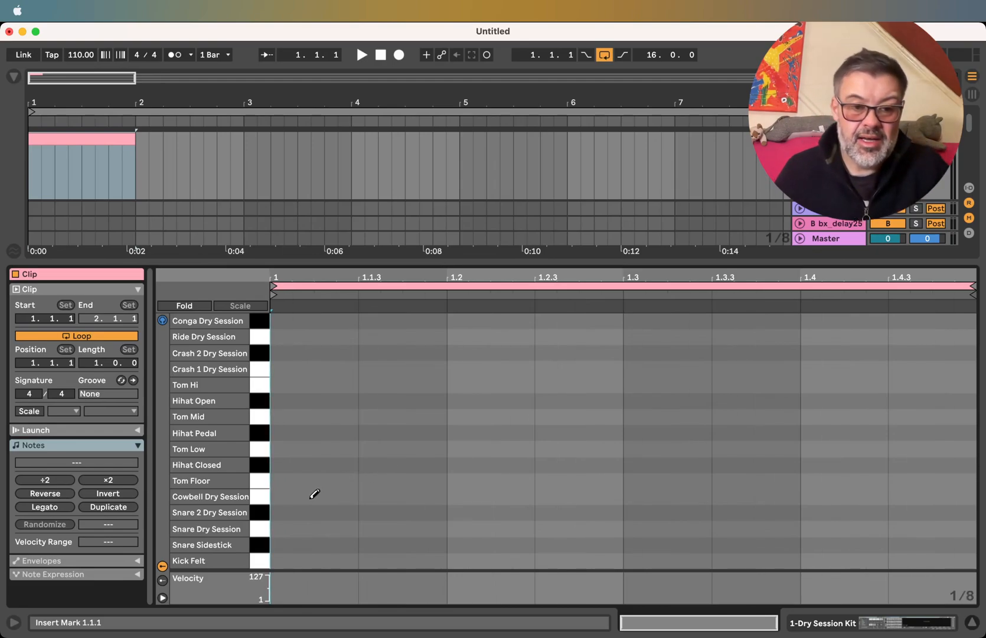
click(284, 431)
drag(387, 424, 923, 425)
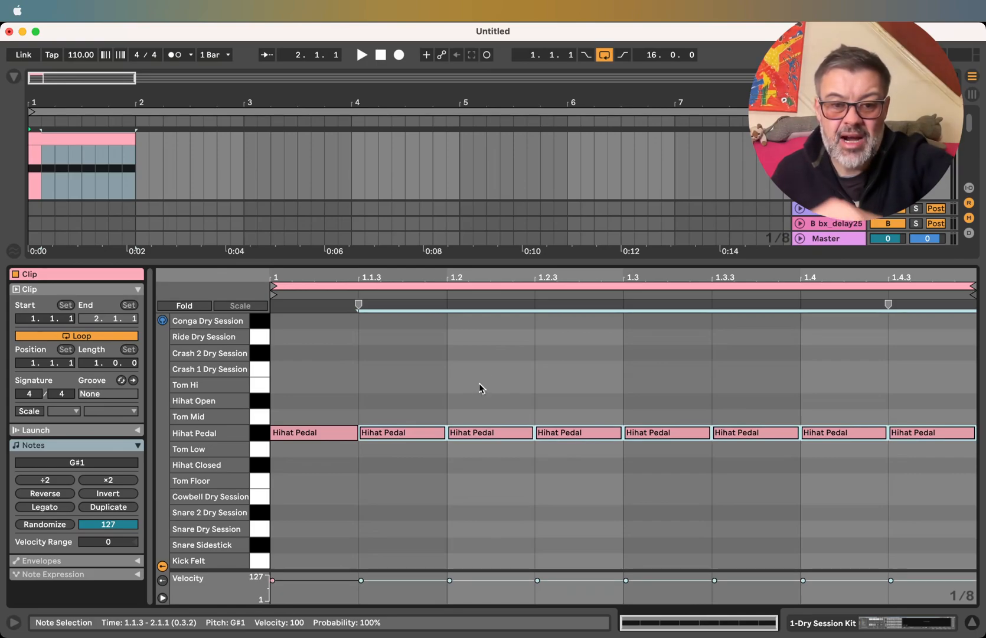
Lower the velocity of the four offbeat Hihat Pedal notes to 46
click(377, 396)
click(390, 434)
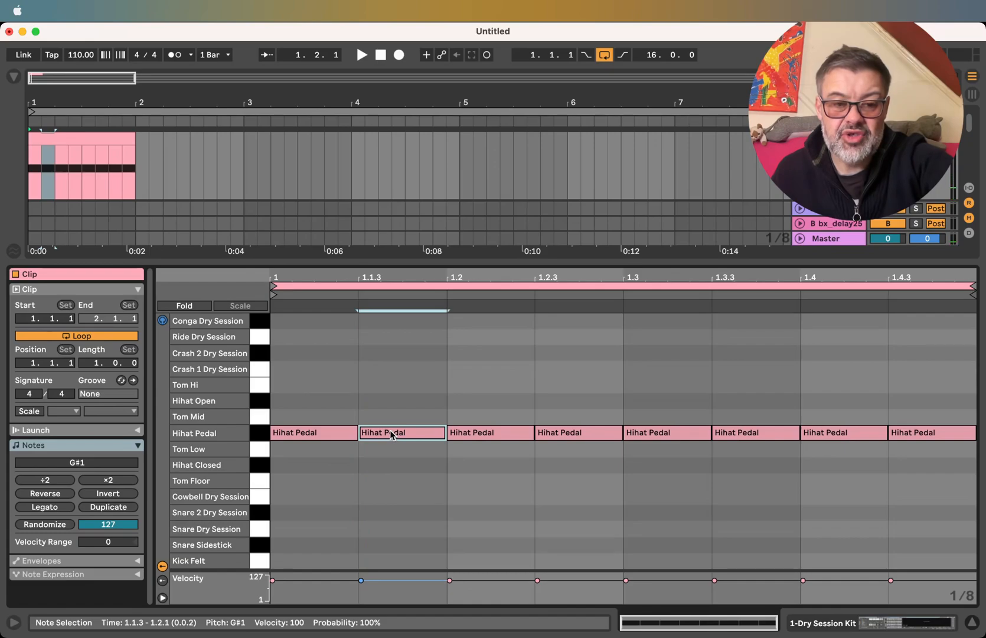
shift+click(567, 434)
shift+click(718, 432)
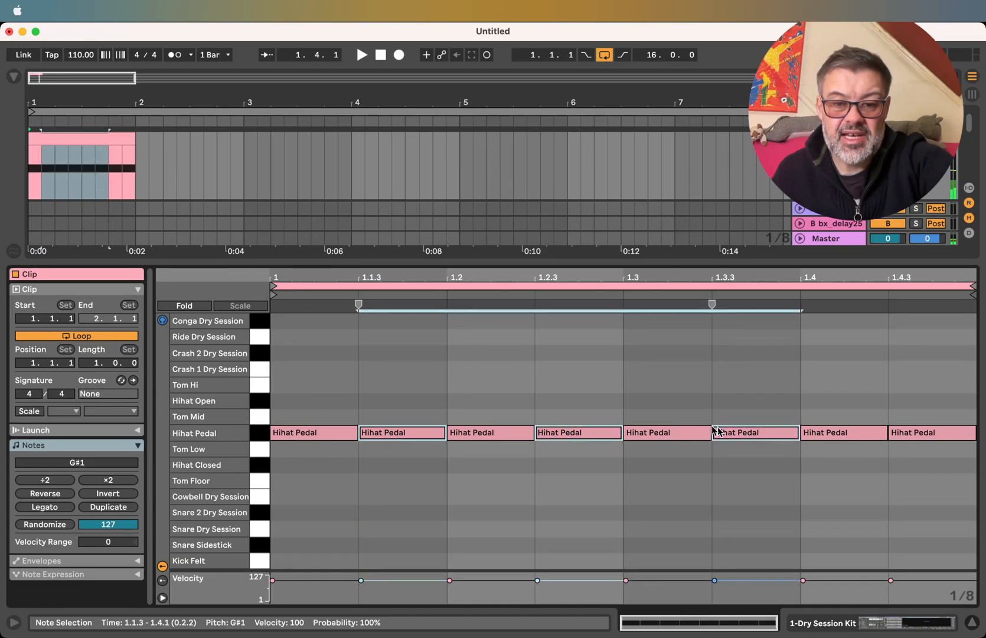
shift+click(929, 433)
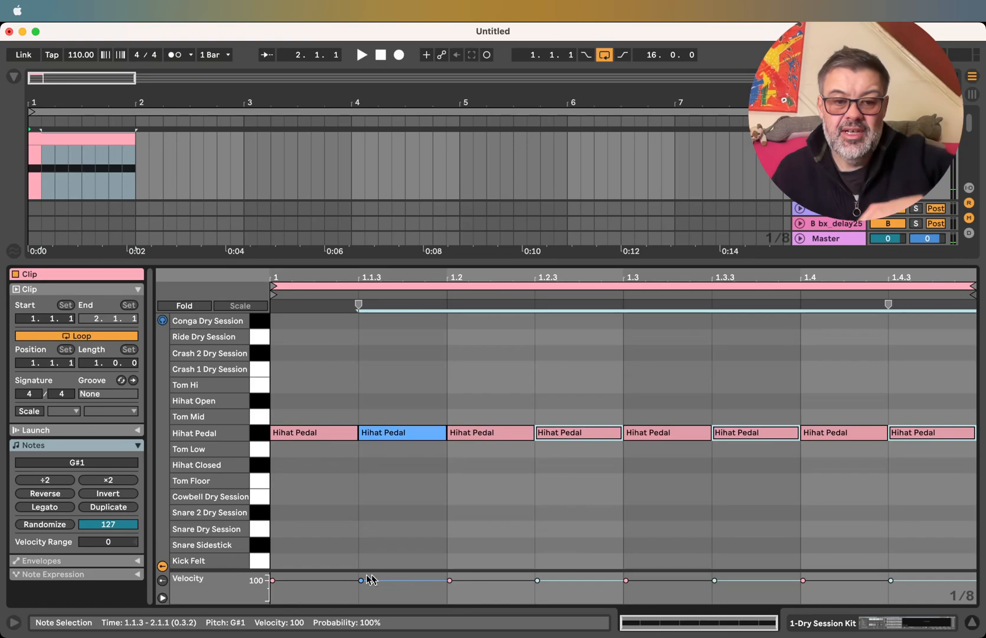
drag(361, 582, 361, 591)
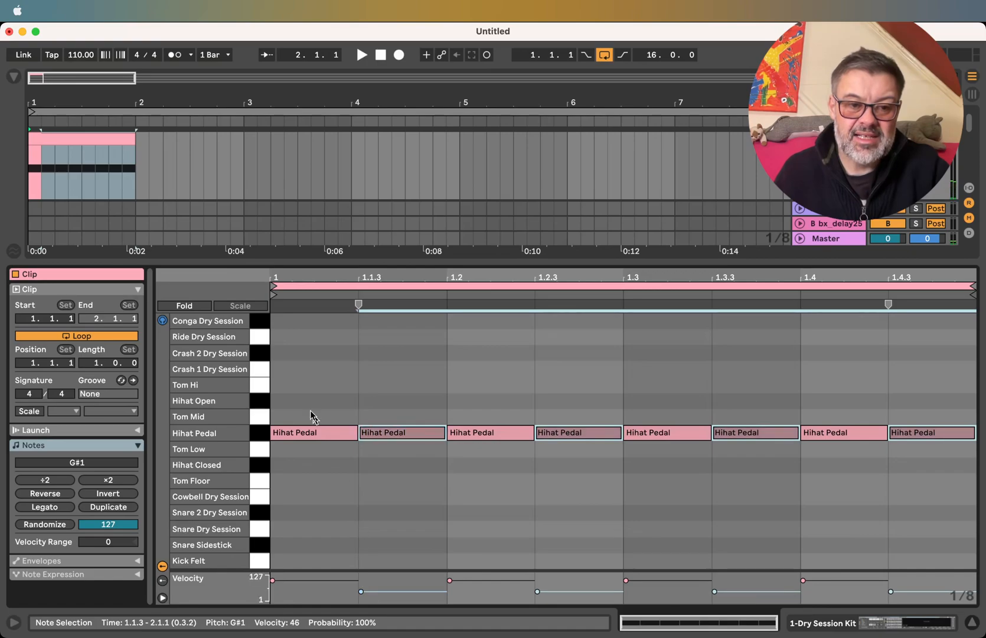
Add a Crash 2 Dry Session note on the first beat and play back the clip
double_click(290, 357)
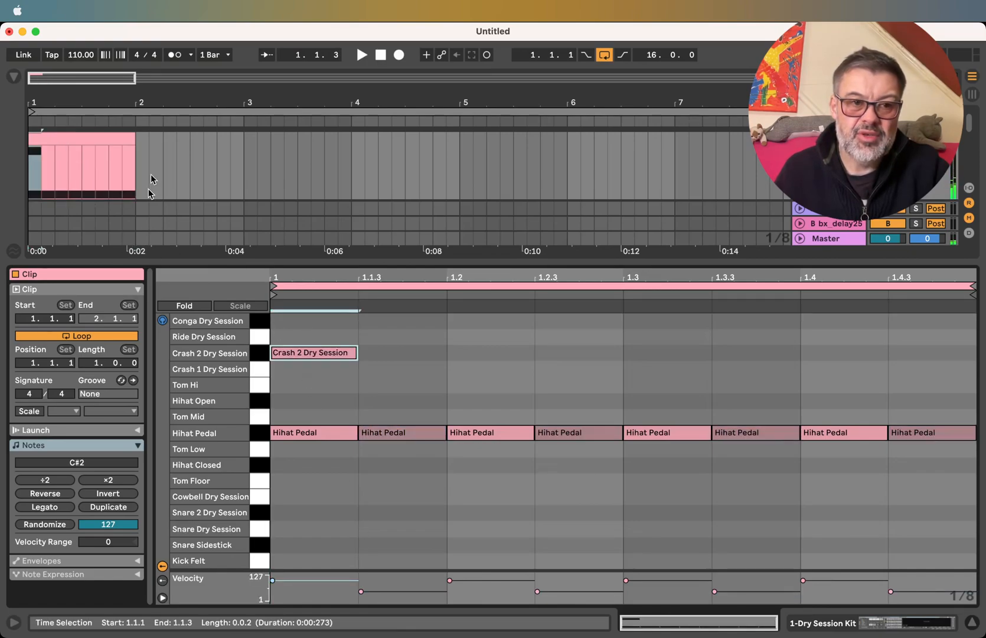
click(65, 143)
key(space)
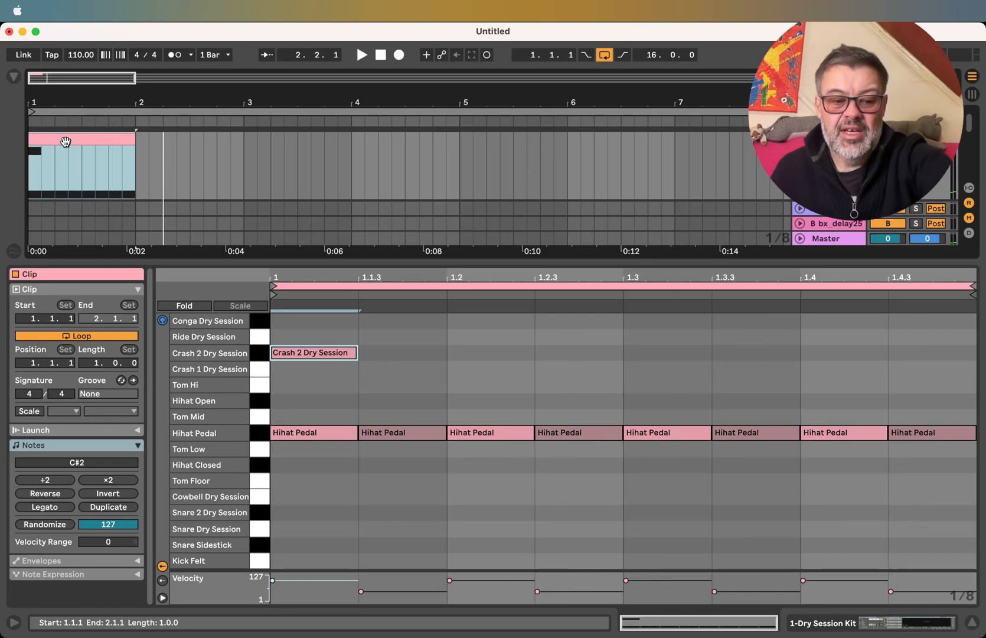
Try duplicating the one-bar clip into bar 2 and deleting the copy's crash note, and undo both changes
key(super+d)
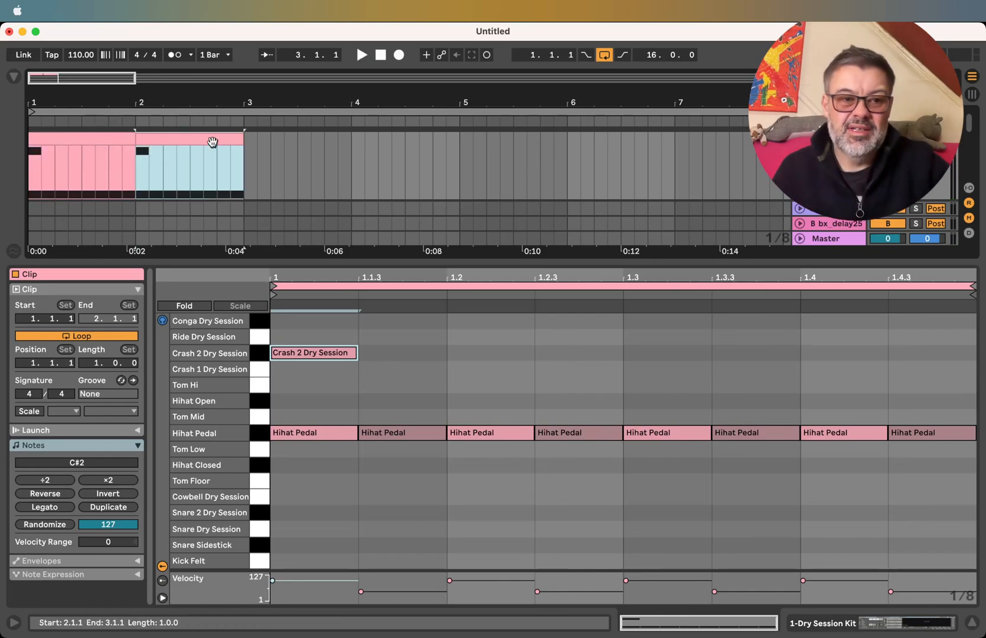
click(328, 354)
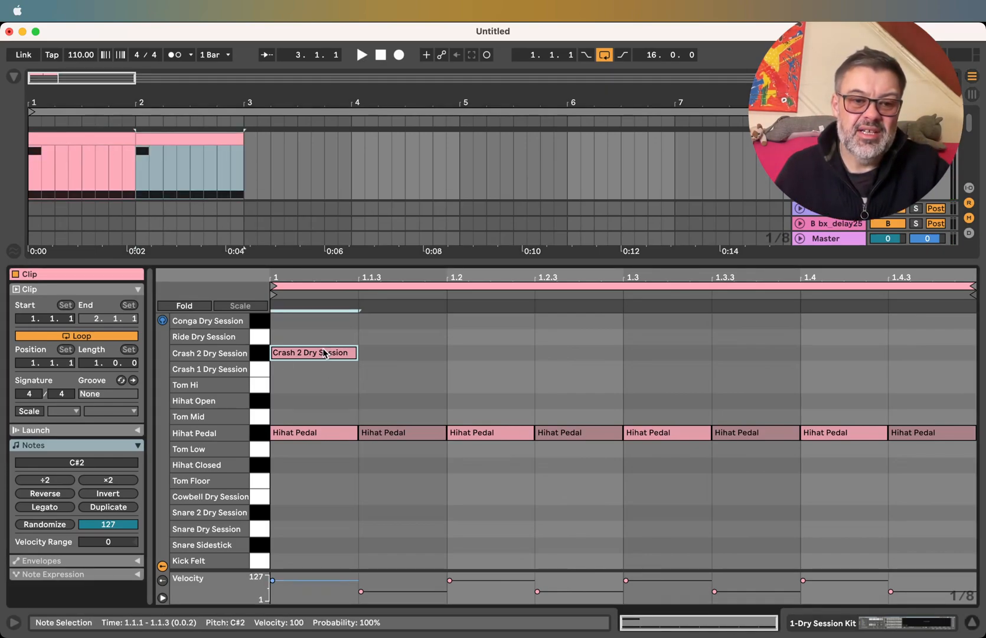
key(Delete)
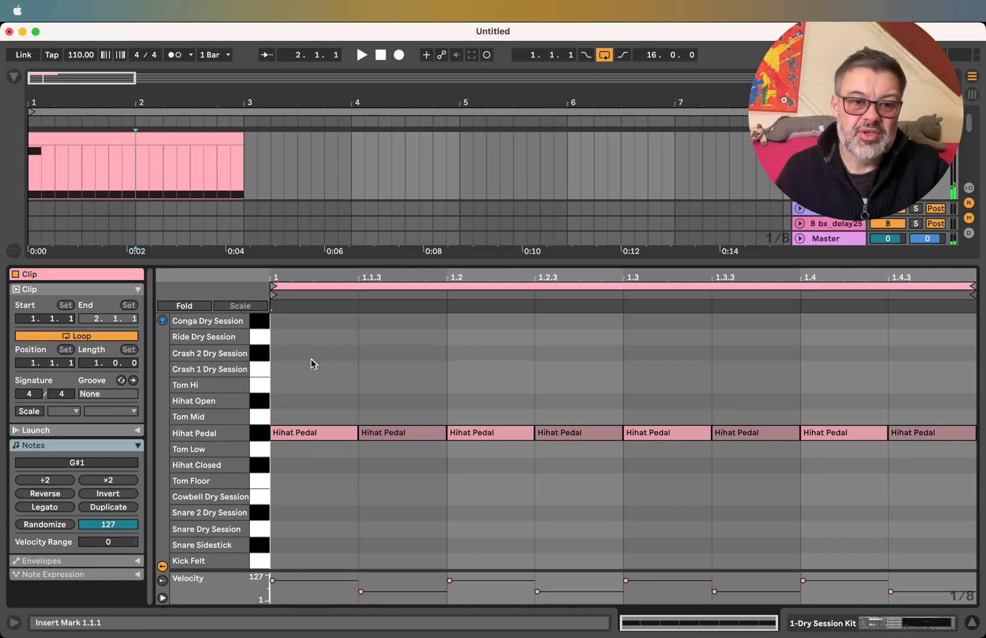
click(194, 137)
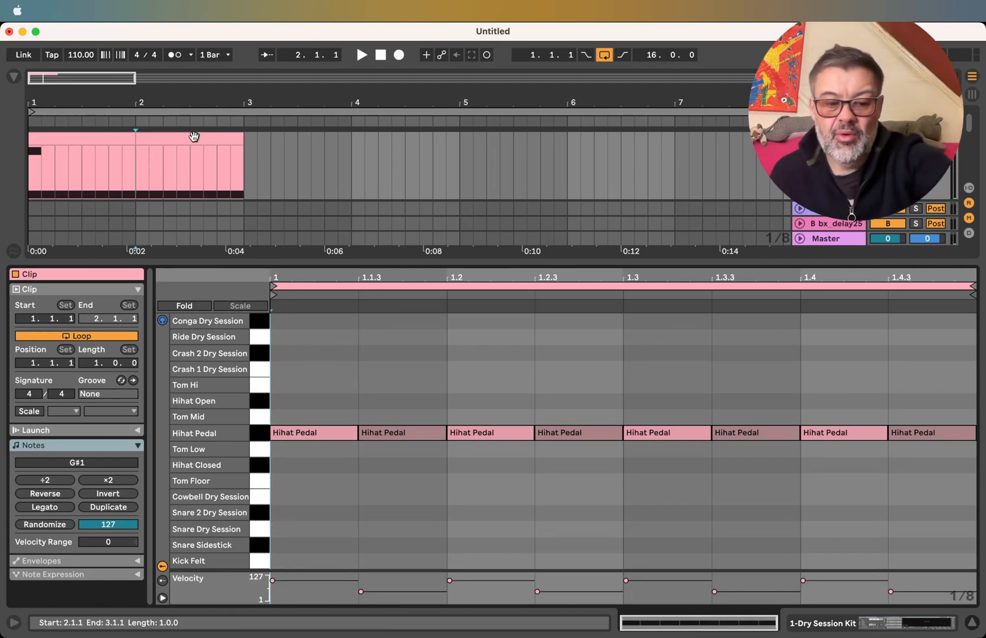
key(super+z)
key(super+z)
Duplicate the clip's contents to make its loop two bars long and extend the clip in the Arrangement to bar 3
click(91, 141)
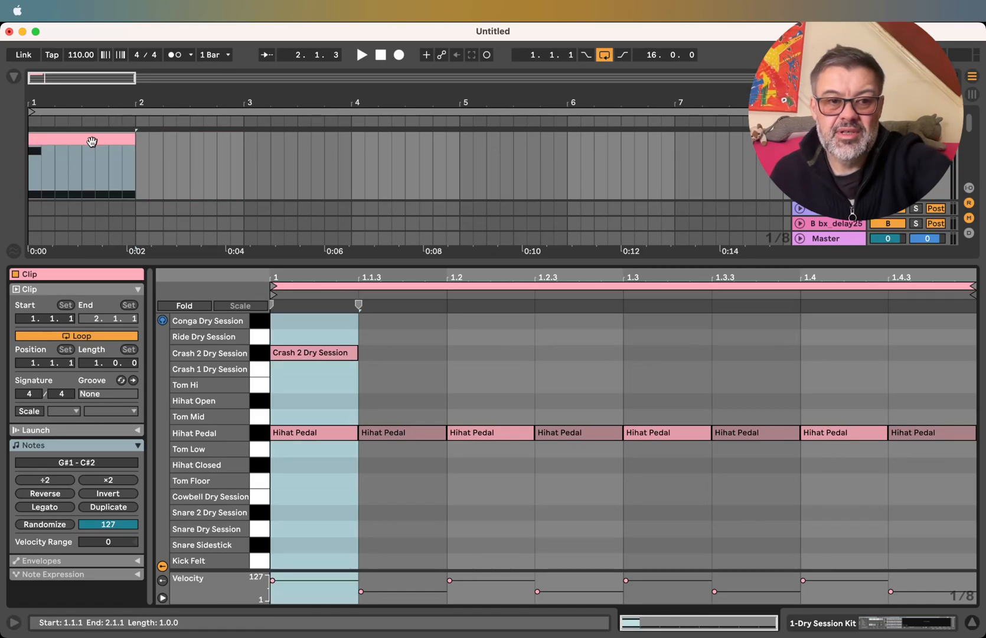
click(118, 516)
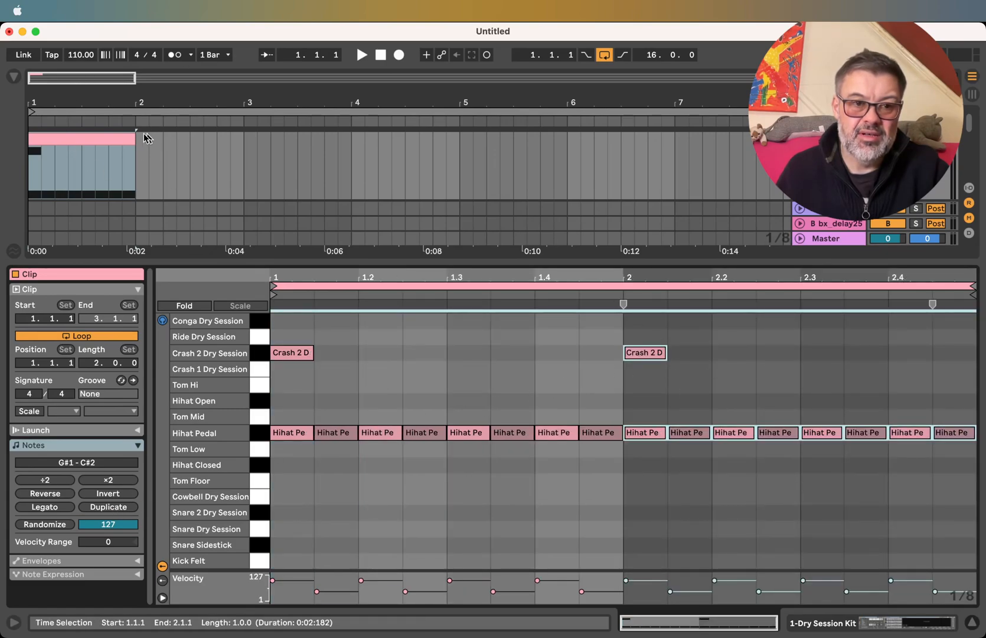
drag(135, 137, 243, 138)
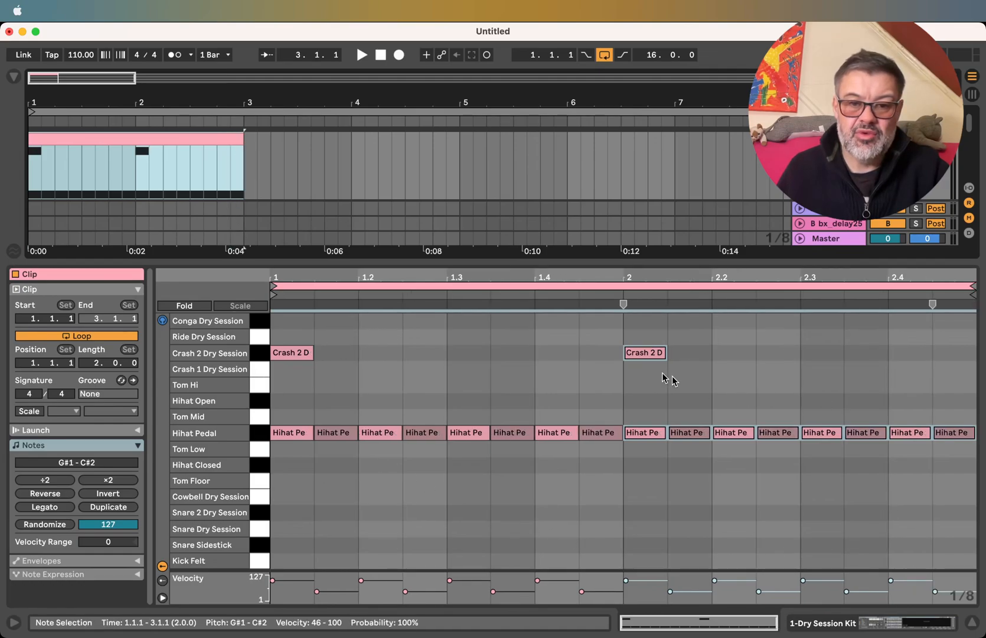
Delete the crash note at the start of bar 2 and duplicate the two-bar clip into bars 3 and 4
double_click(647, 353)
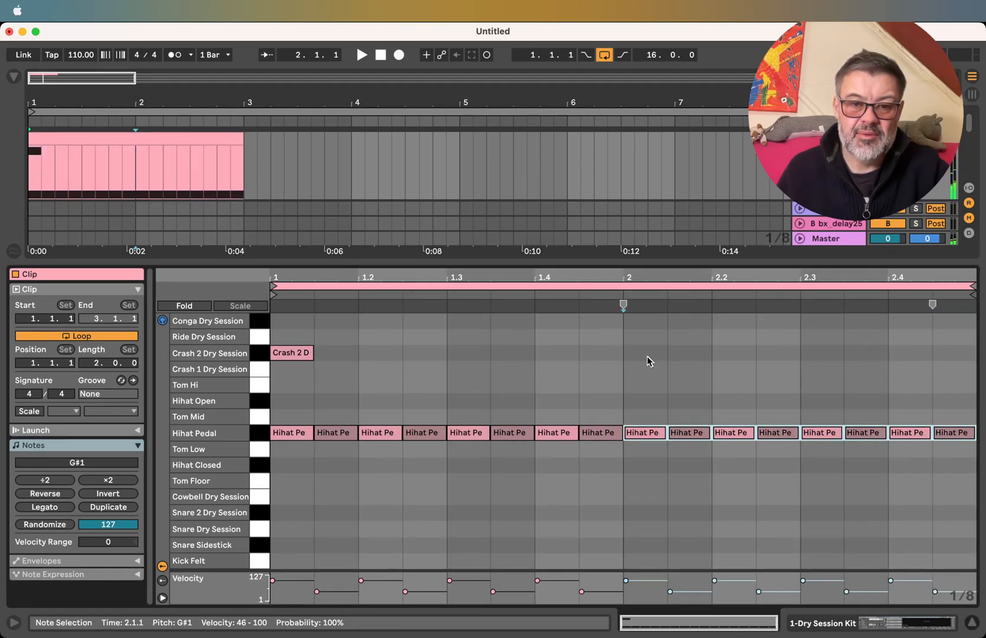
scroll(407, 165, down, 5)
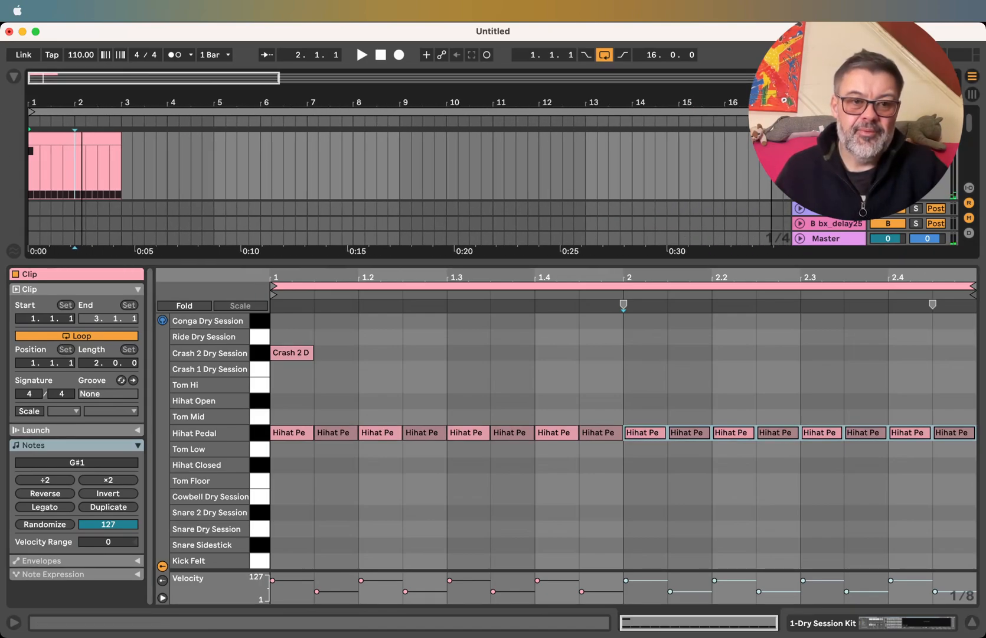
click(56, 138)
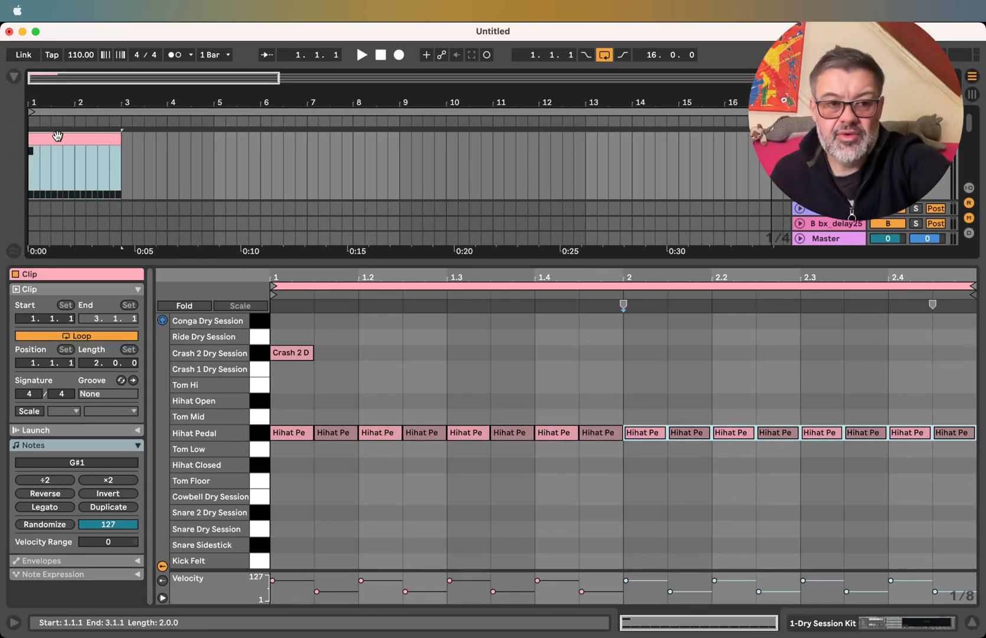
key(super+d)
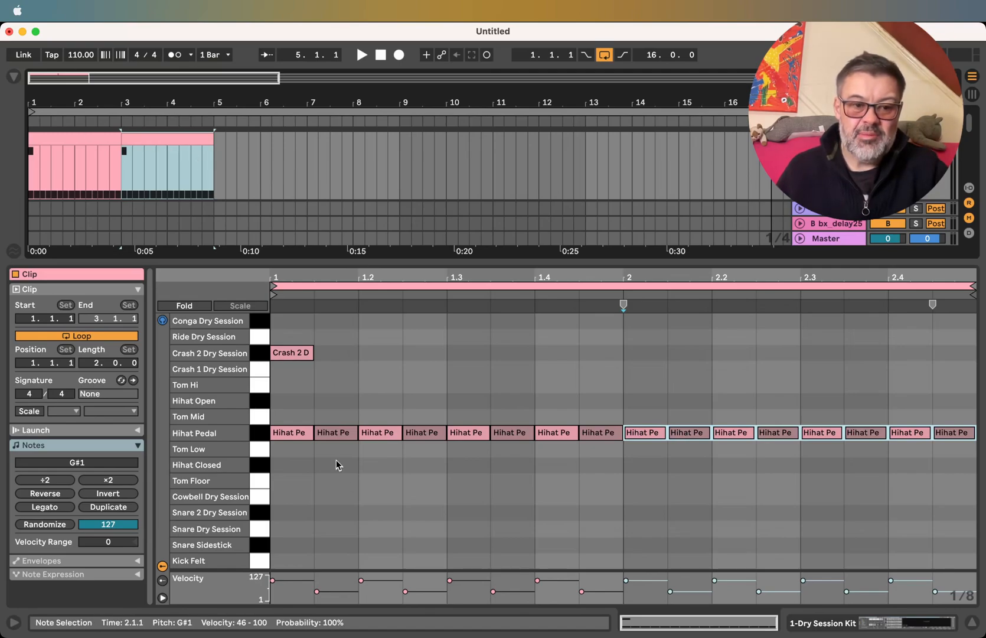
click(317, 503)
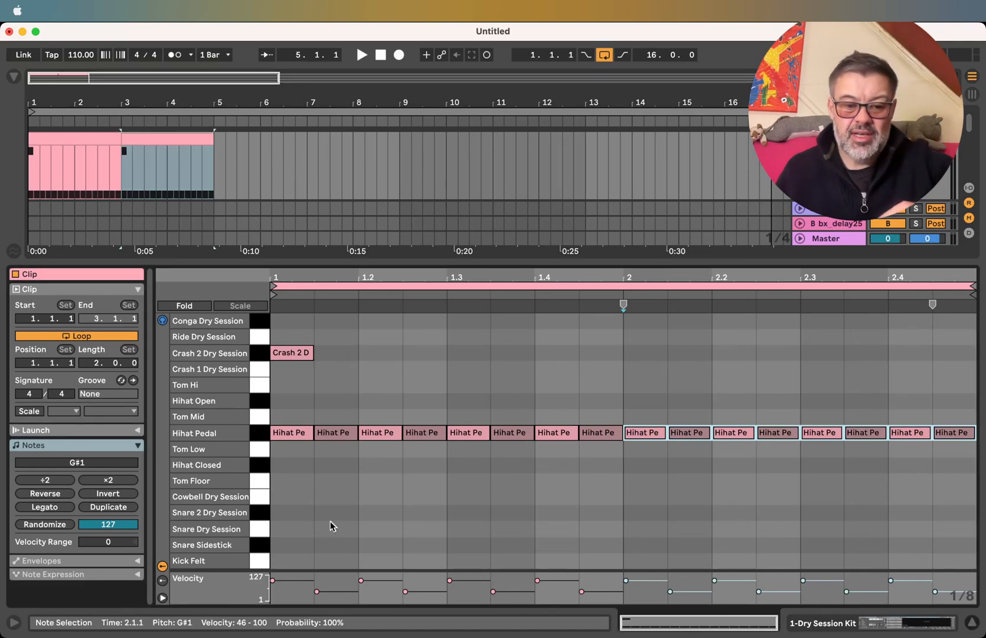
Draw Kick Felt notes at 1.1.1 and 1.3.3 and Snare Sidestick notes on beats 2 and 4 of the clip's first bar
key(b)
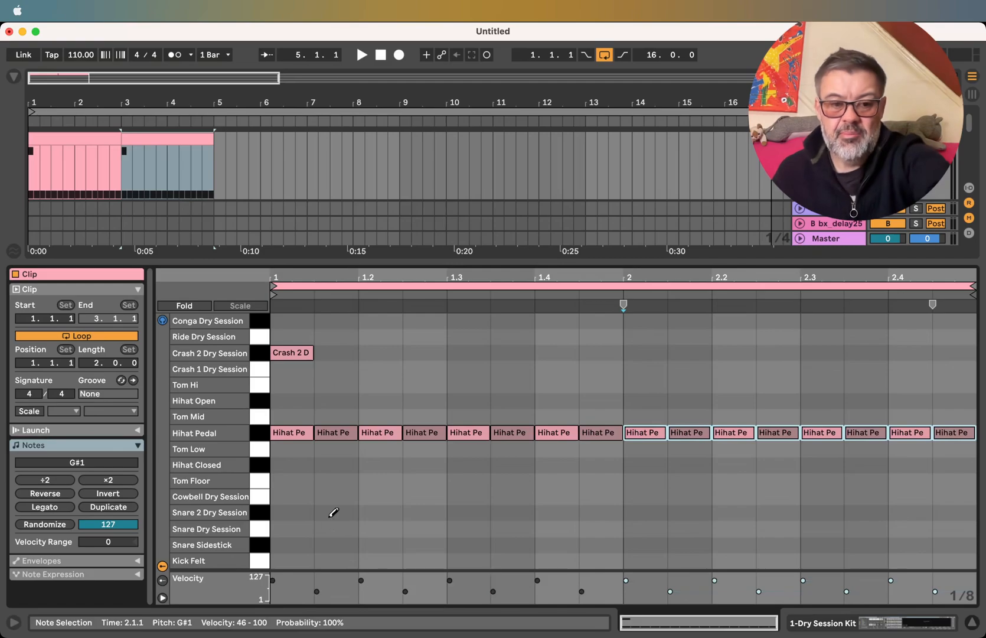
click(292, 559)
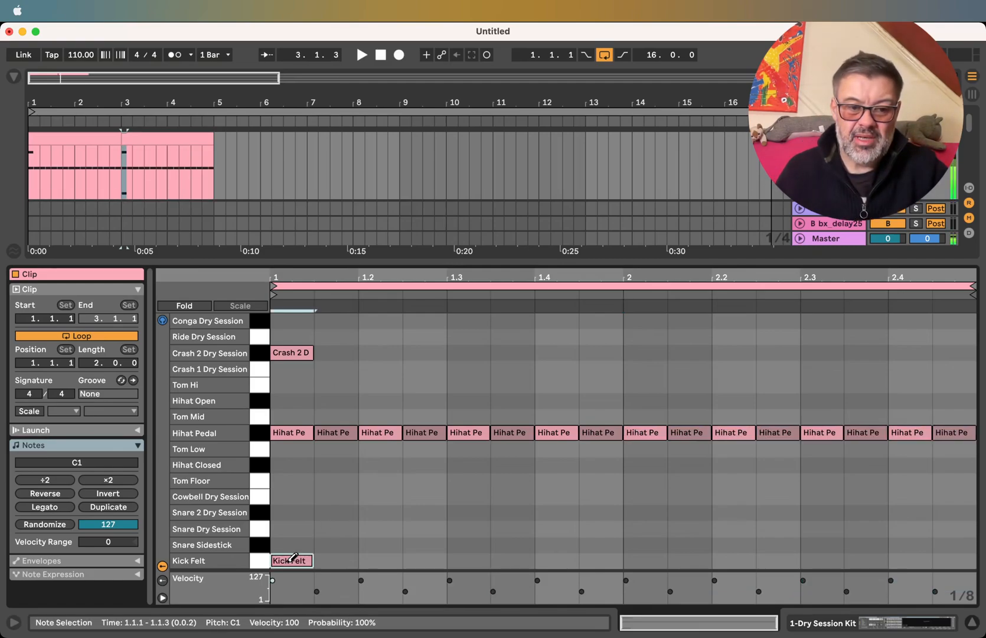
click(389, 544)
click(513, 560)
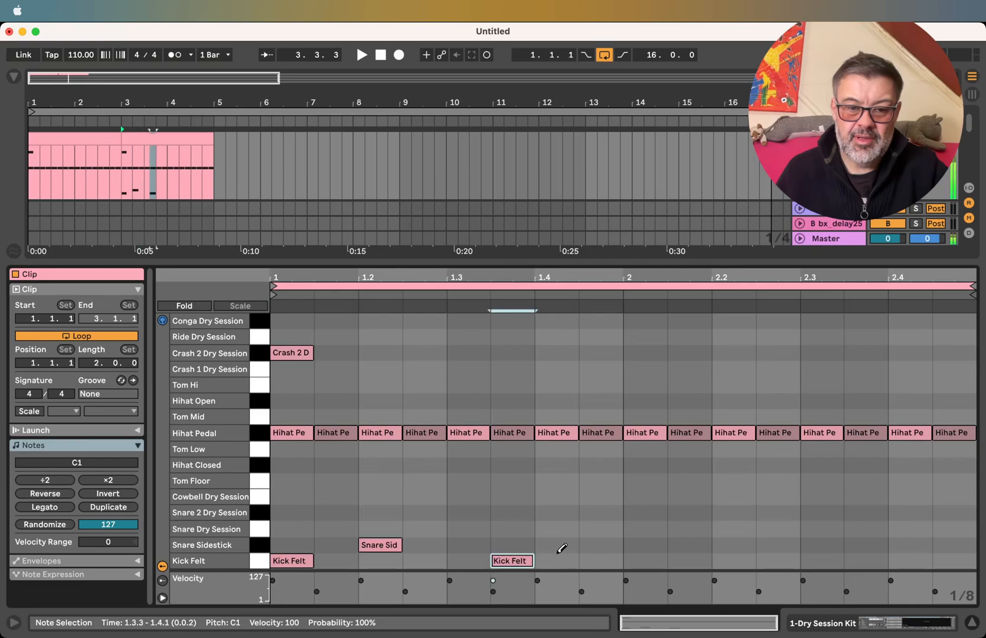
click(561, 545)
Repeat the beat in the clip's second bar with Kick Felt at 2.1.1 and 2.3.3 and Snare Sidestick on 2.2 and 2.4
click(654, 559)
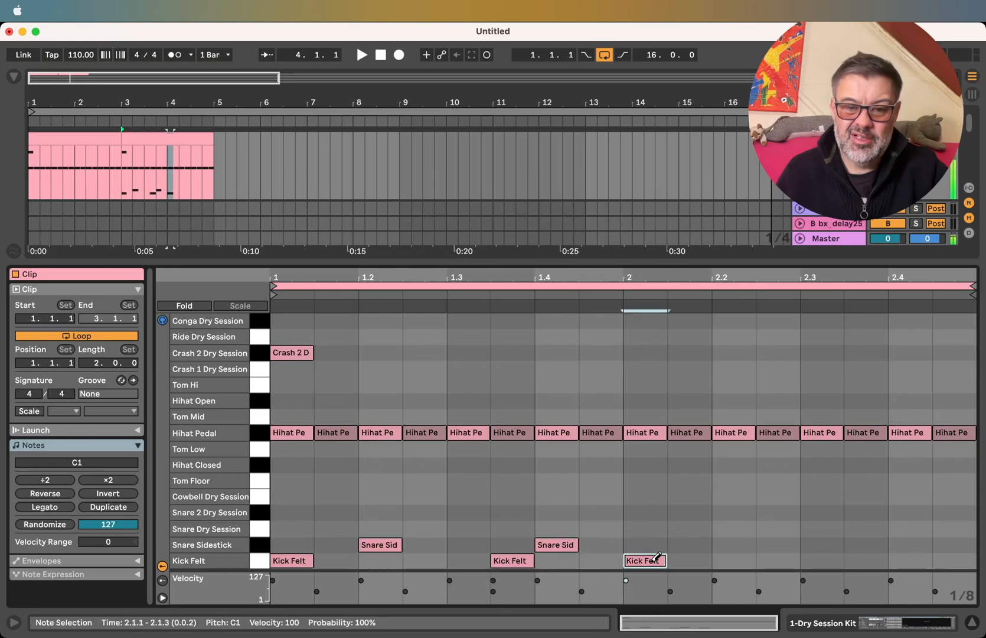
click(733, 544)
click(866, 560)
click(903, 544)
Place two copies of the kick-and-sidestick clip at bars 5 and 7 and duplicate the hi-hat-only clip from bar 1 into bars 3 and 4
click(159, 139)
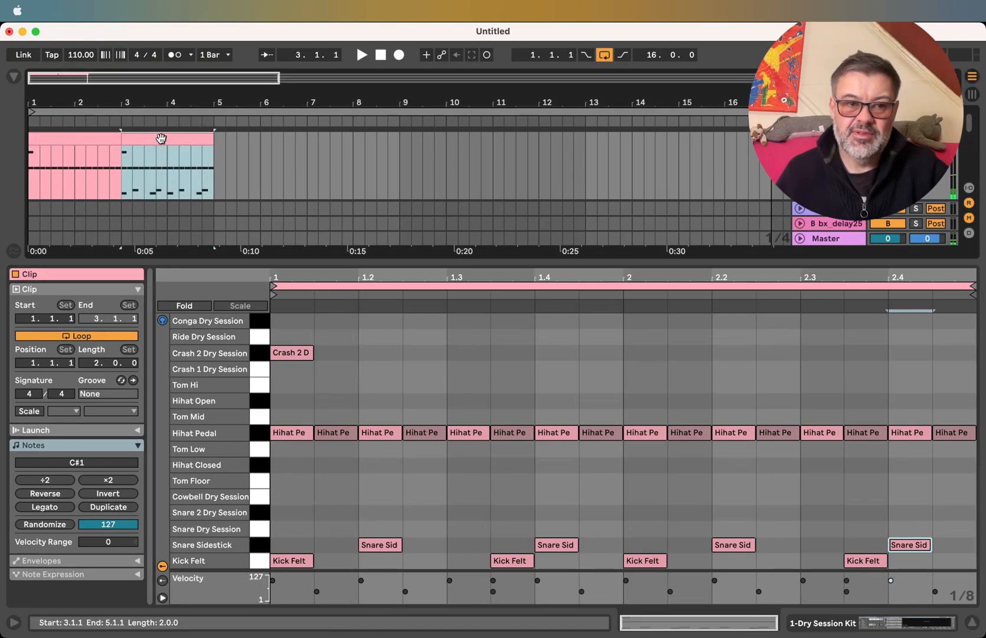
key(super+d)
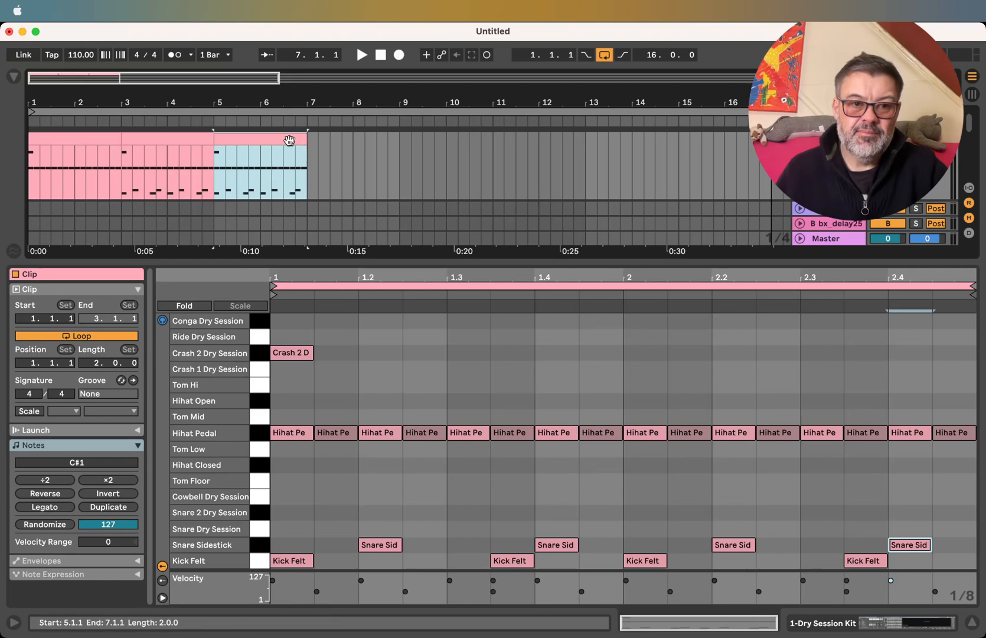
drag(283, 140, 375, 142)
drag(186, 134, 278, 141)
click(96, 137)
key(super+d)
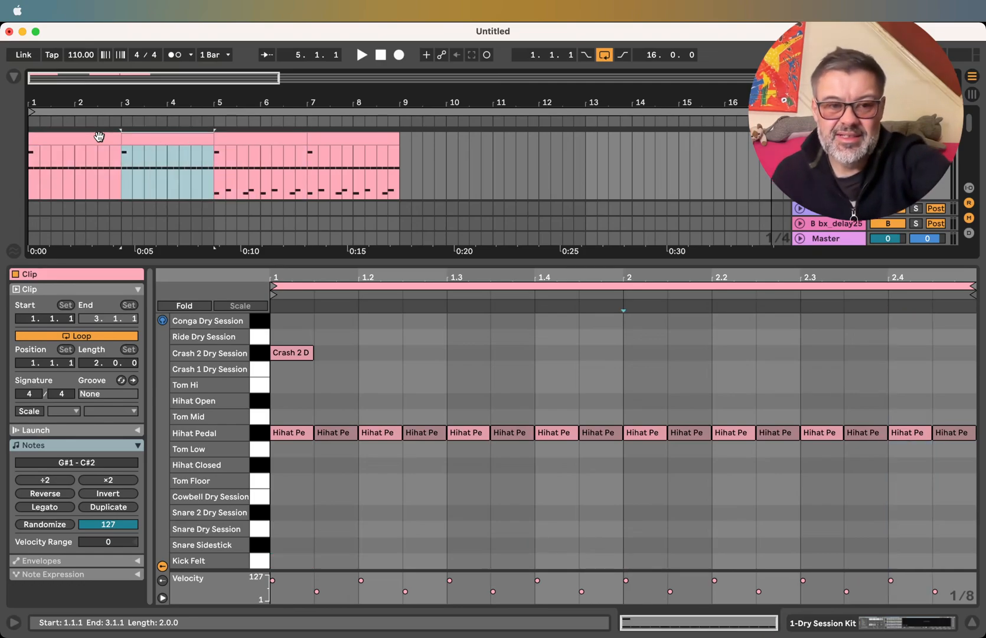
In the clip at bar 7, add 1/16 Tom Mid, Low and Floor notes at 2.2.3, 2.3.2 and 2.3.4, plus both crashes at 2.4.1
click(366, 143)
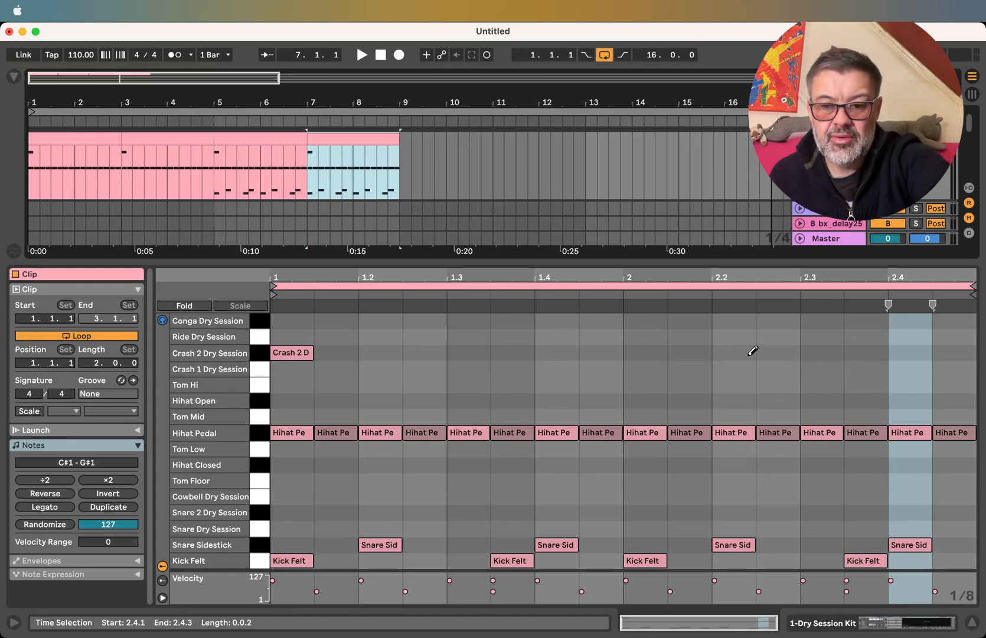
click(767, 369)
click(788, 369)
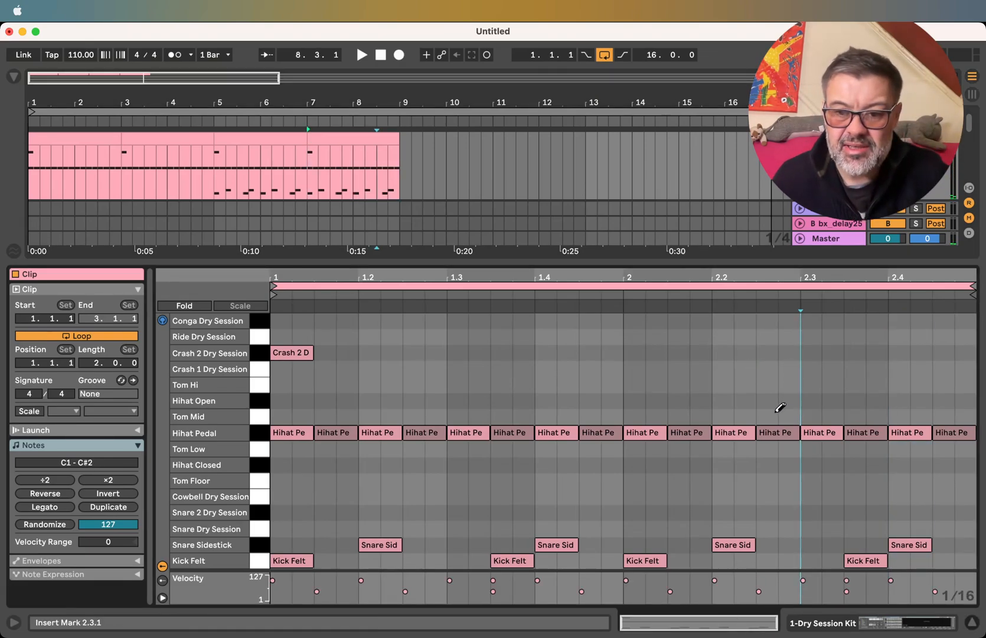
click(768, 416)
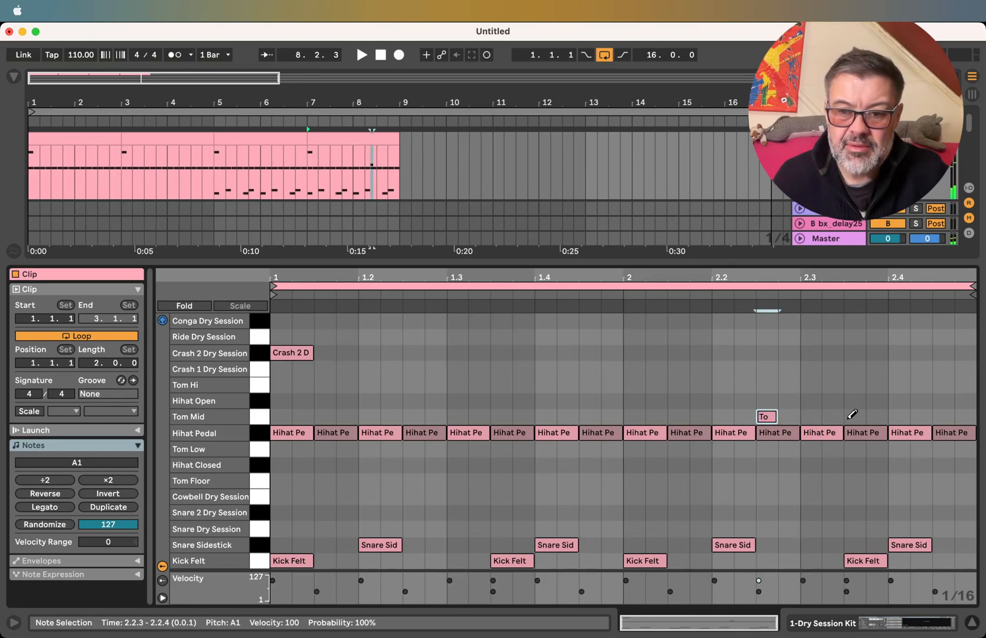
click(837, 449)
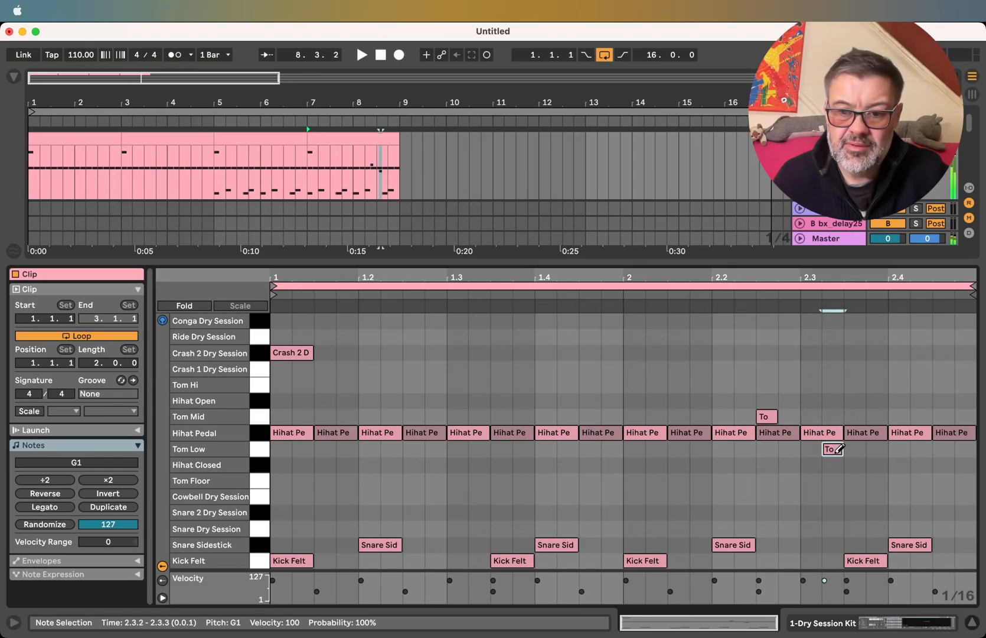
click(877, 480)
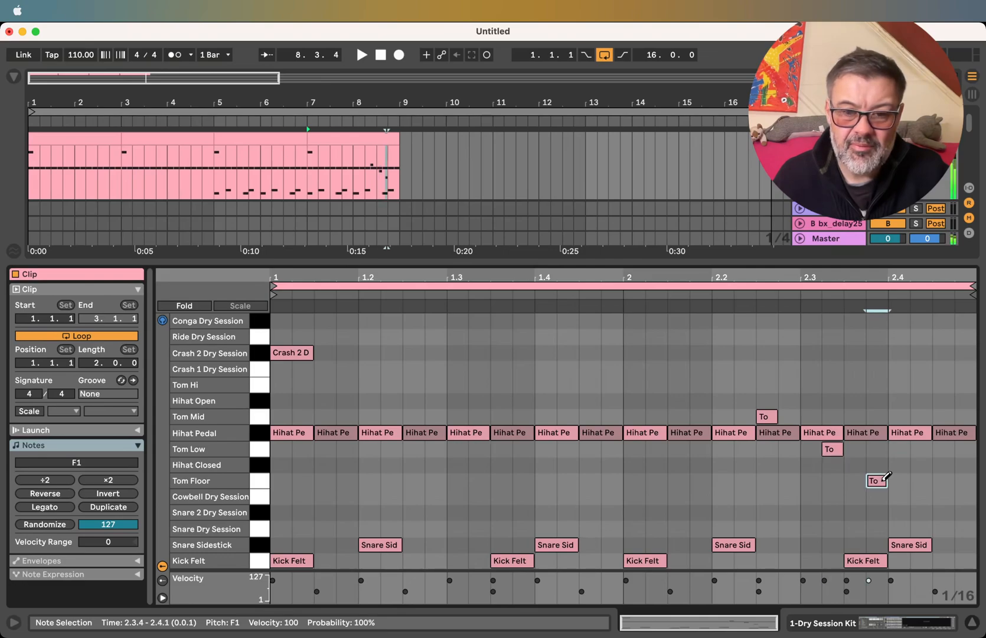
click(899, 353)
click(898, 369)
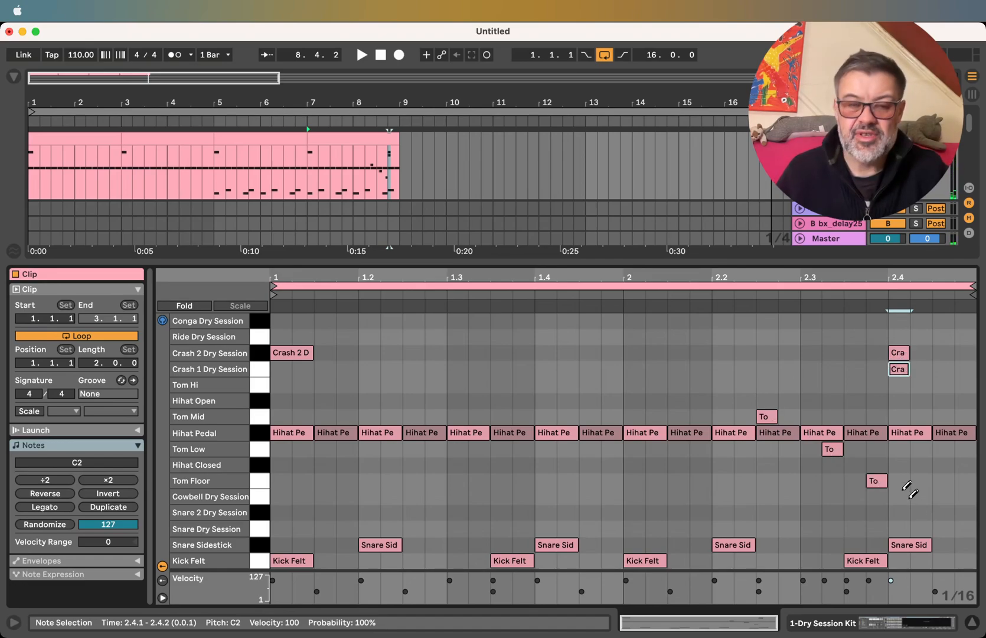
Replace the last kick with one at 2.3.2 and the last sidestick with notes at 2.4.2 and 2.4.4, and play back the fill
click(856, 558)
click(833, 560)
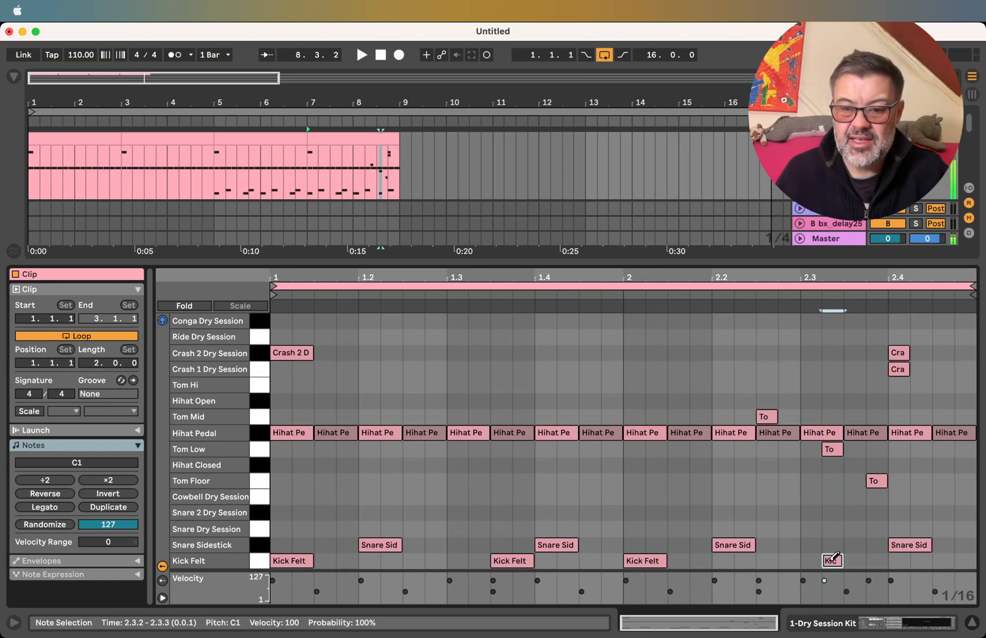
click(904, 543)
click(921, 543)
click(964, 543)
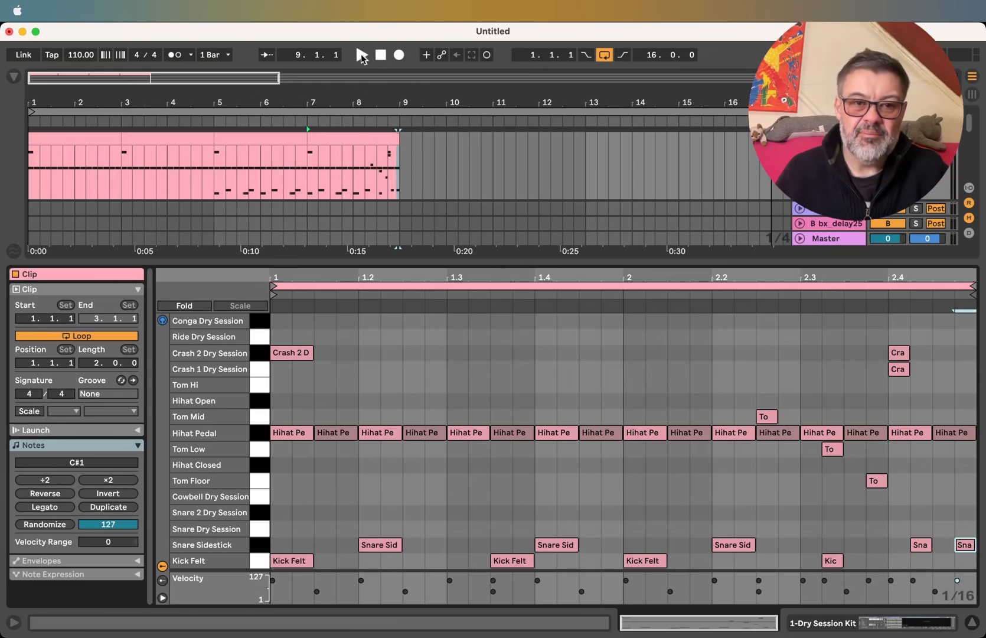
click(361, 55)
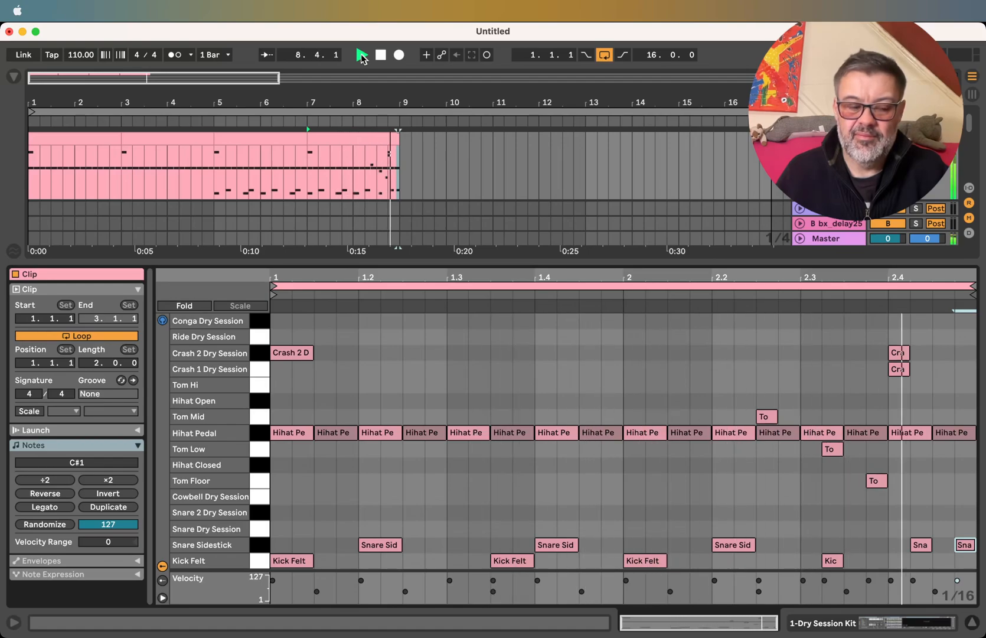
click(381, 55)
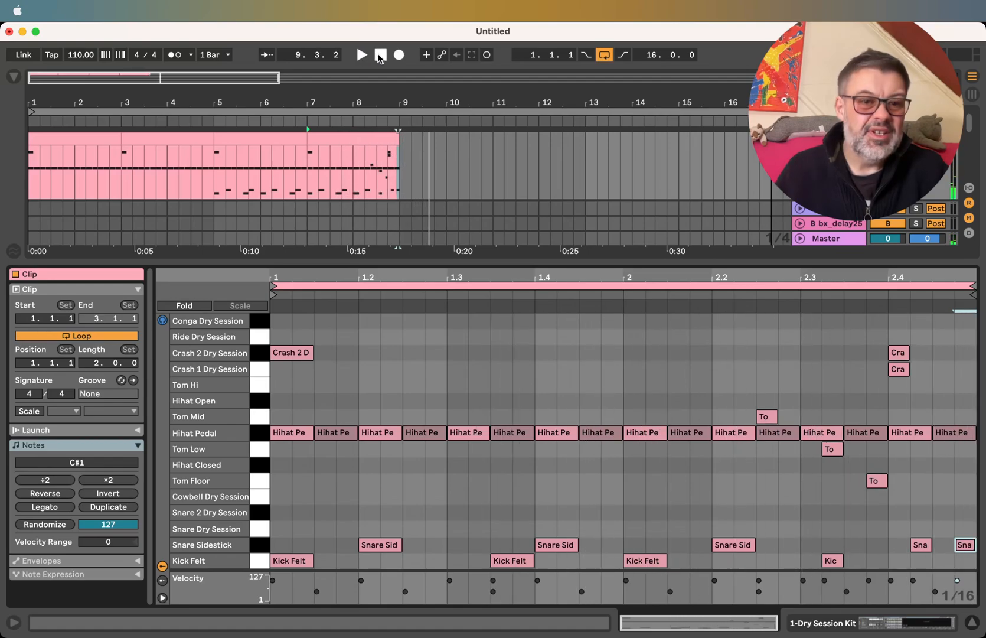
Try pasting a copy of the hi-hat-only clip from bar 3 at bar 9, and delete the pasted clip
click(401, 176)
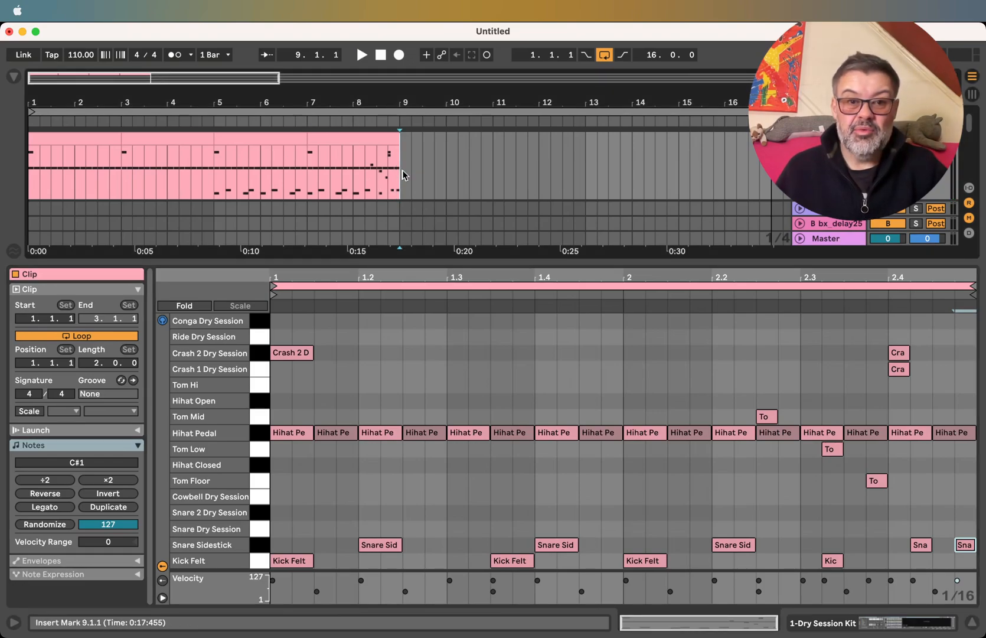
drag(400, 171, 412, 170)
click(183, 140)
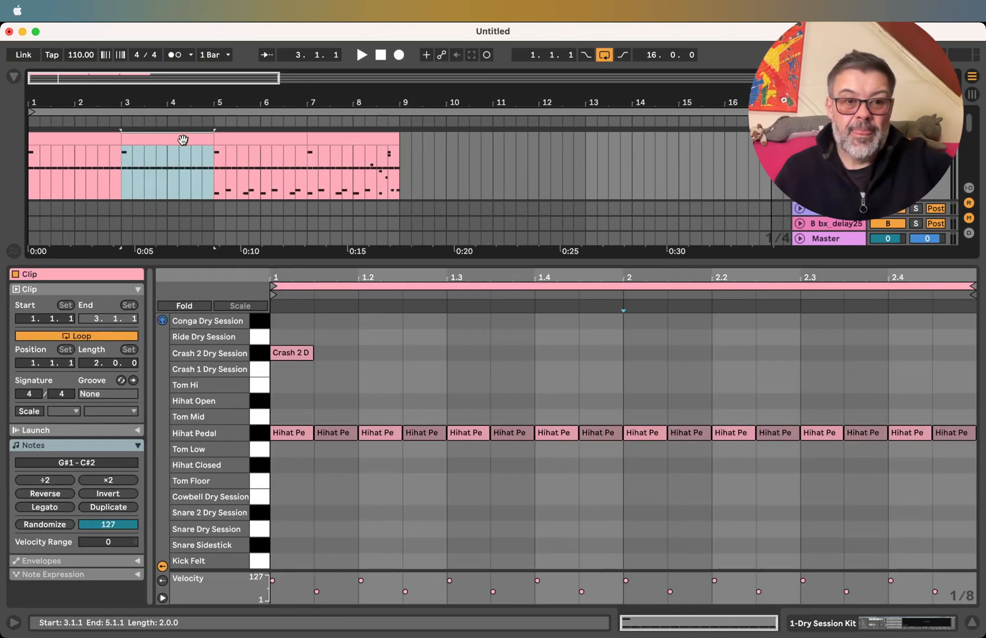
click(401, 140)
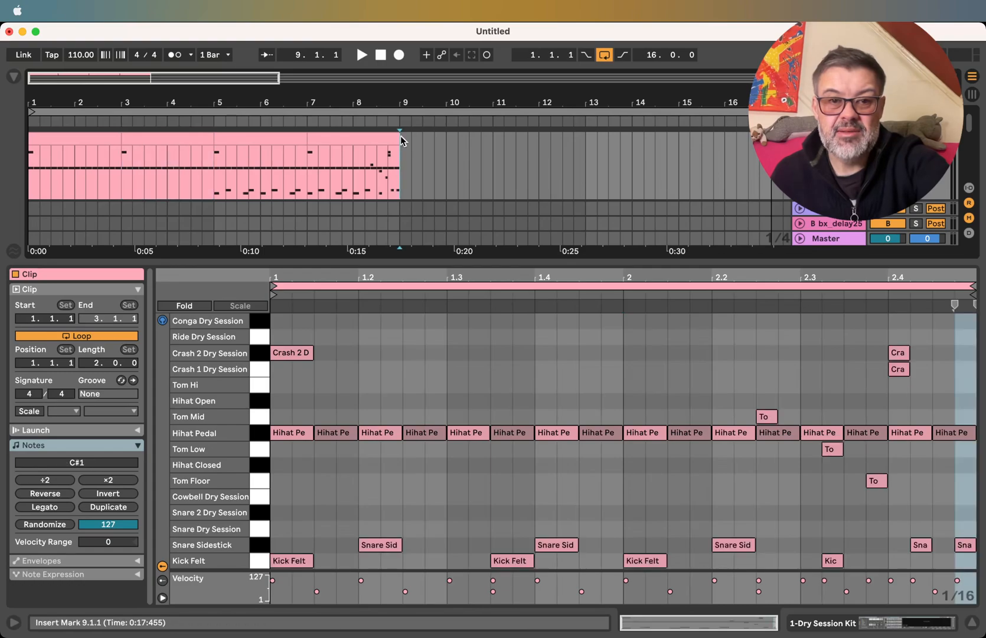
key(super+v)
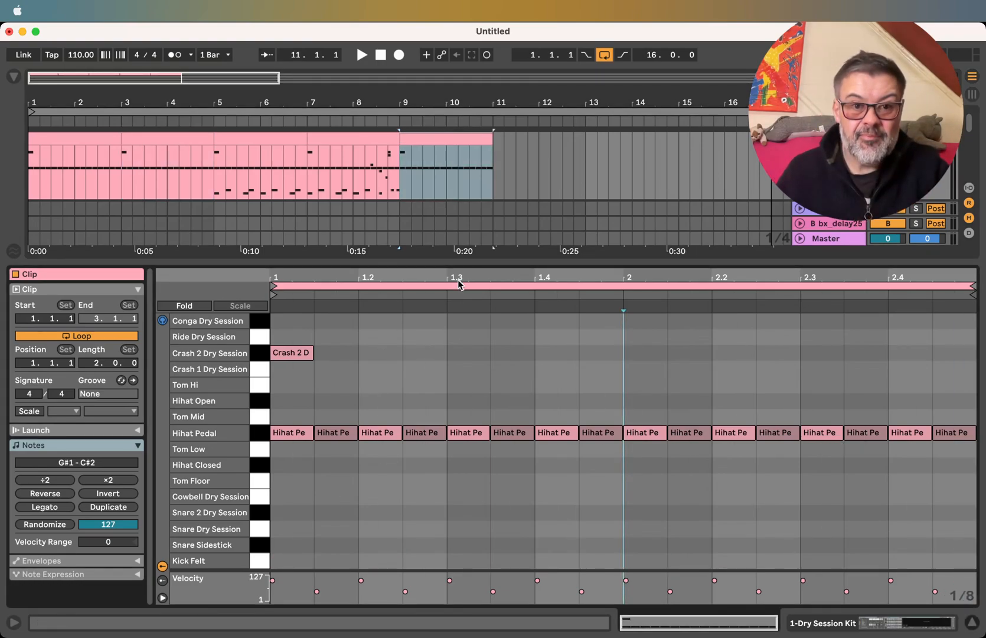
click(439, 138)
key(Delete)
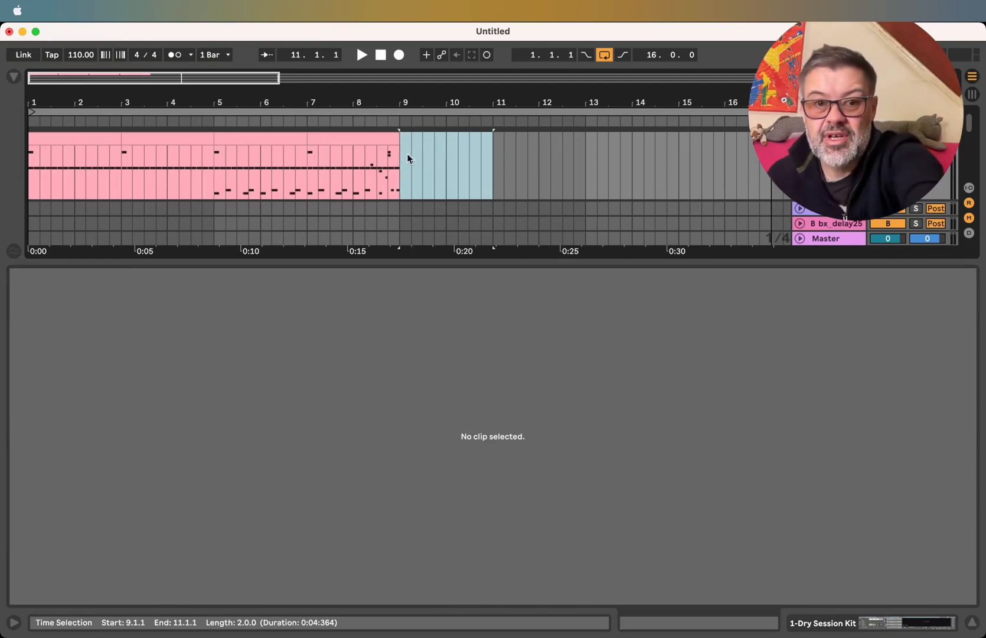
Duplicate the fill clip from bar 7 into bars 9 and 10 and erase the copy's tom notes and its crashes at 2.4.1
click(379, 138)
key(super+d)
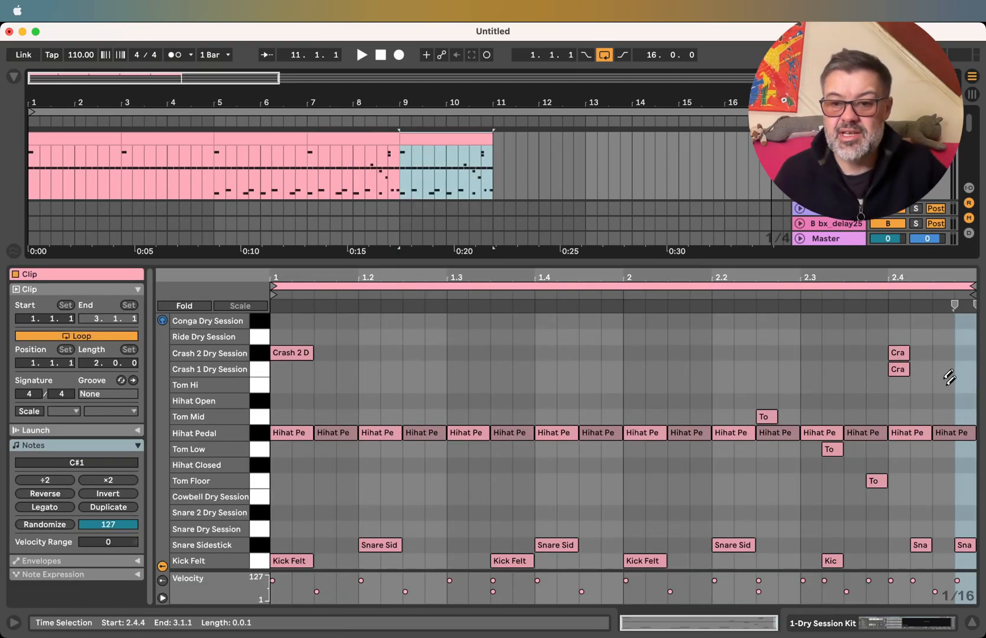
click(901, 369)
click(899, 353)
click(764, 413)
click(833, 449)
click(879, 480)
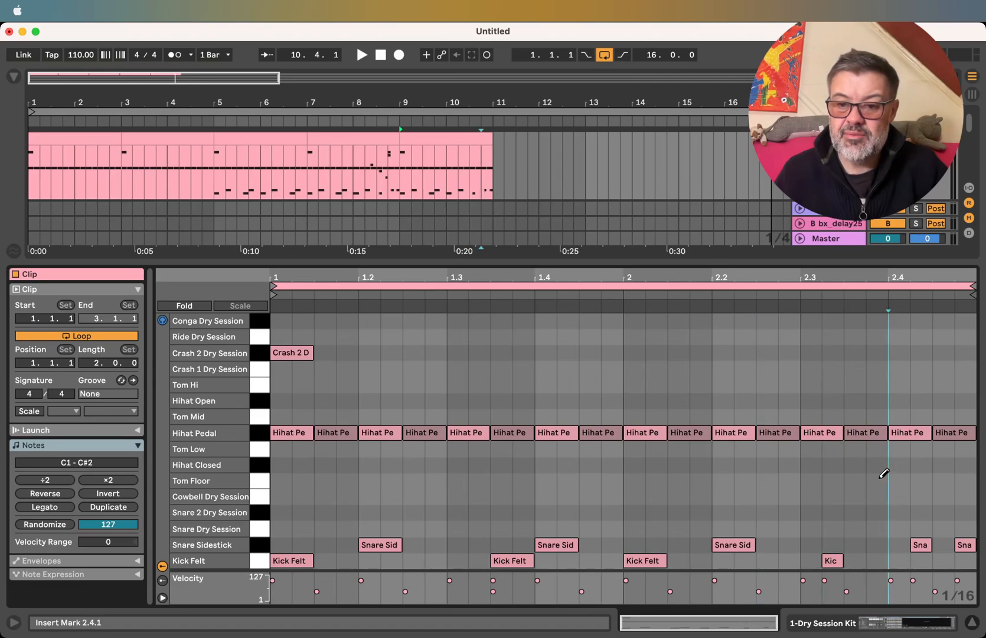
Replace the remaining 1/16 kick and sidestick fill notes with 1/8 notes: Kick Felt at 2.3.3 and Snare Sidestick at 2.4.1
click(832, 560)
click(918, 545)
click(961, 543)
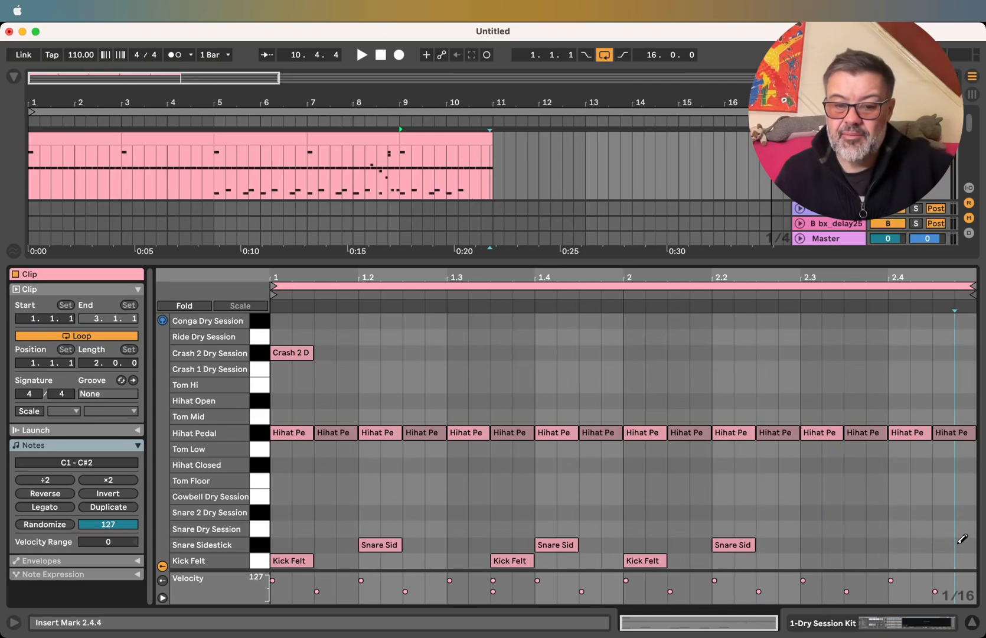
click(872, 558)
click(905, 539)
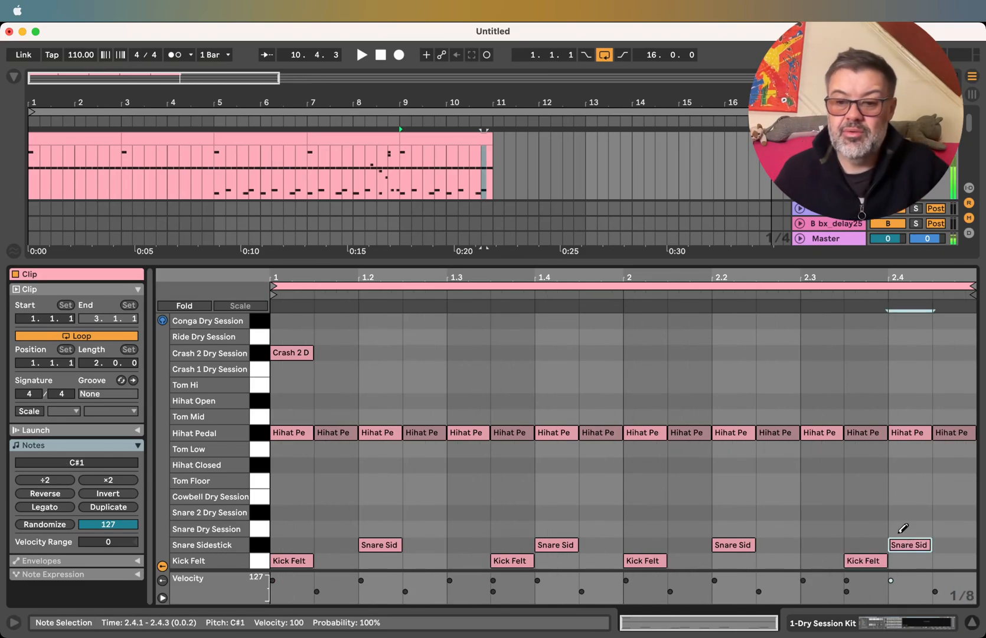
Move all four Snare Sidestick notes in the bar 9 clip up to Snare Dry Session
drag(392, 540, 390, 526)
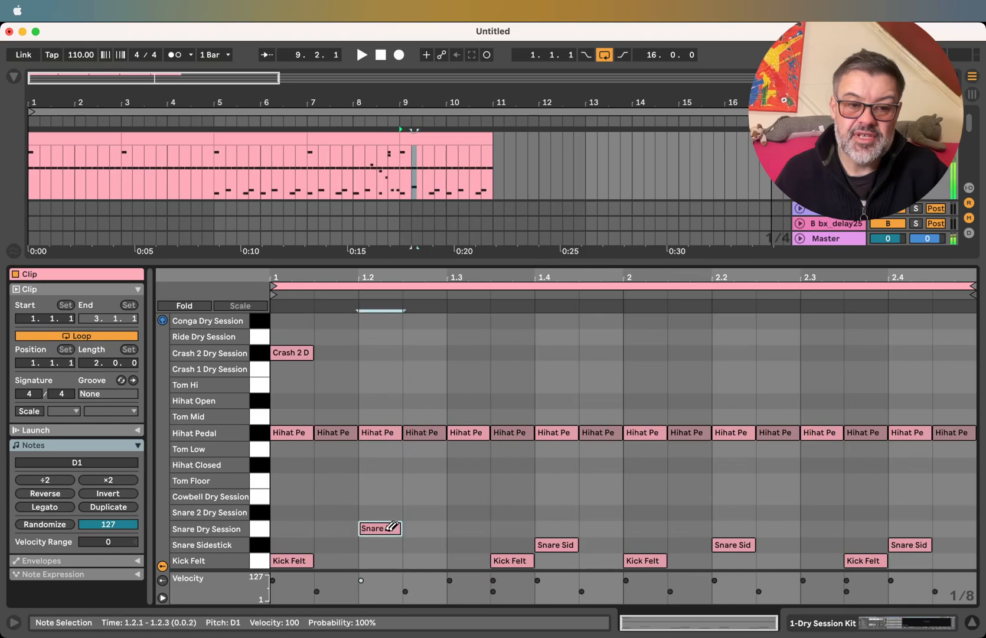
drag(565, 542, 566, 527)
drag(737, 542, 738, 527)
drag(898, 550, 897, 530)
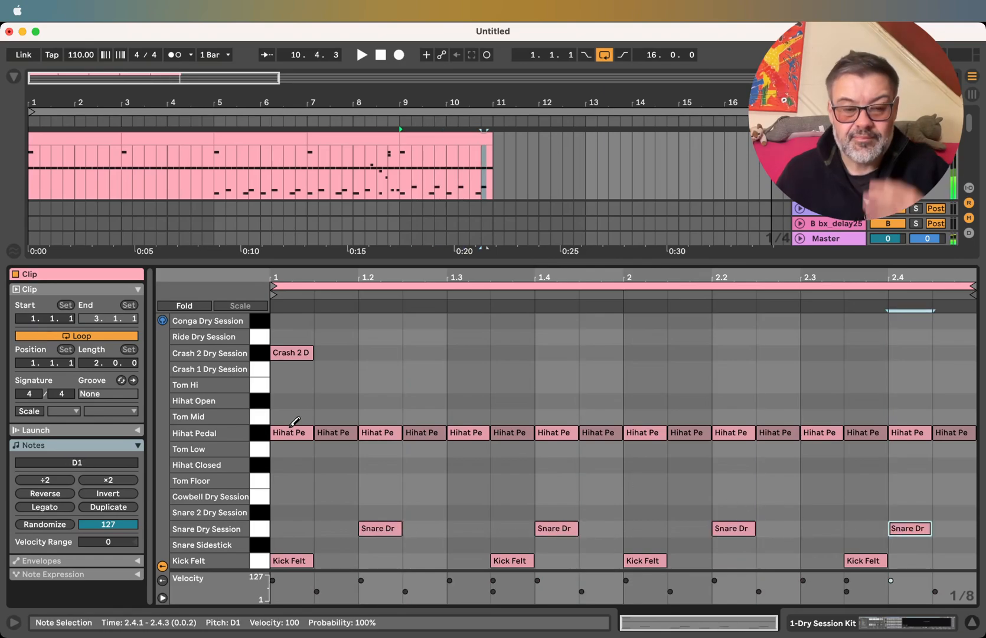
Erase all Hihat Pedal notes in the bar 9 clip and fill both bars with 1/16 Hihat Closed notes
mouse_move(303, 434)
mouse_down()
mouse_move(970, 427)
mouse_move(962, 426)
mouse_up()
key(super+1)
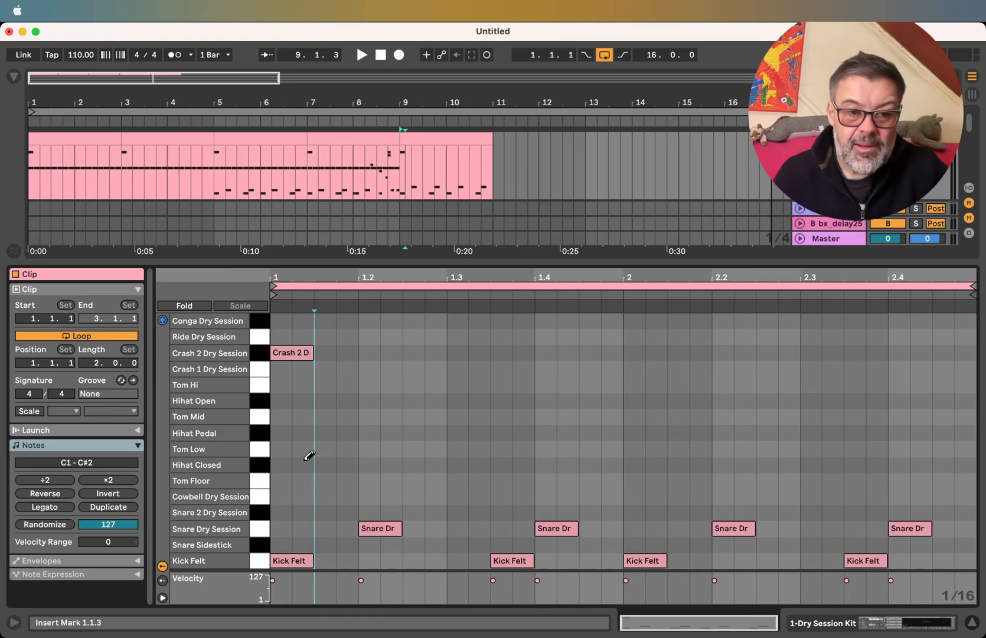
mouse_move(288, 464)
mouse_down()
mouse_move(973, 464)
mouse_move(827, 460)
mouse_up()
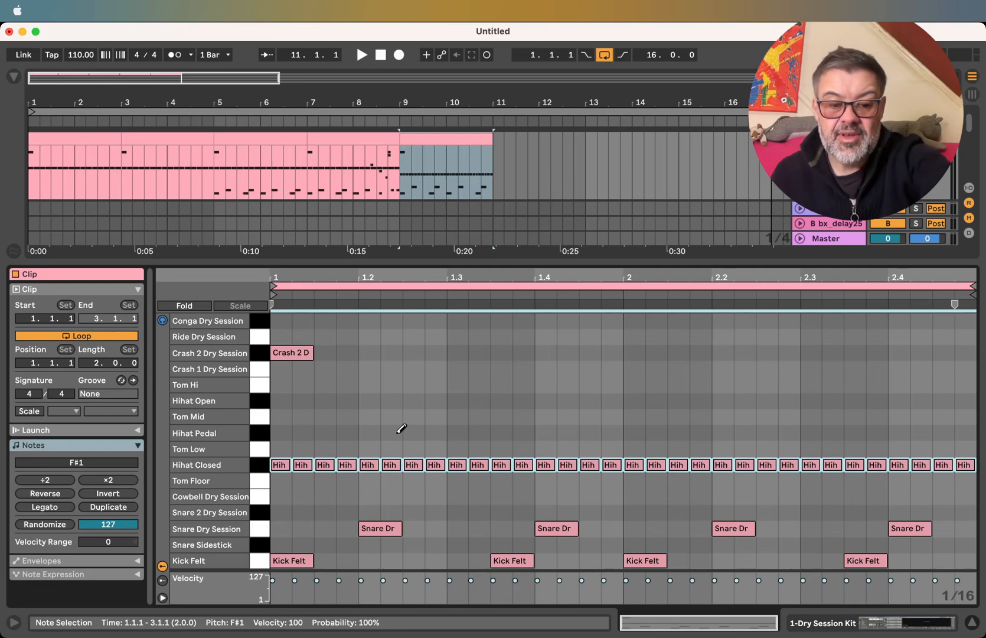
Select every second Hihat Closed note from 1.1.2 to the end of the clip and lower their velocity to 54
click(356, 417)
click(298, 465)
shift+click(348, 465)
shift+click(390, 466)
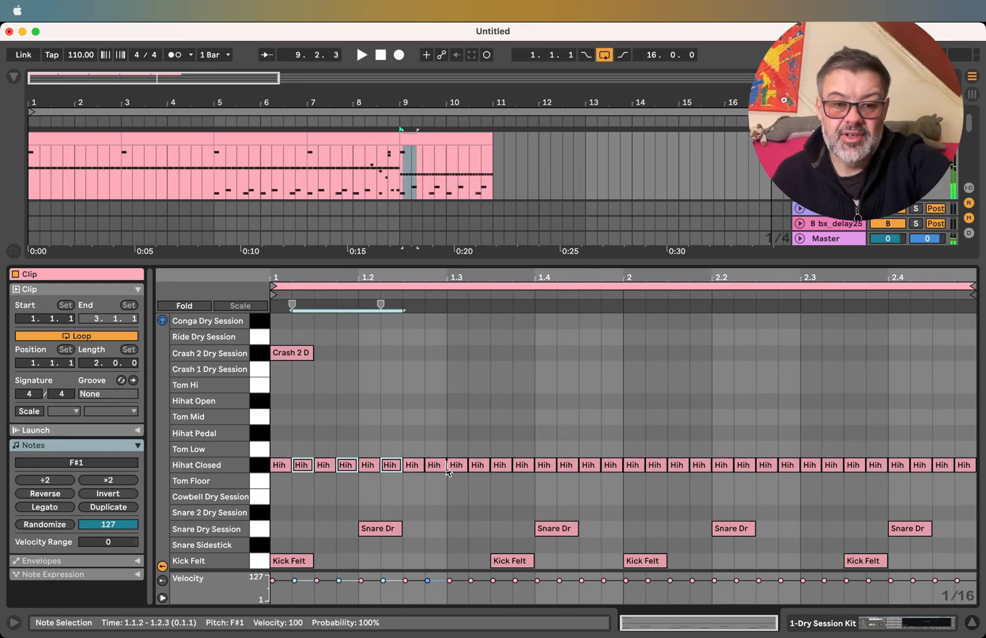
shift+click(434, 465)
shift+click(478, 465)
shift+click(522, 465)
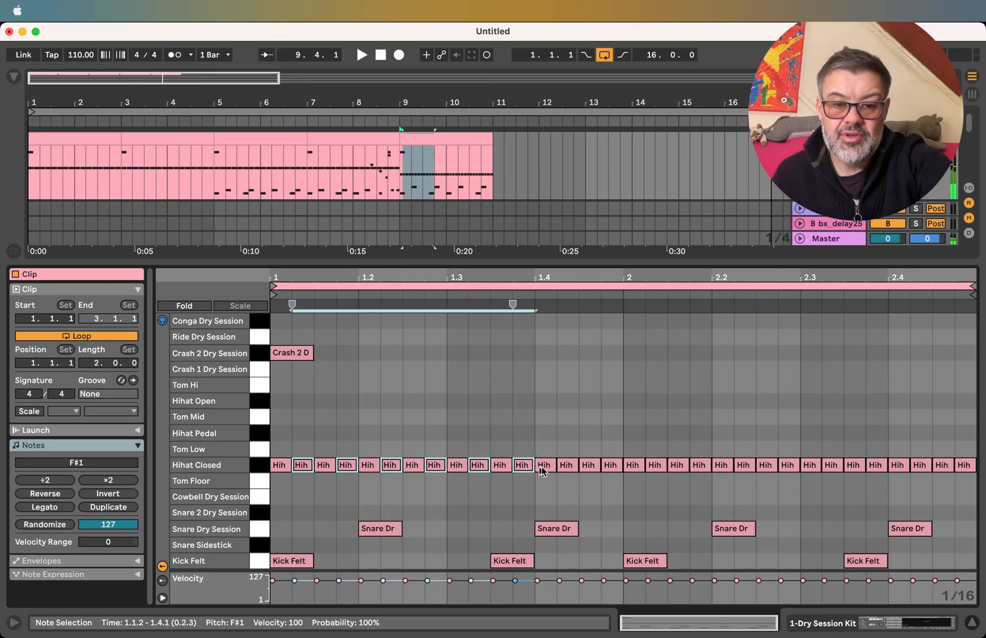
shift+click(567, 465)
shift+click(611, 466)
shift+click(654, 466)
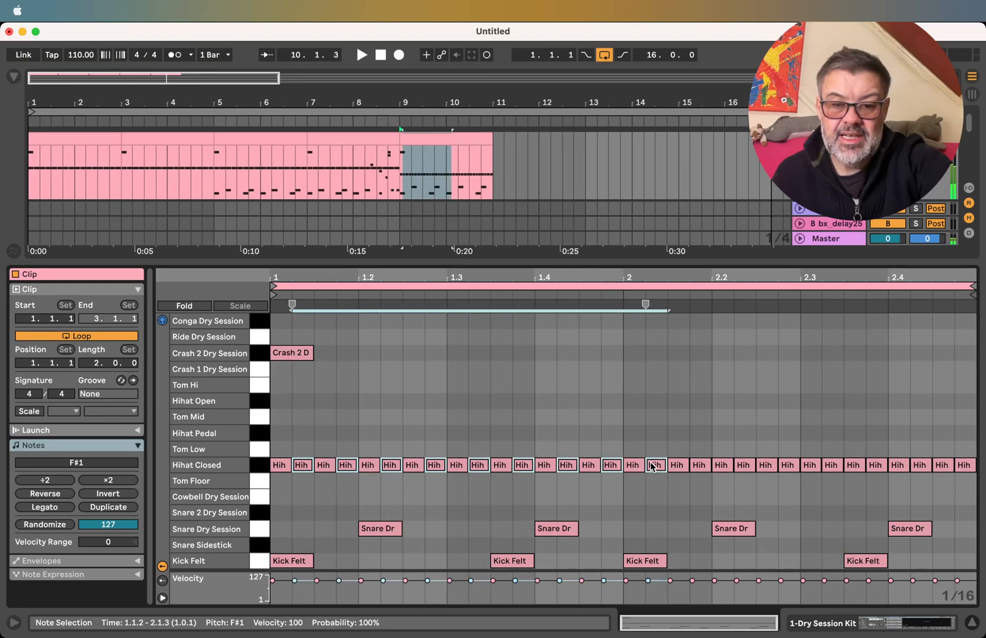
shift+click(699, 467)
shift+click(744, 465)
shift+click(787, 465)
shift+click(831, 466)
shift+click(880, 466)
shift+click(925, 469)
shift+click(964, 471)
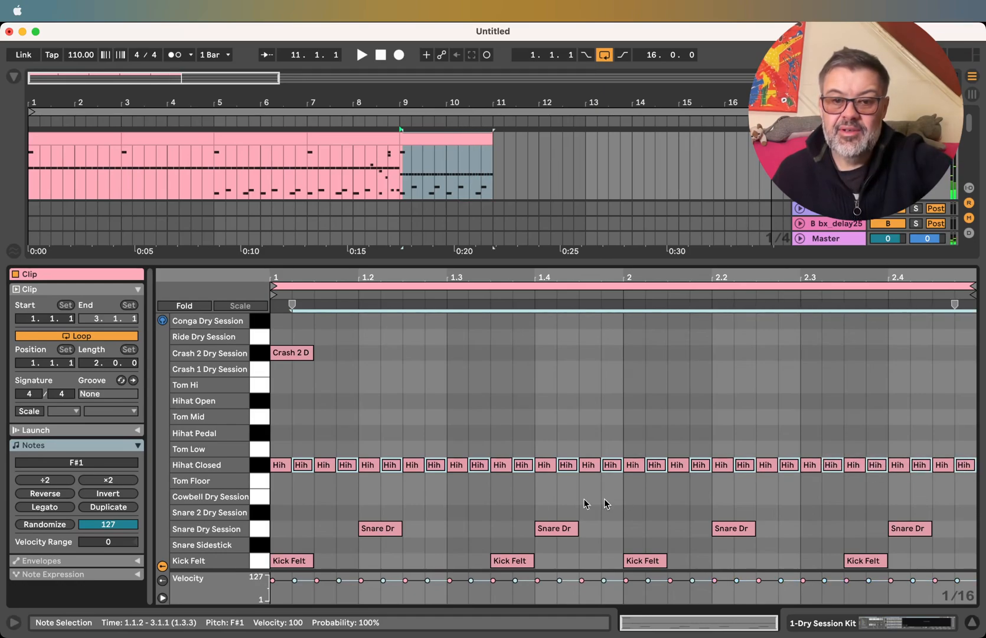
drag(294, 583, 297, 594)
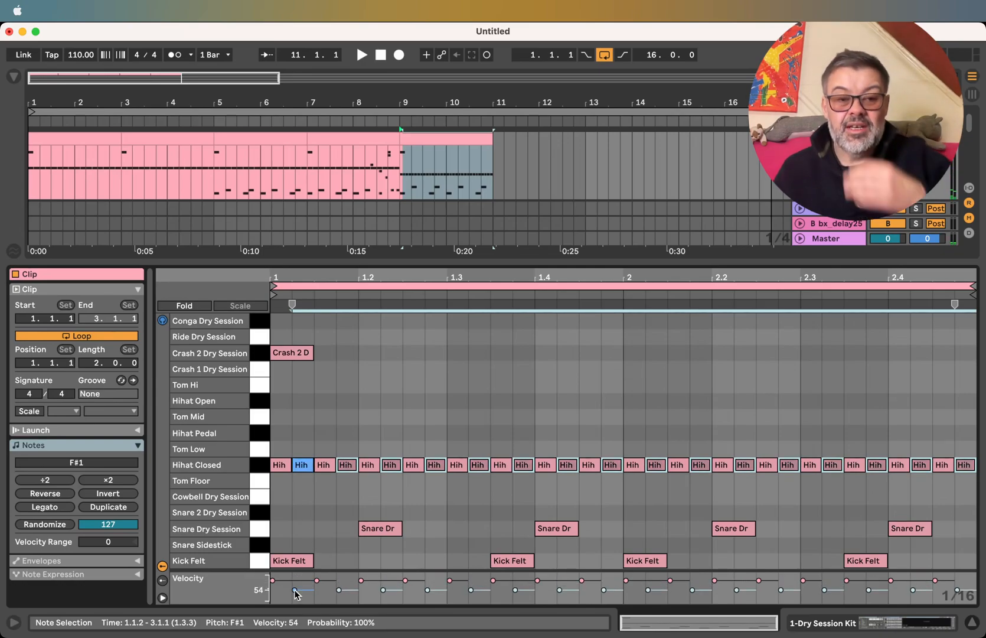
Add 1/16 Snare 2 Dry Session ghost notes at 1.2.4 and 1.3.2, lowering both velocities, with the 1.2.4 note at 39
key(b)
click(438, 512)
click(477, 512)
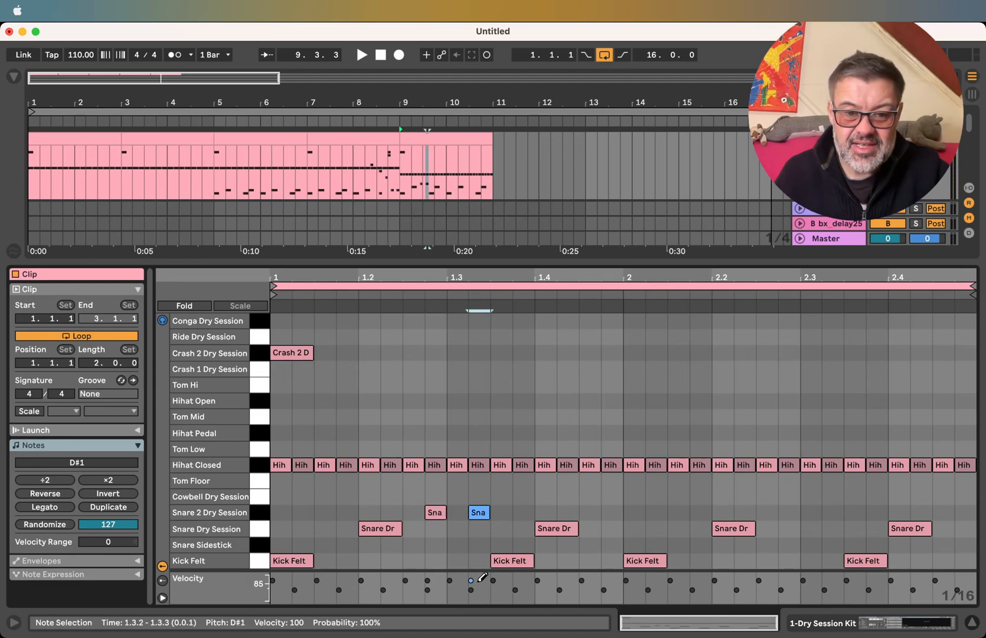
drag(472, 579, 472, 589)
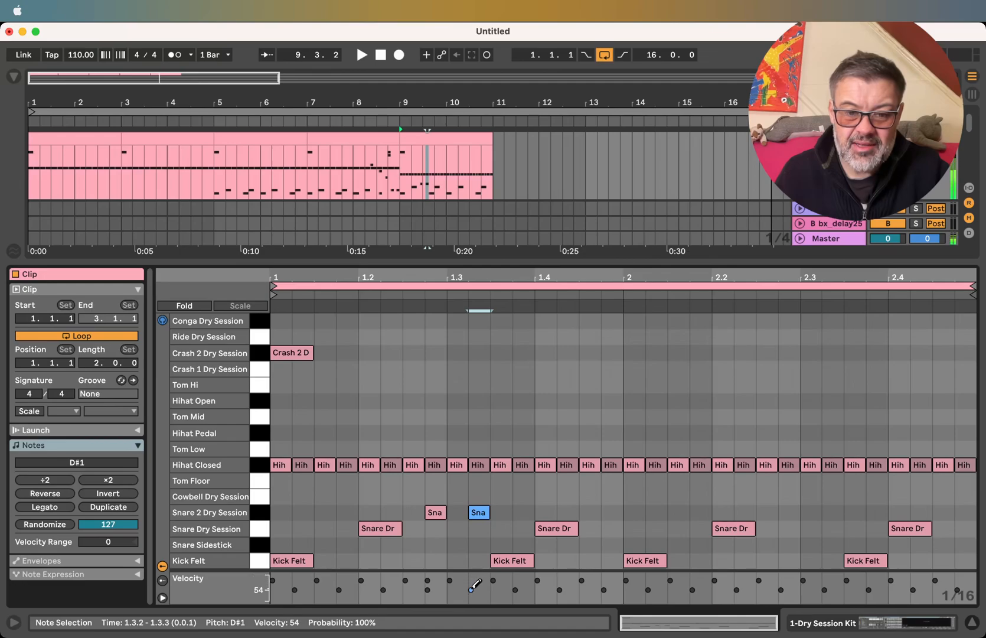
click(435, 511)
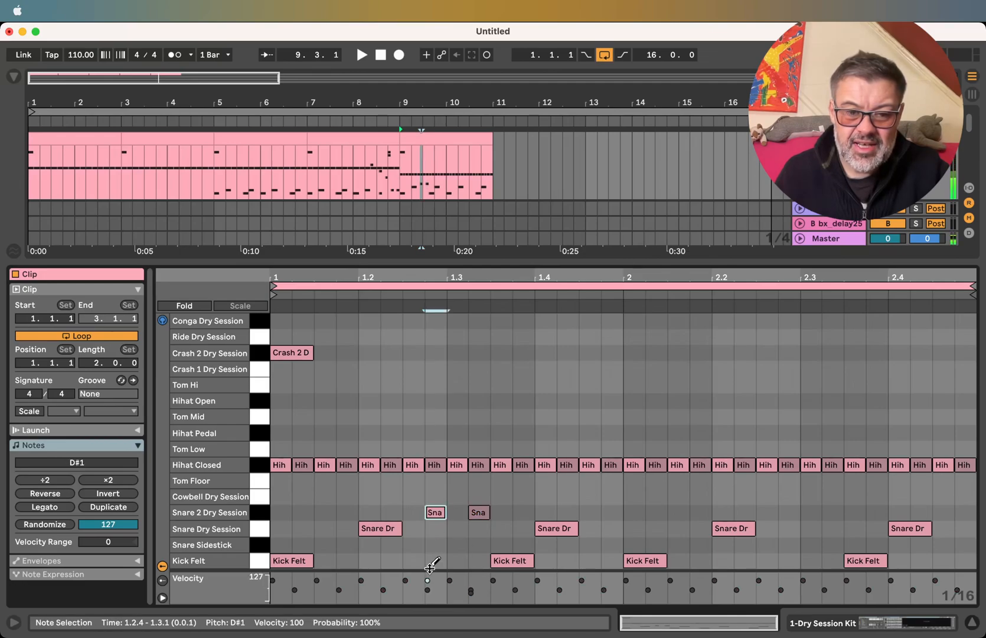
drag(427, 580, 427, 586)
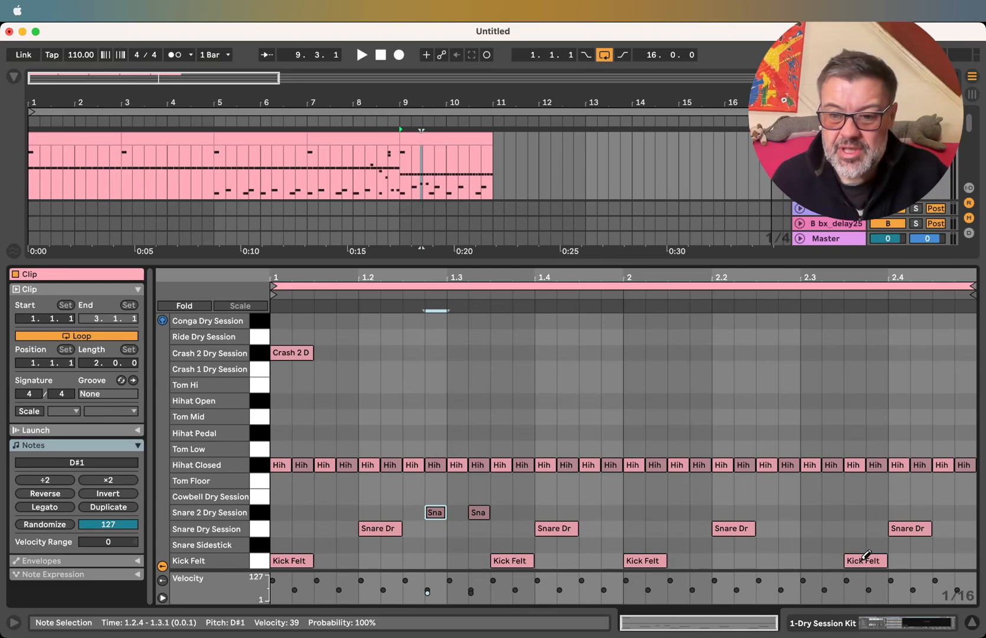
Add quiet 1/16 Kick Felt notes at 1.1.2 and 1.1.4, with the 1.1.4 note at velocity 35
click(307, 558)
drag(297, 583, 340, 590)
click(347, 560)
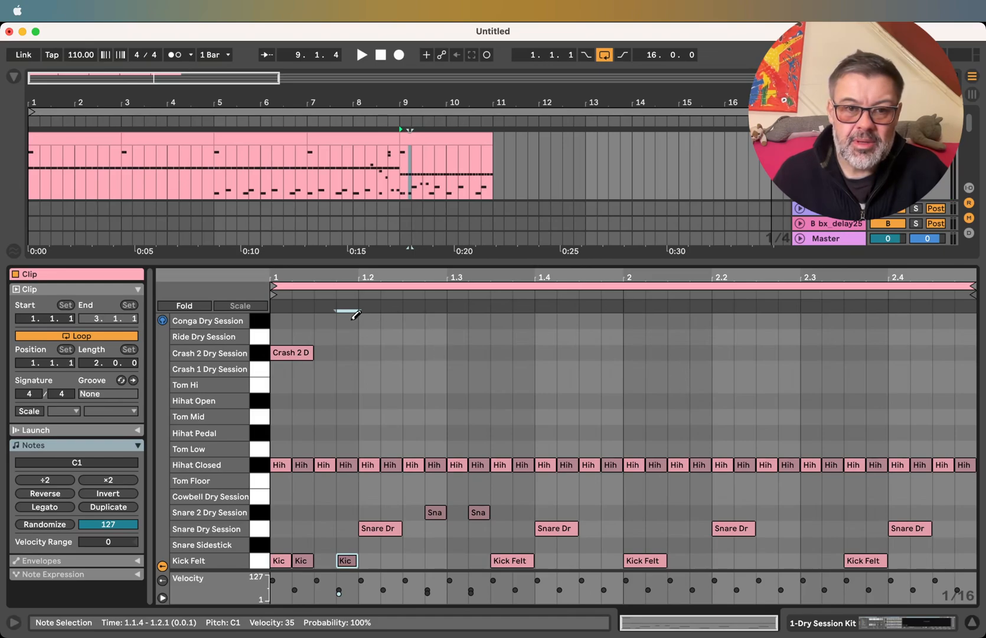
Play the arrangement from bar 9 and duplicate the two-bar bar 9 clip to bar 11
click(399, 198)
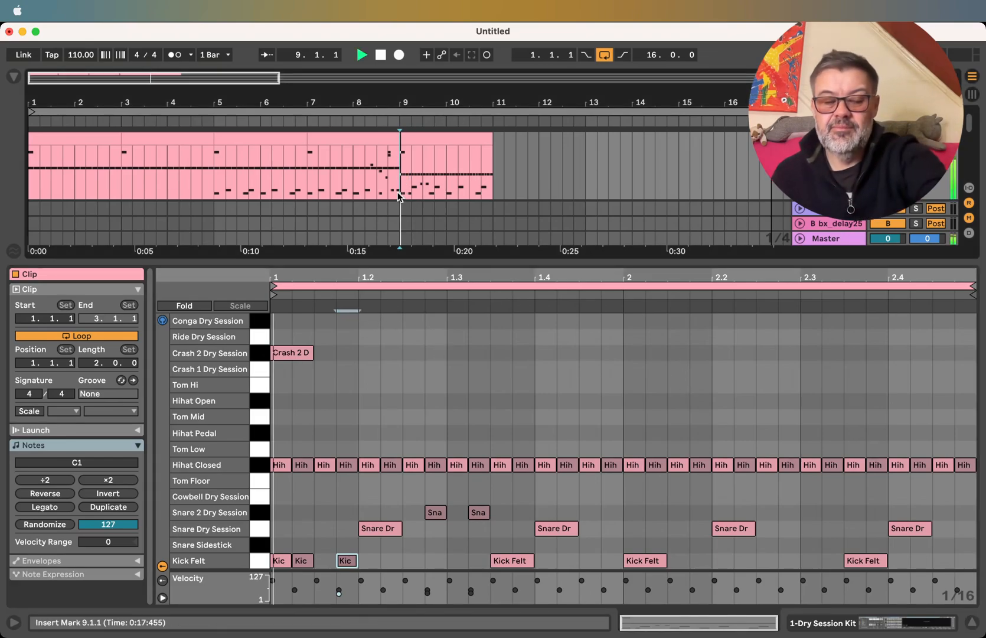
click(452, 136)
key(super+d)
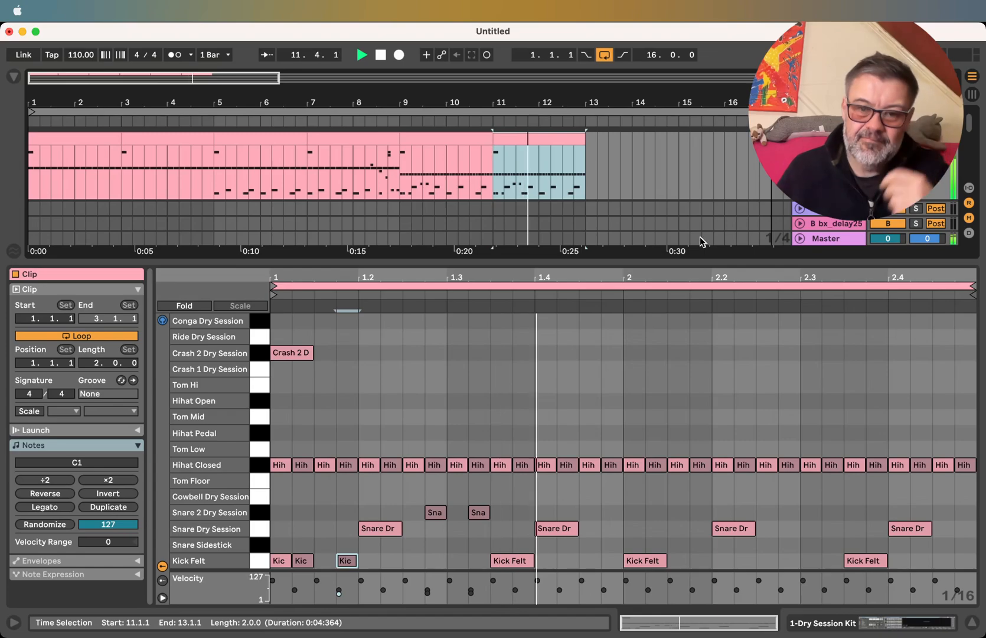
Add single 1/16 Snare 2 Dry Session notes at 2.2.3 and 2.3.2 in the bar 11 clip
drag(789, 512, 763, 511)
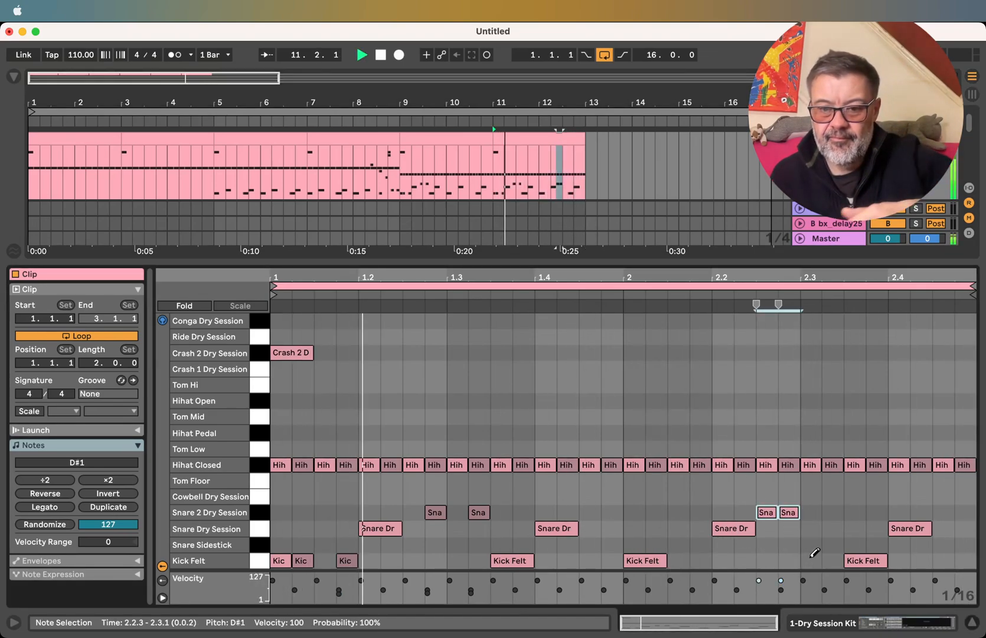
click(786, 511)
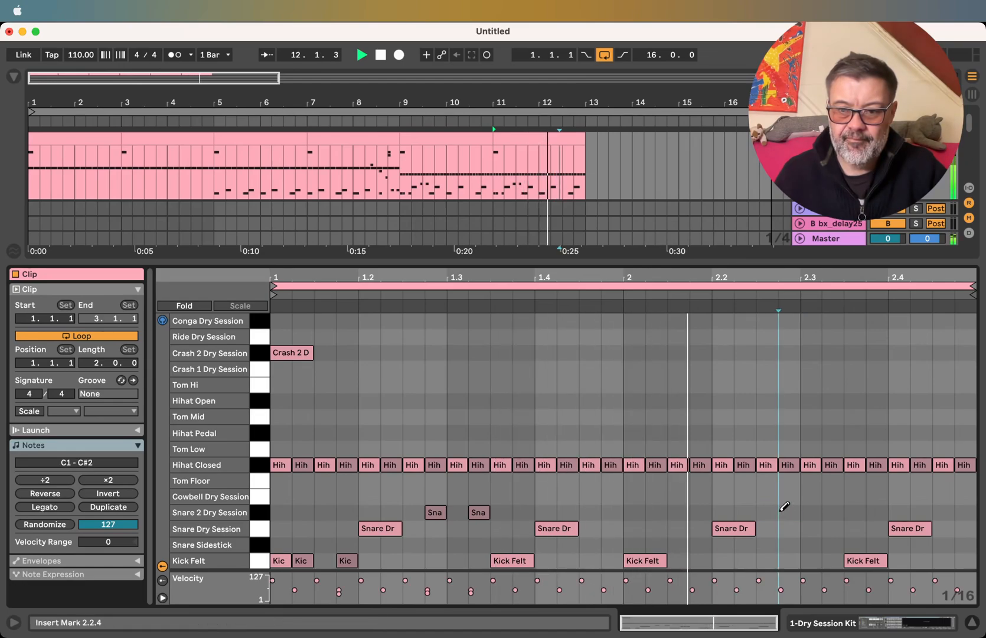
click(788, 512)
click(766, 512)
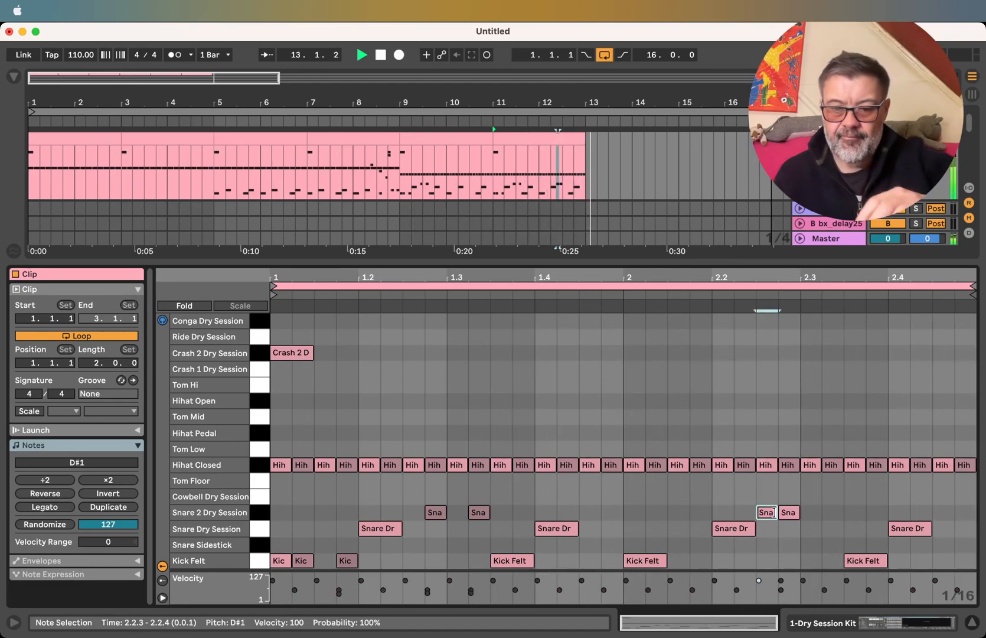
click(797, 513)
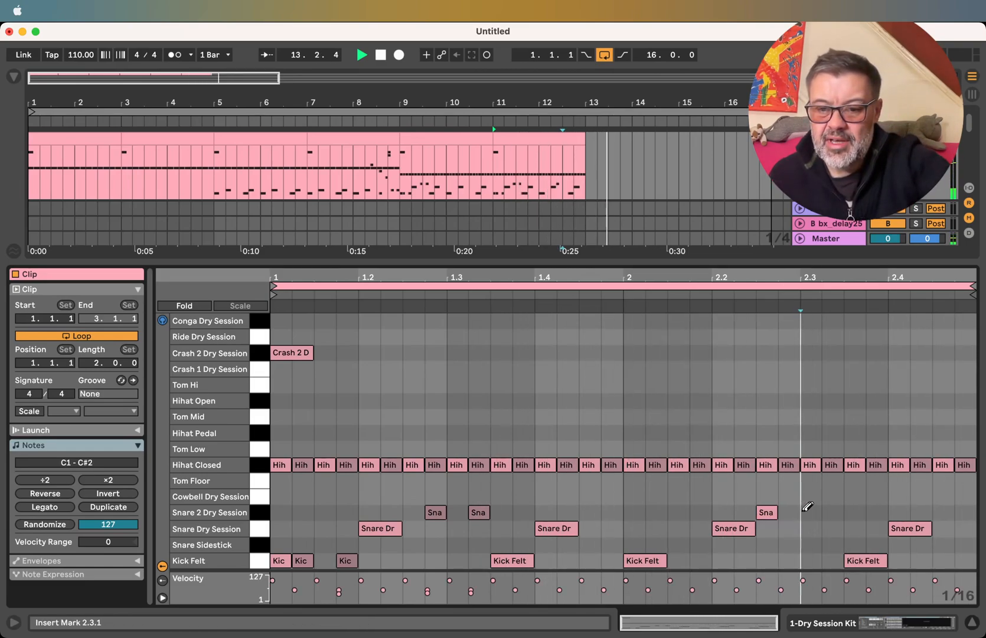
click(831, 512)
Add 1/16 Kick Felt notes at 2.1.3 and 2.4.2 in the bar 11 clip, then restart and stop playback
click(678, 560)
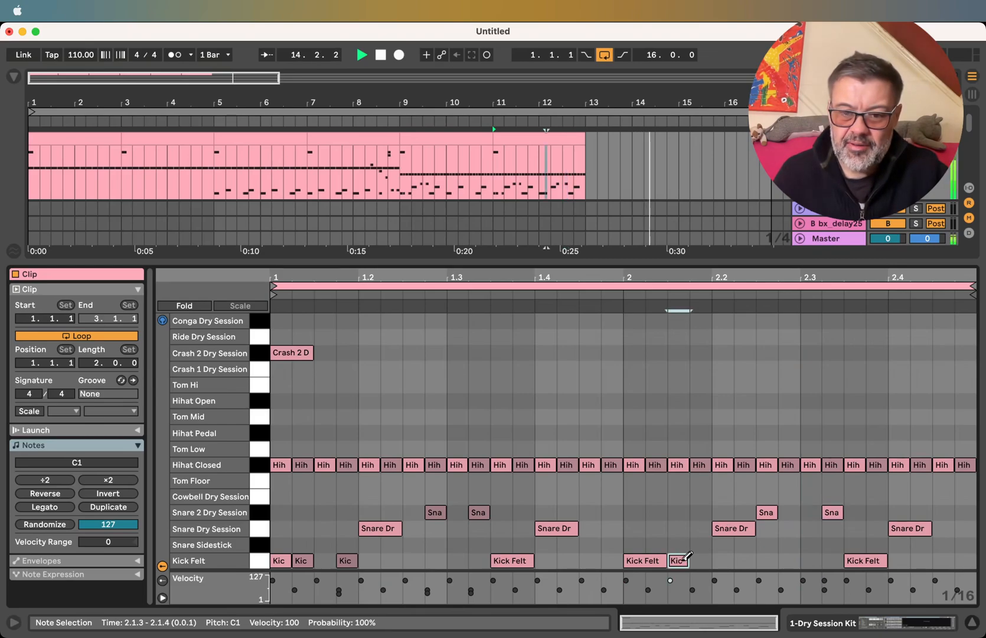
click(920, 560)
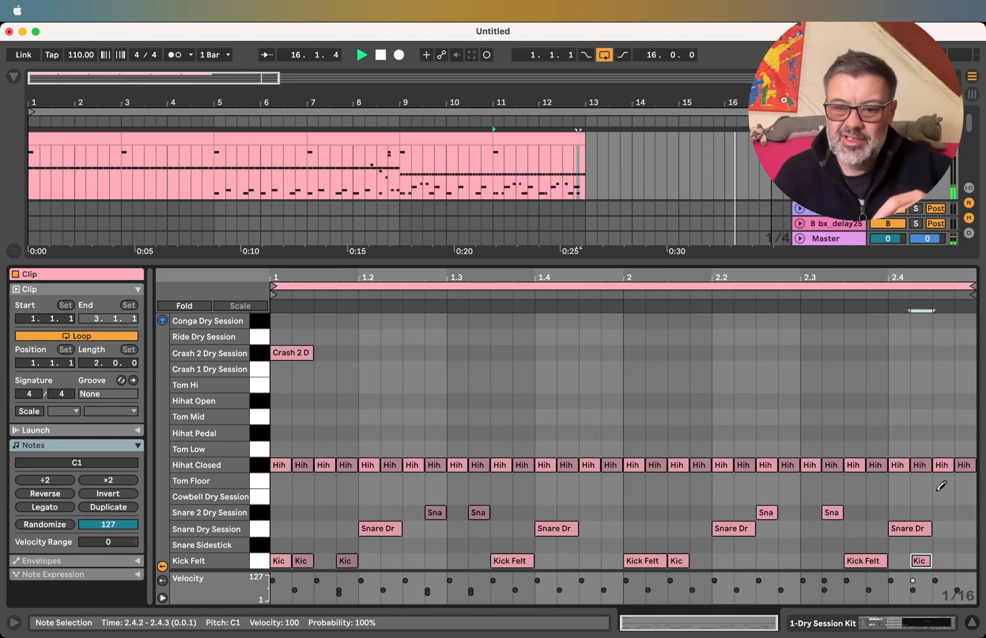
key(space)
key(space)
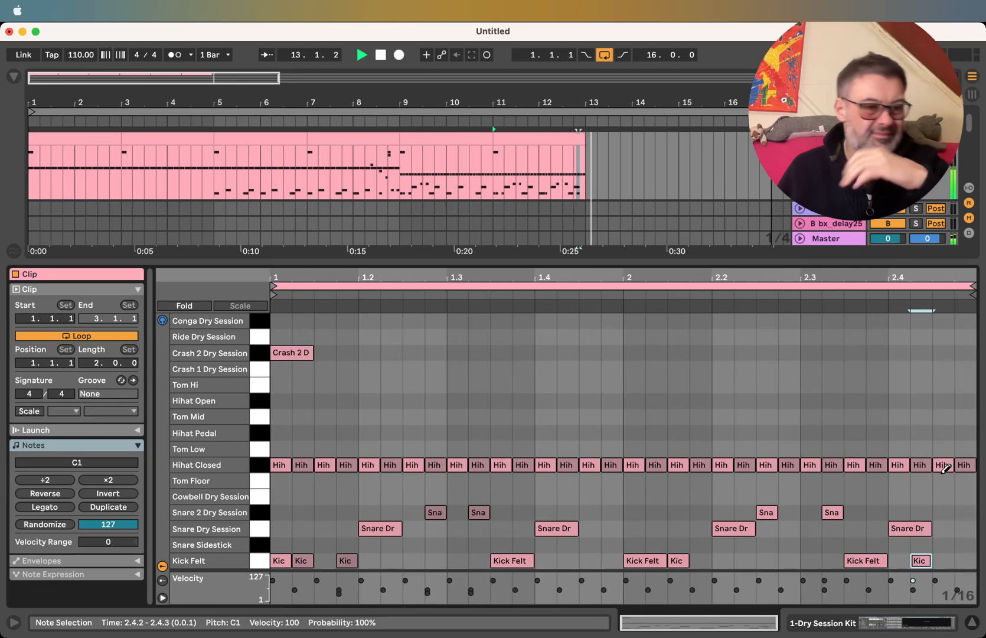
key(space)
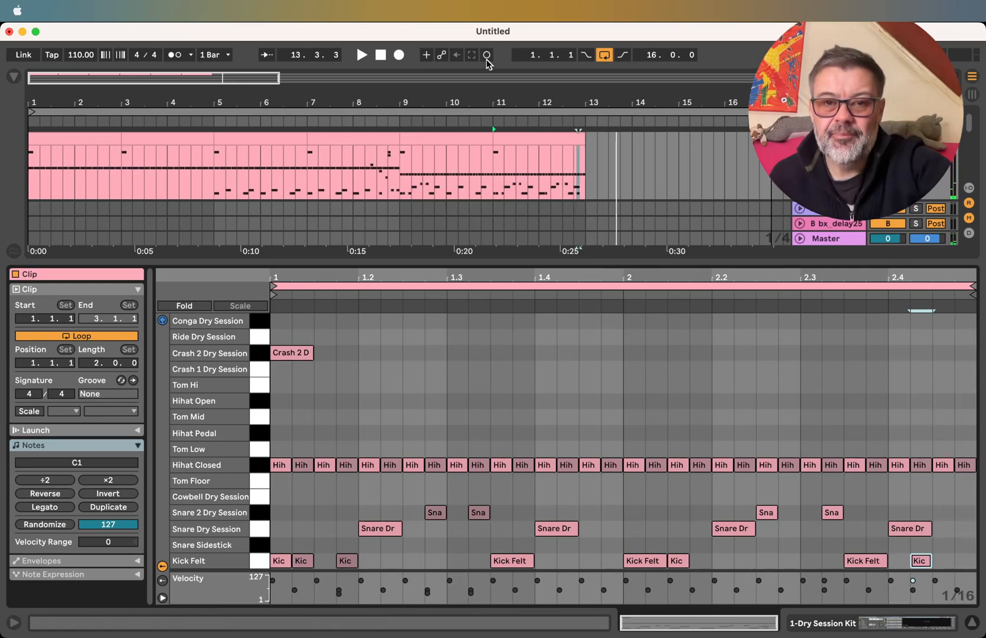
Duplicate the bar 11 clip to bar 13 and select the copy for editing
click(514, 142)
key(super+d)
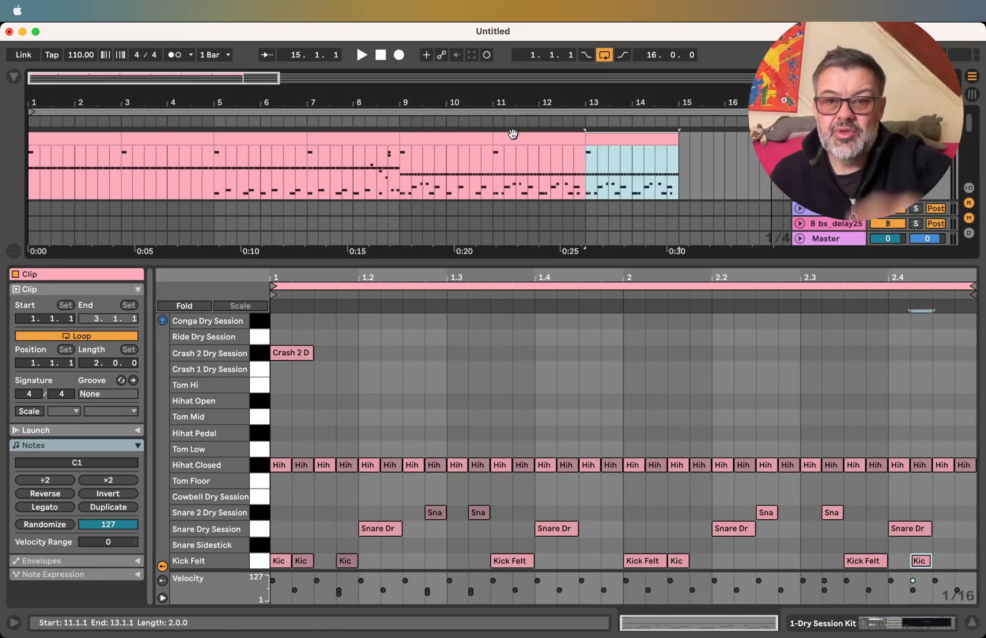
drag(617, 133, 617, 133)
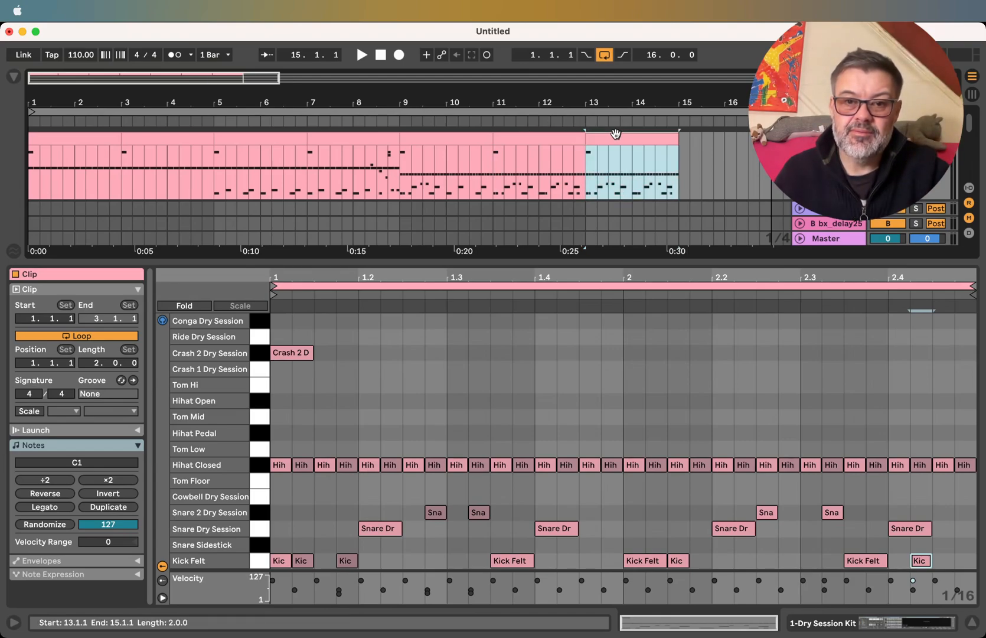
Add 1/16 Ride Dry Session notes every three sixteenths from 1.1.1 to 2.4.3 in the bar 13 clip
click(286, 337)
click(345, 335)
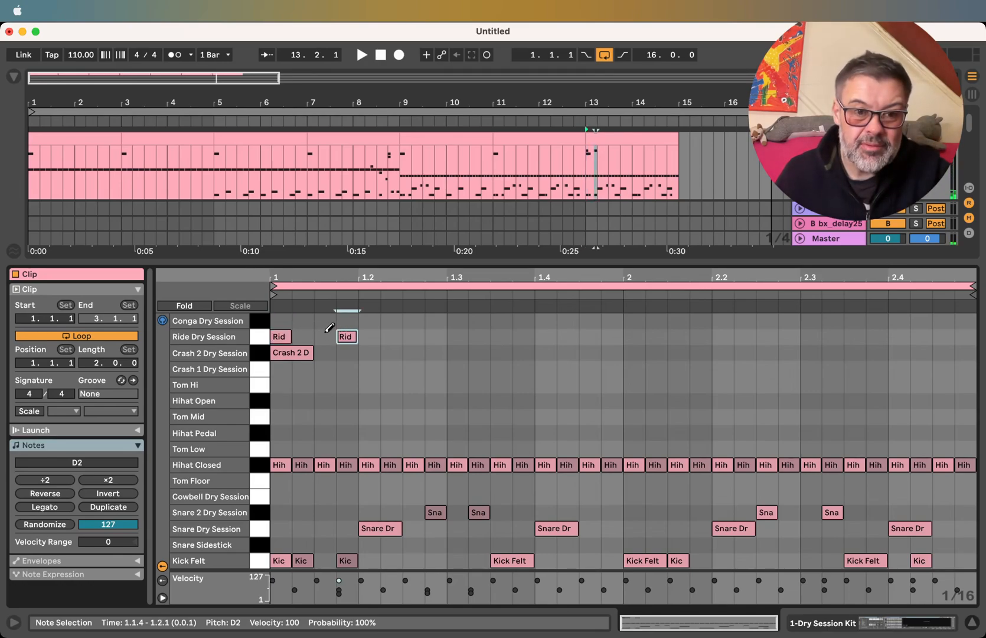
click(414, 335)
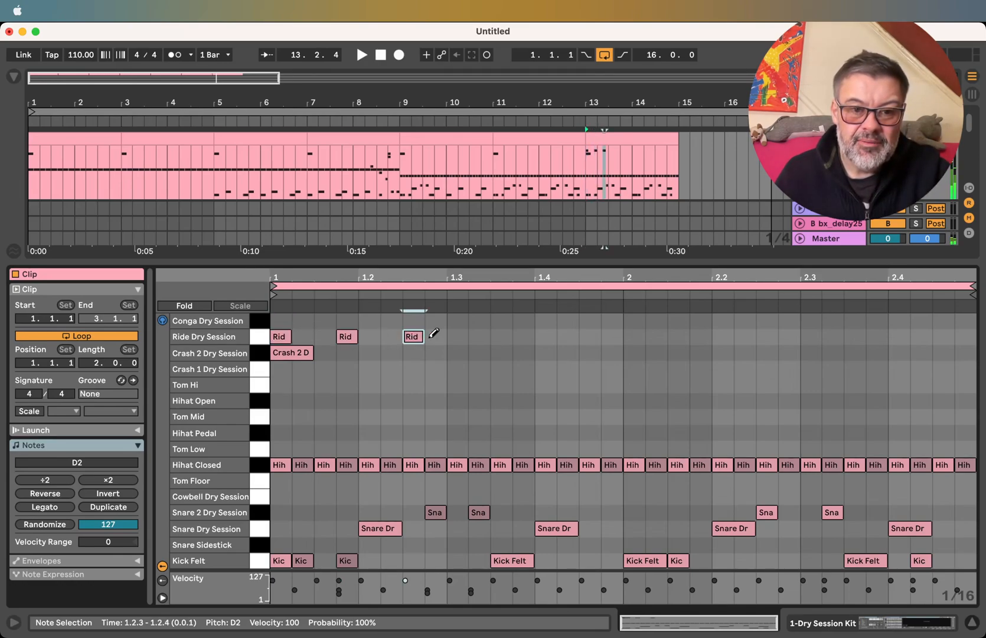
click(479, 336)
click(545, 335)
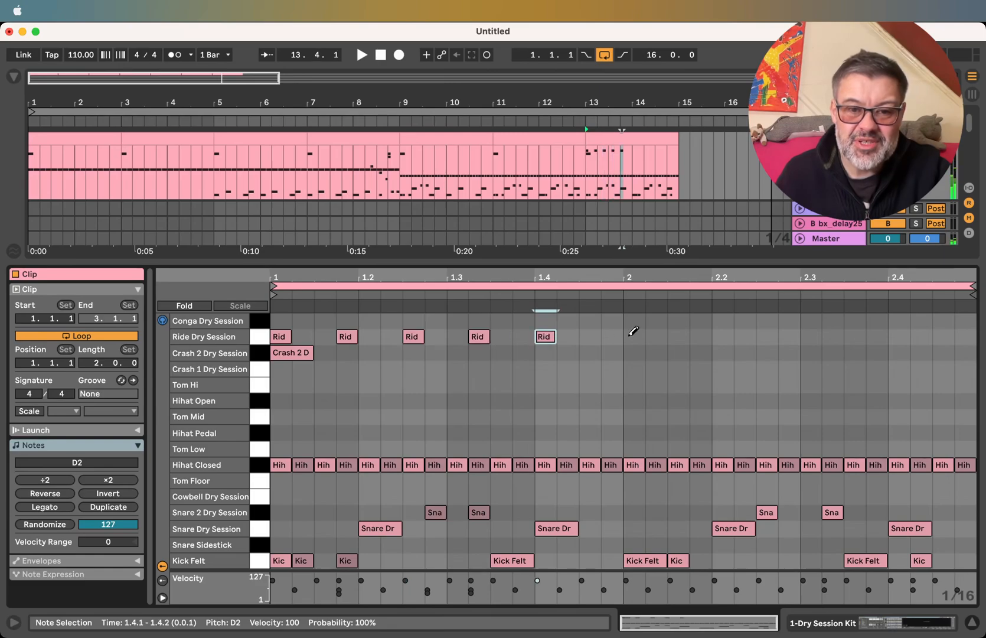
click(612, 336)
click(676, 335)
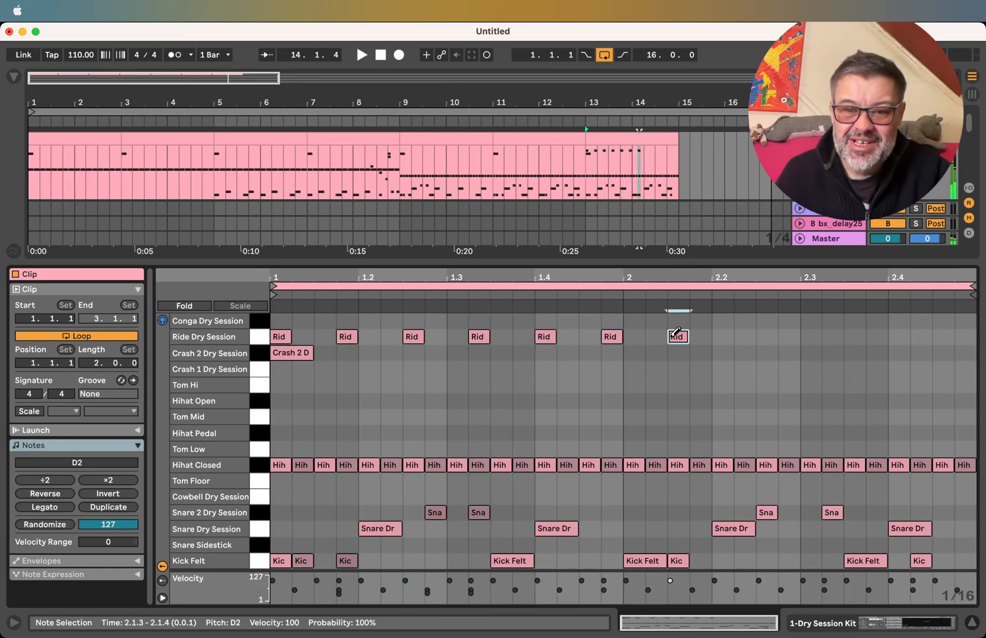
click(742, 336)
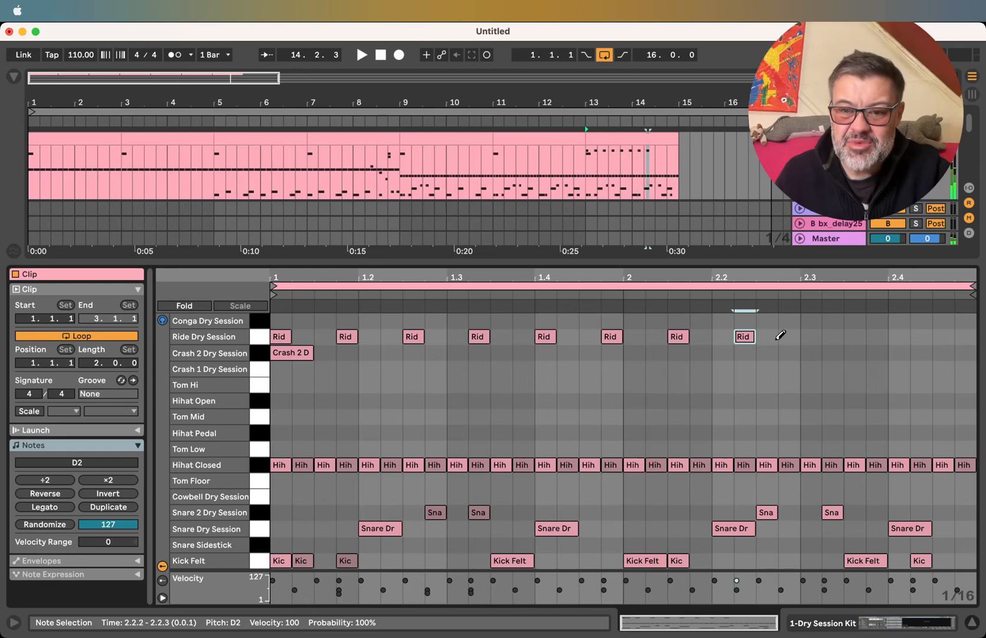
click(808, 336)
click(876, 336)
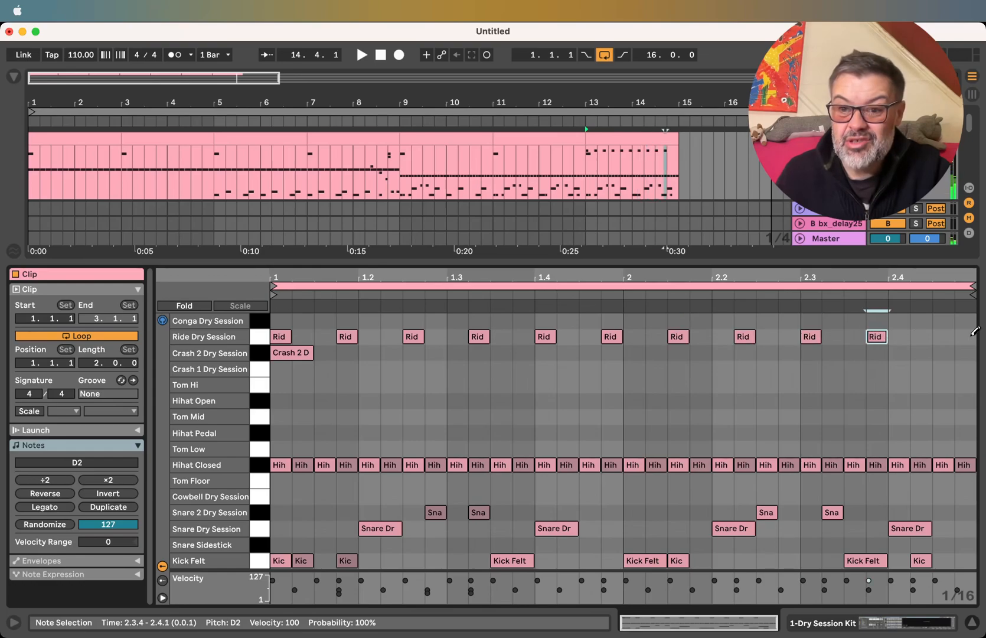
click(942, 336)
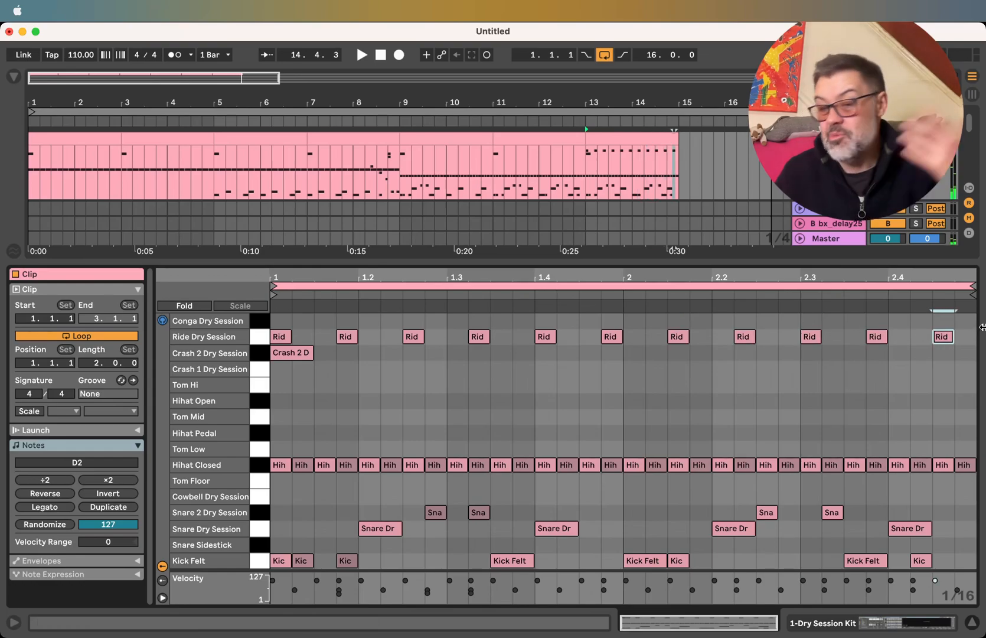
Replace the Crash 2 note at 1.1.1 of the bar 13 clip with a 1/16 Crash 1 Dry Session note
click(582, 170)
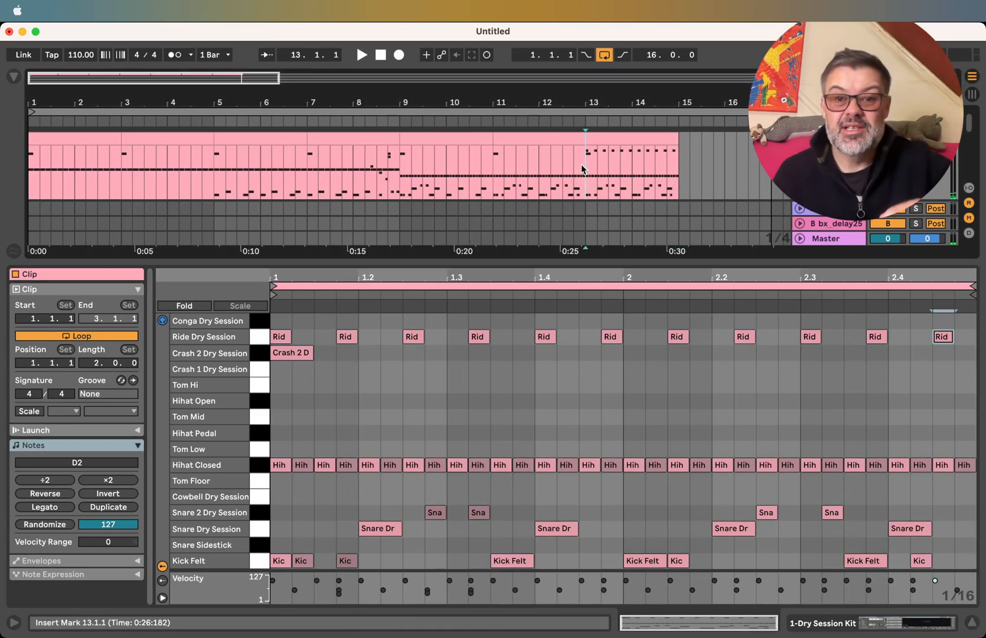
click(285, 353)
click(287, 370)
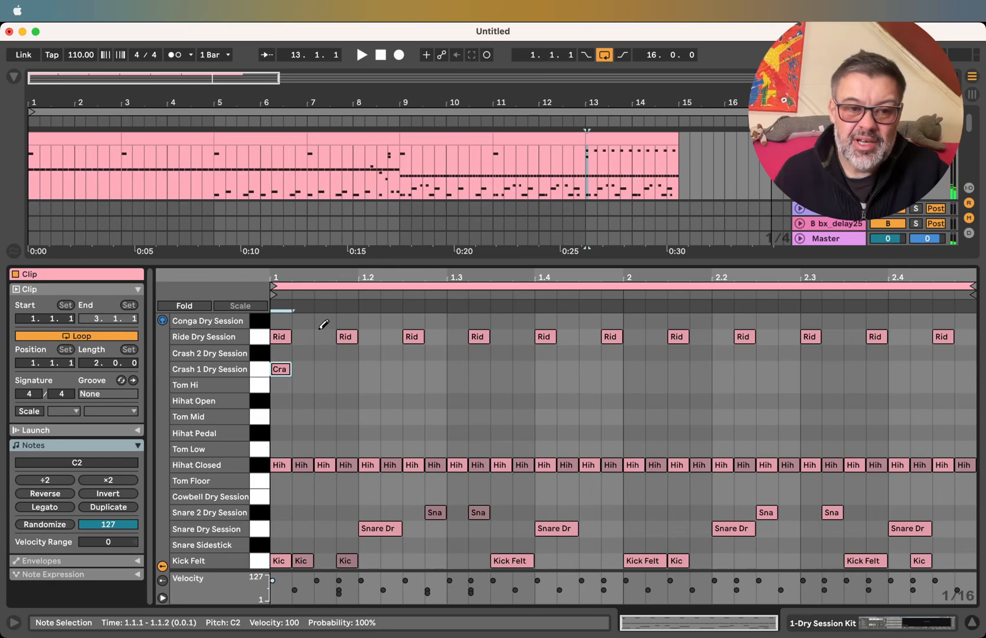
Add 1/16 Conga Dry Session notes at 1.2.1, 1.3.3, 2.2.1 and 2.3.3 in the bar 13 clip
click(377, 320)
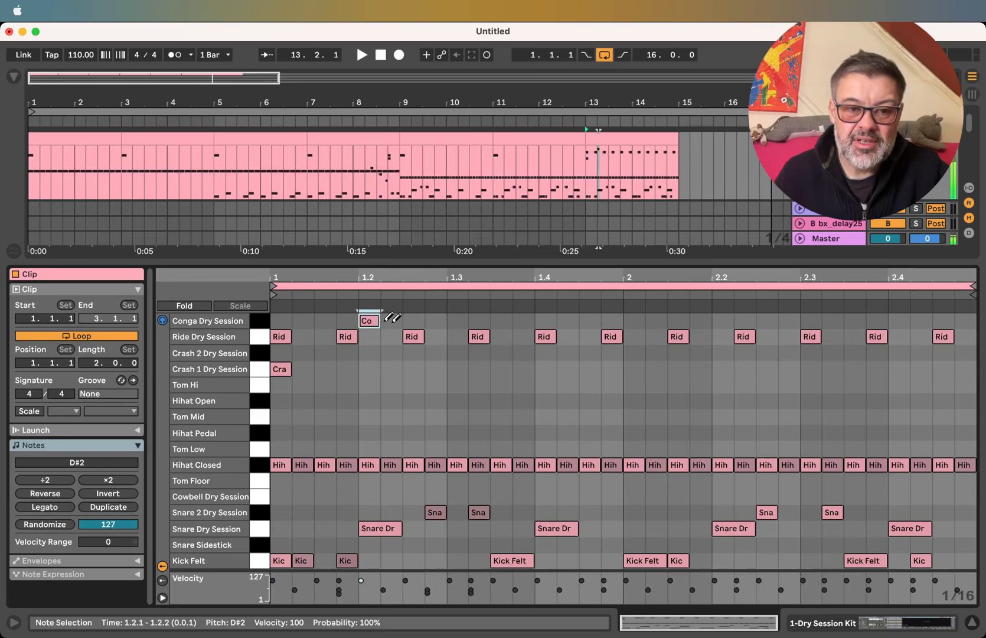
click(507, 319)
click(724, 320)
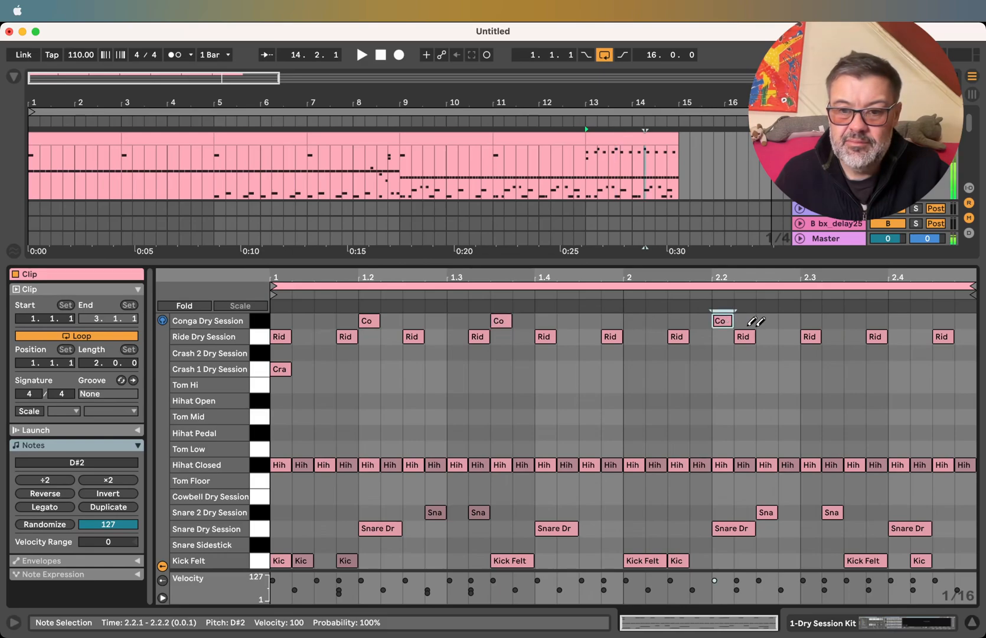
click(854, 320)
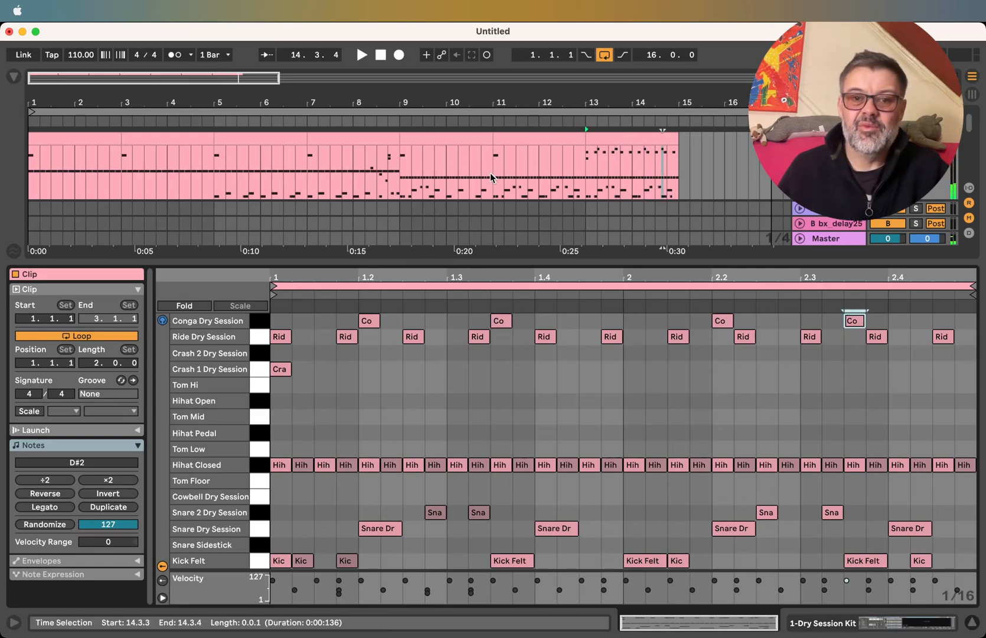
Play the arrangement from bar 13, duplicate the bar 13 clip to bar 15 and stop playback
click(586, 154)
key(space)
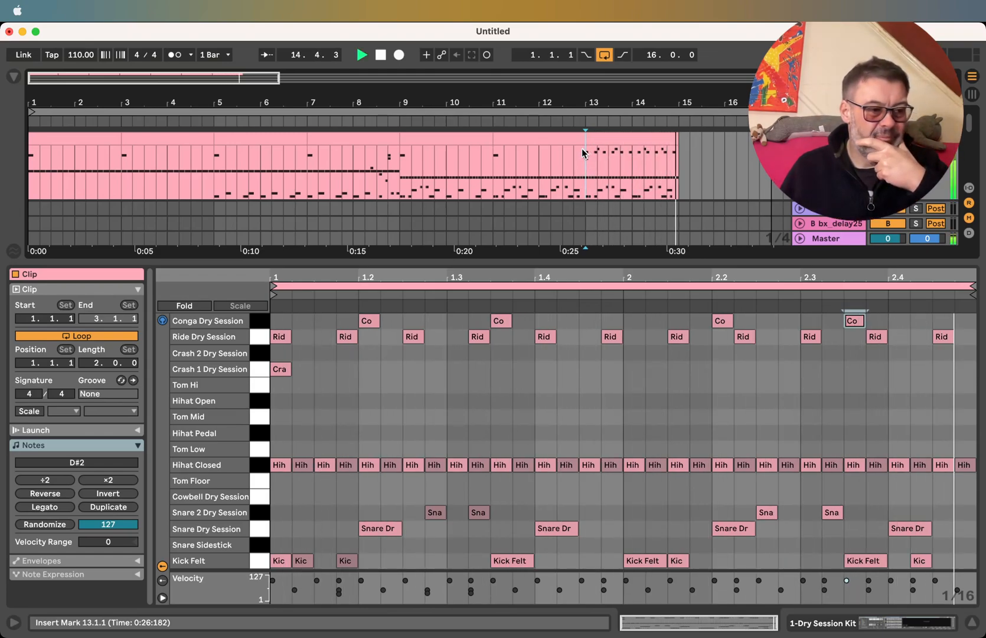
click(610, 142)
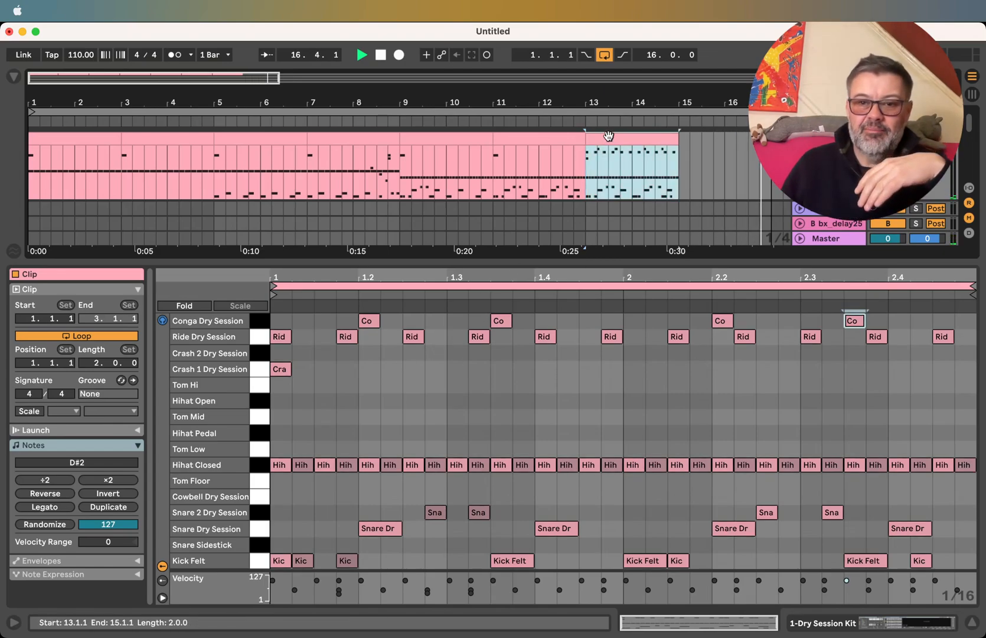
key(space)
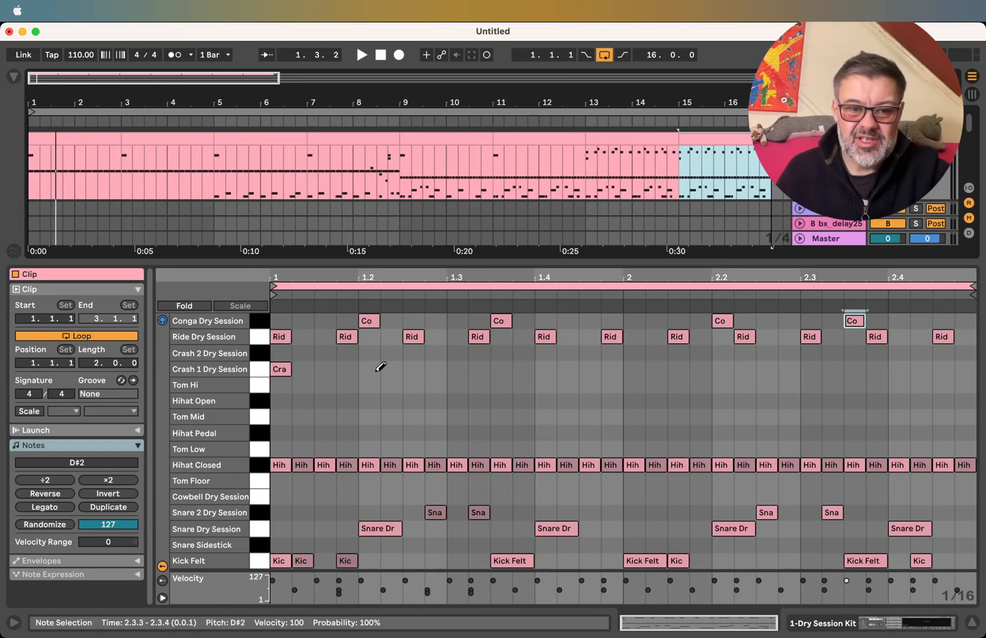
In the bar 15 clip, add 1/16 Crash 2 notes at 1.3.1 and 2.3.1 and a 1/16 Crash 1 note at 2.1.1
click(454, 367)
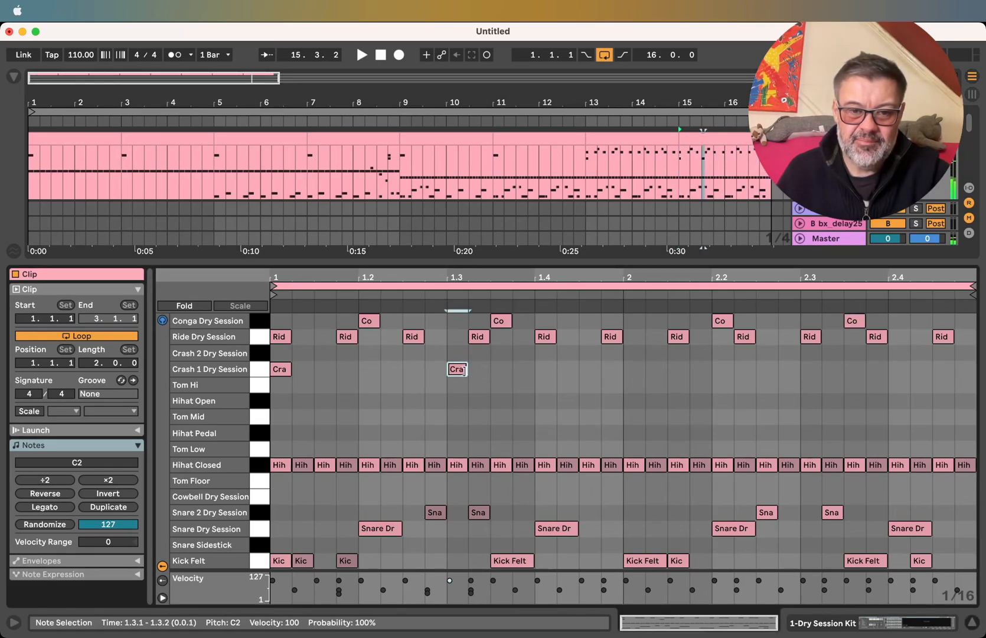
click(459, 364)
click(456, 352)
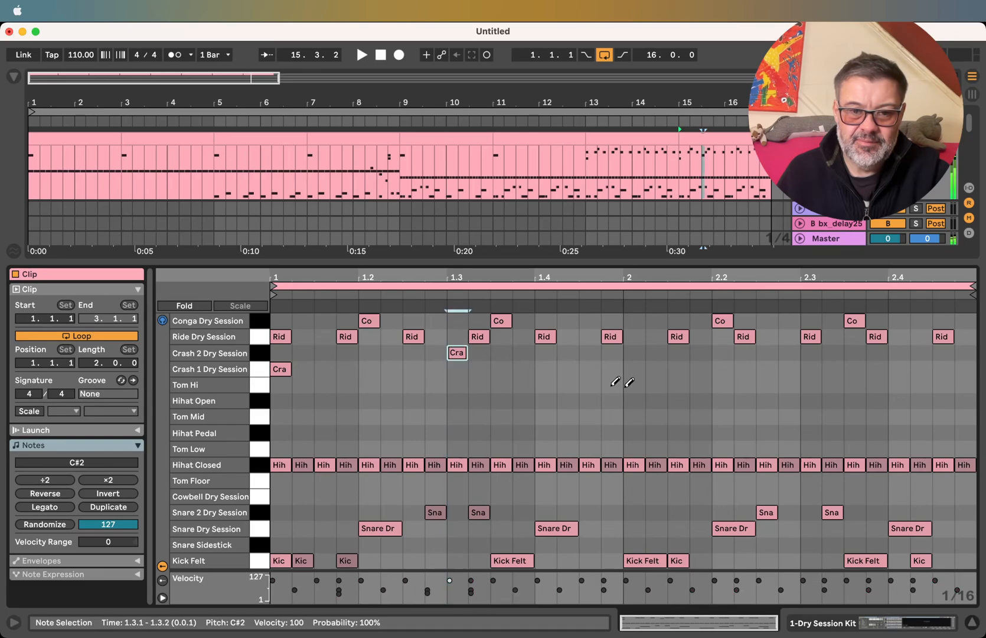
click(632, 367)
click(811, 352)
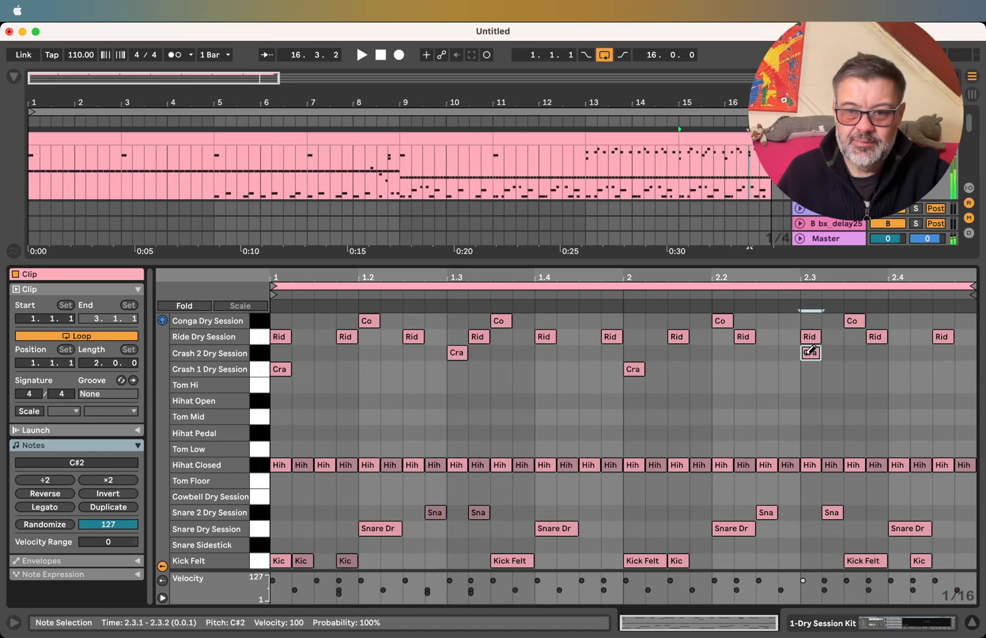
In the bar 15 clip, add 1/16 Crash 1, Crash 2, Kick Felt, Snare and Snare 2 notes at 2.4.3 and delete the kick at 2.4.2
click(948, 369)
click(945, 355)
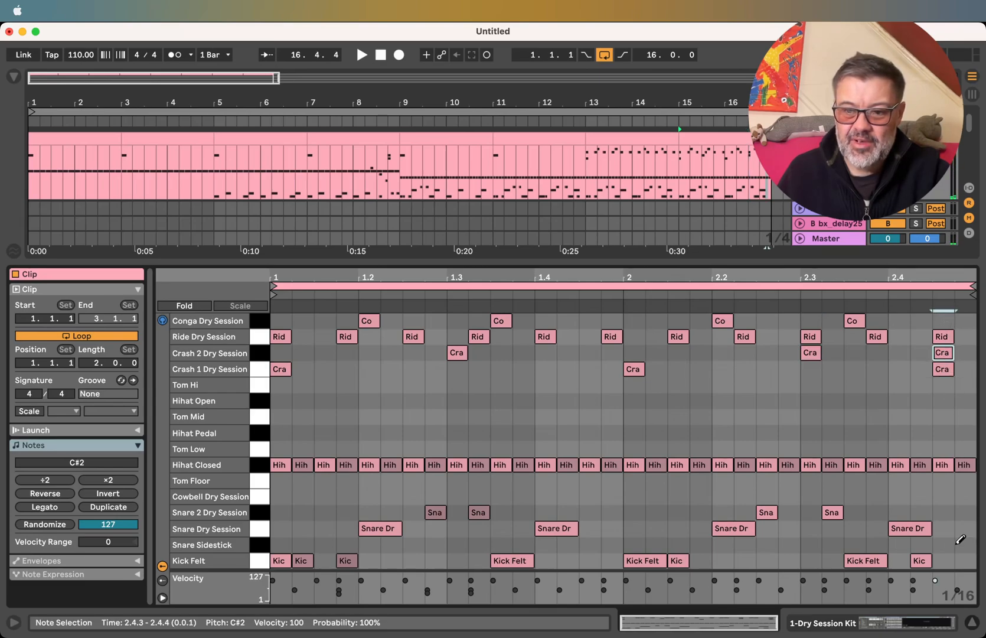
click(922, 559)
click(943, 560)
click(945, 527)
click(944, 512)
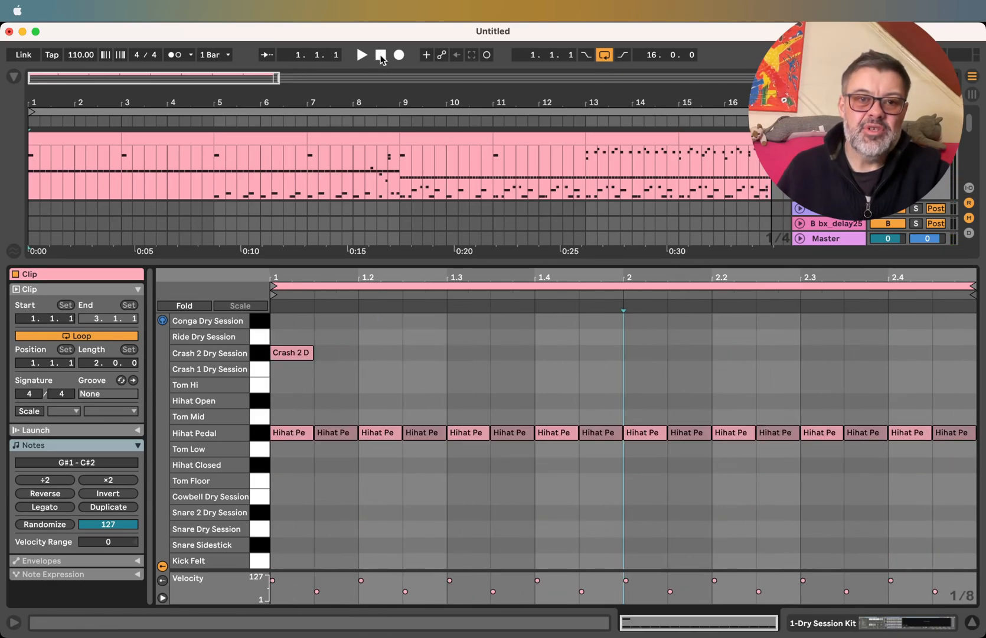
Play the arrangement from bar 1, viewing the notes of each two-bar clip in turn, and stop playback at the end
key(space)
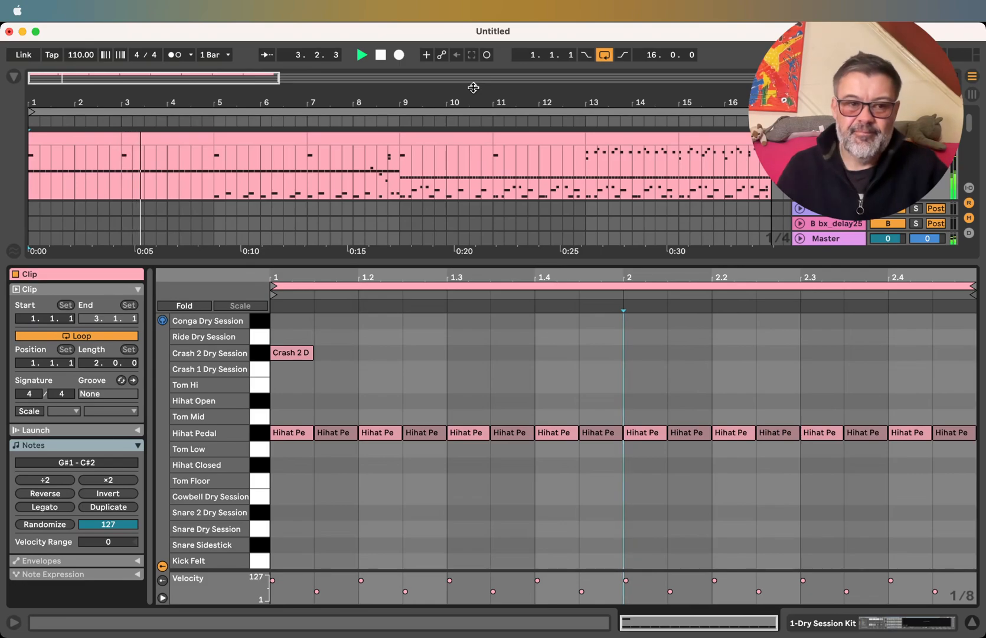
click(148, 138)
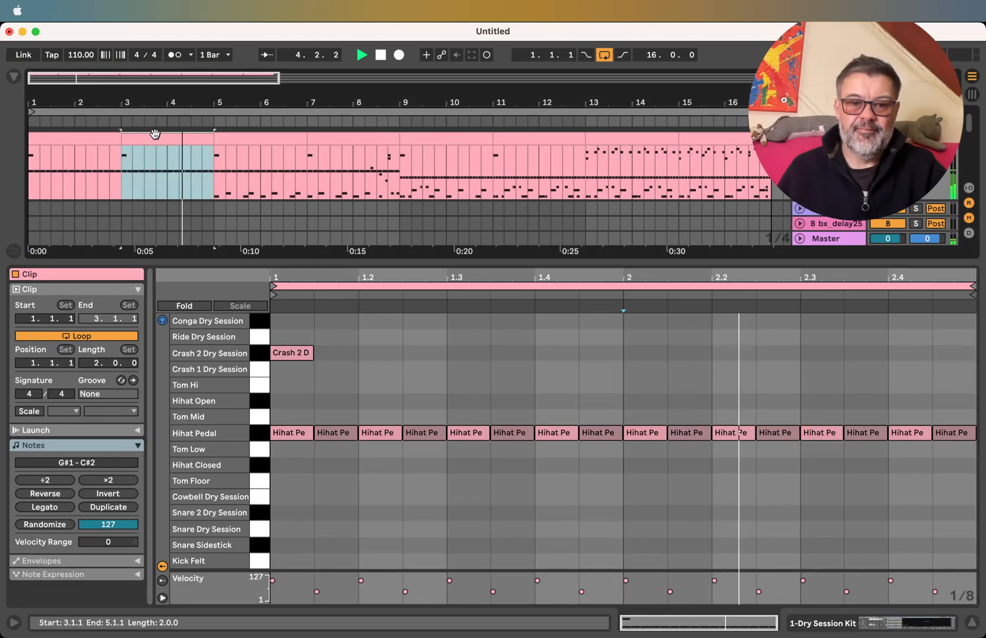
click(265, 138)
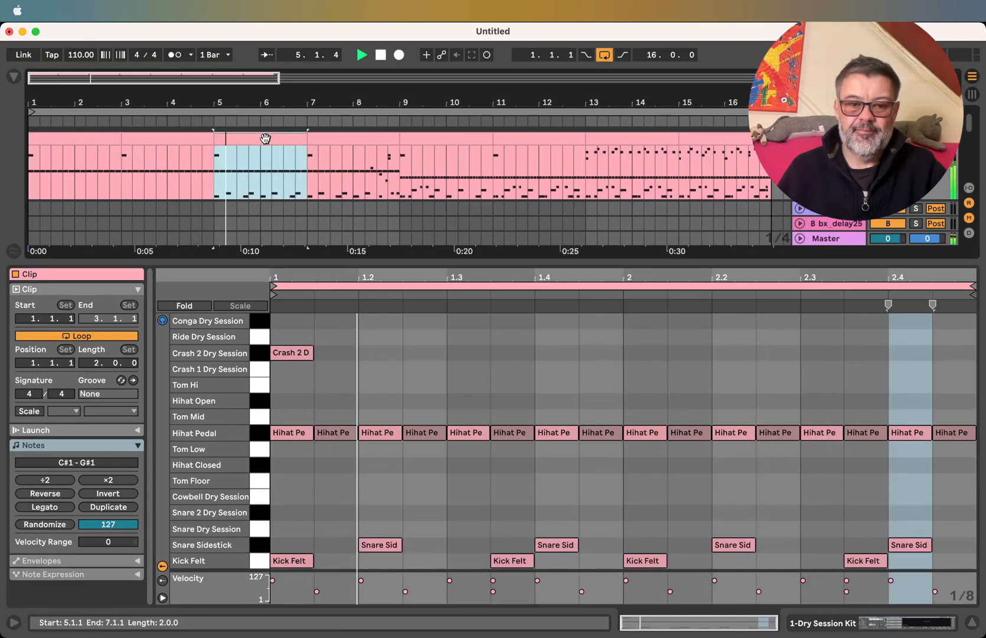
click(366, 137)
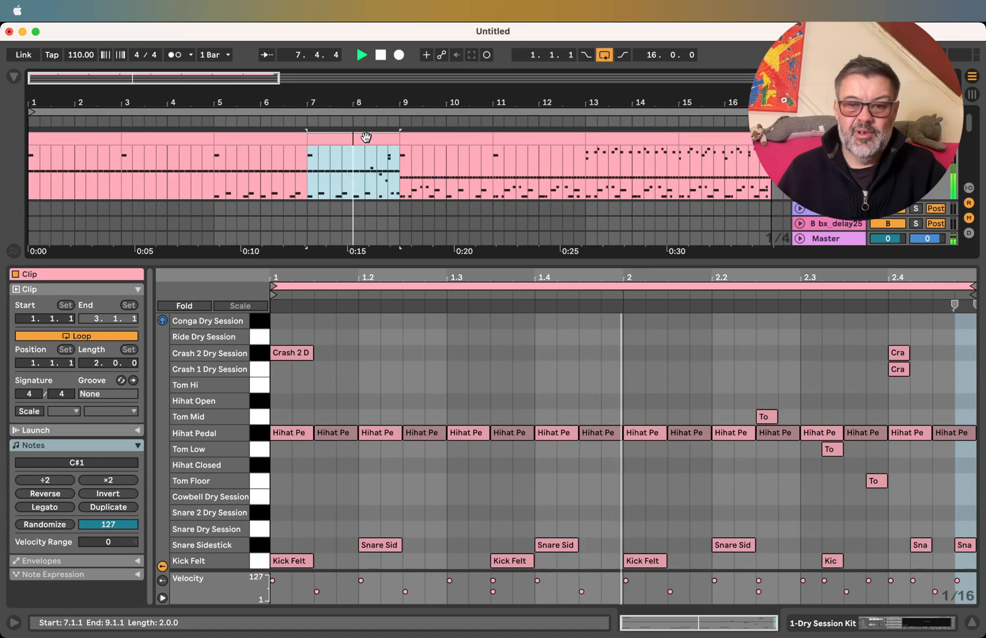
click(447, 140)
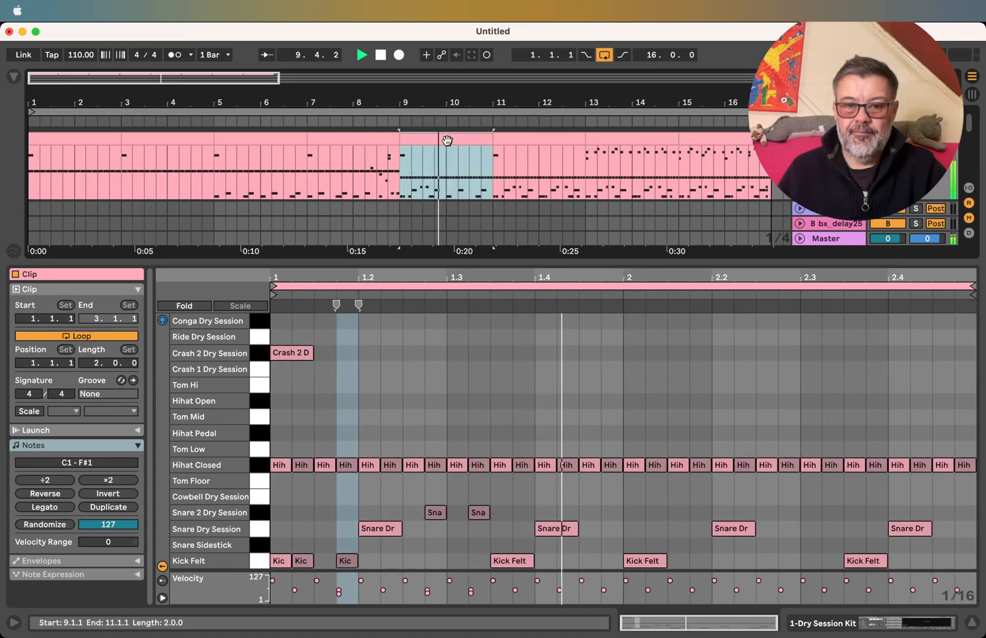
click(551, 140)
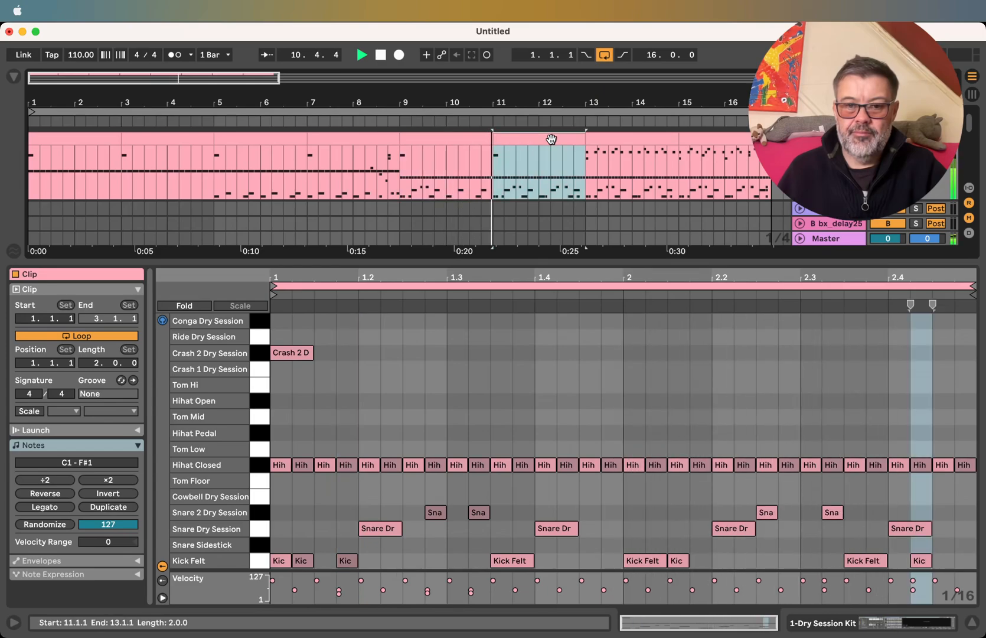
click(659, 139)
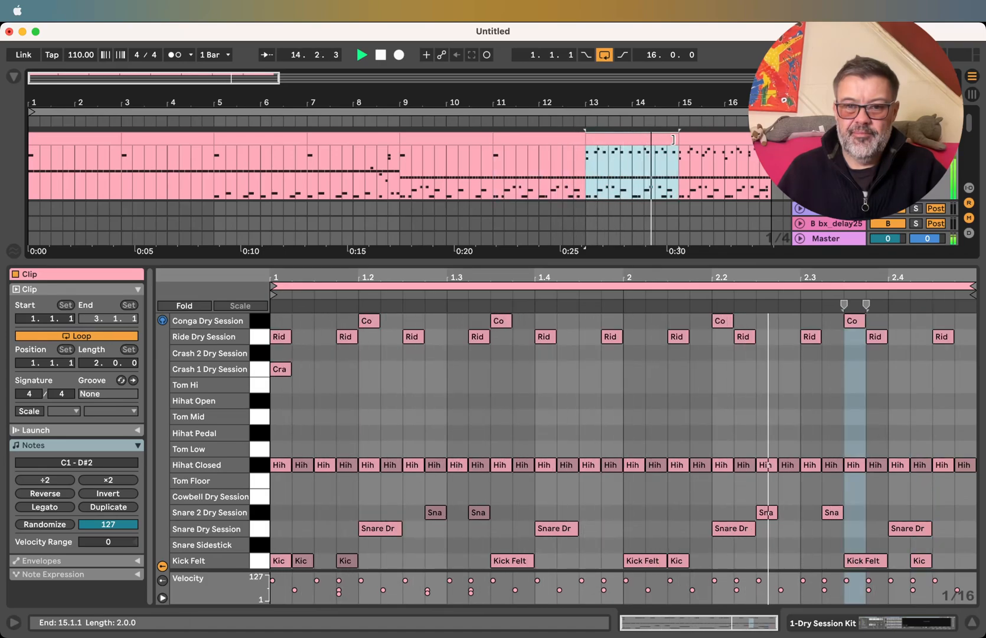
click(710, 140)
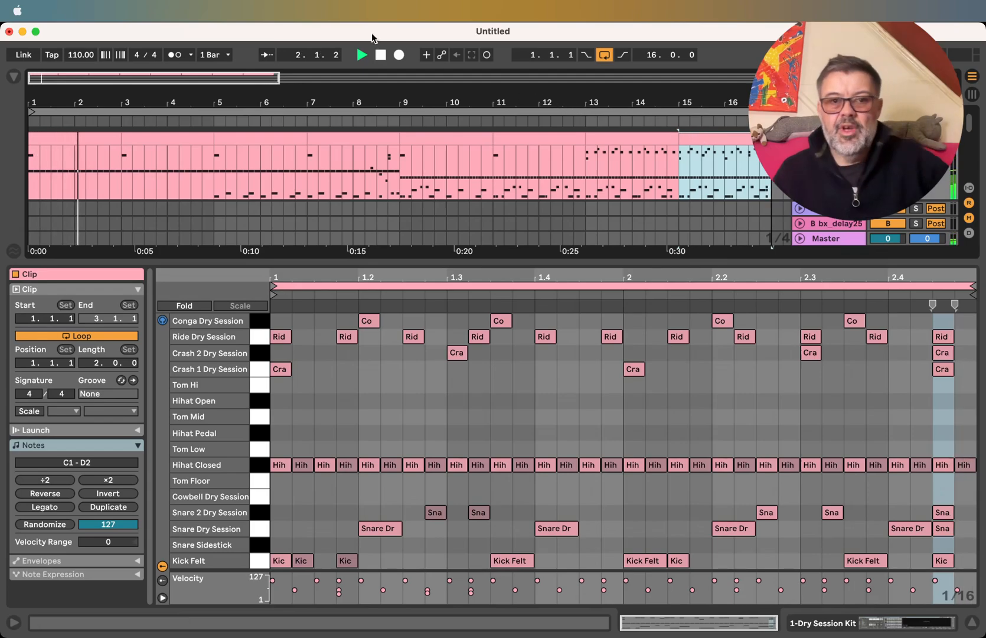
click(381, 55)
click(381, 55)
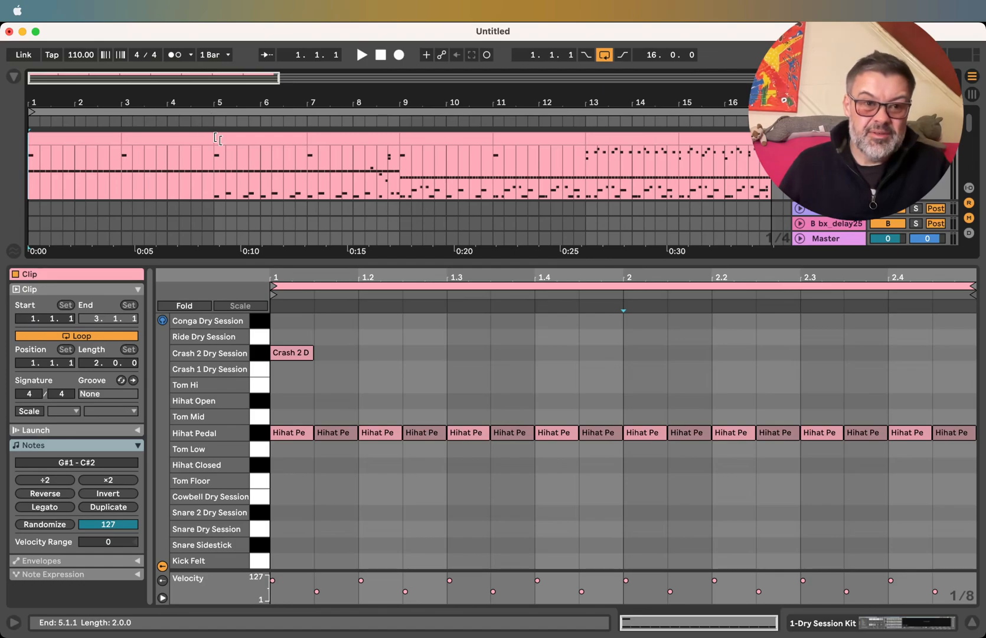
Select all eight drum clips from 1.1.1 to 17.1.1 in the arrangement
click(200, 135)
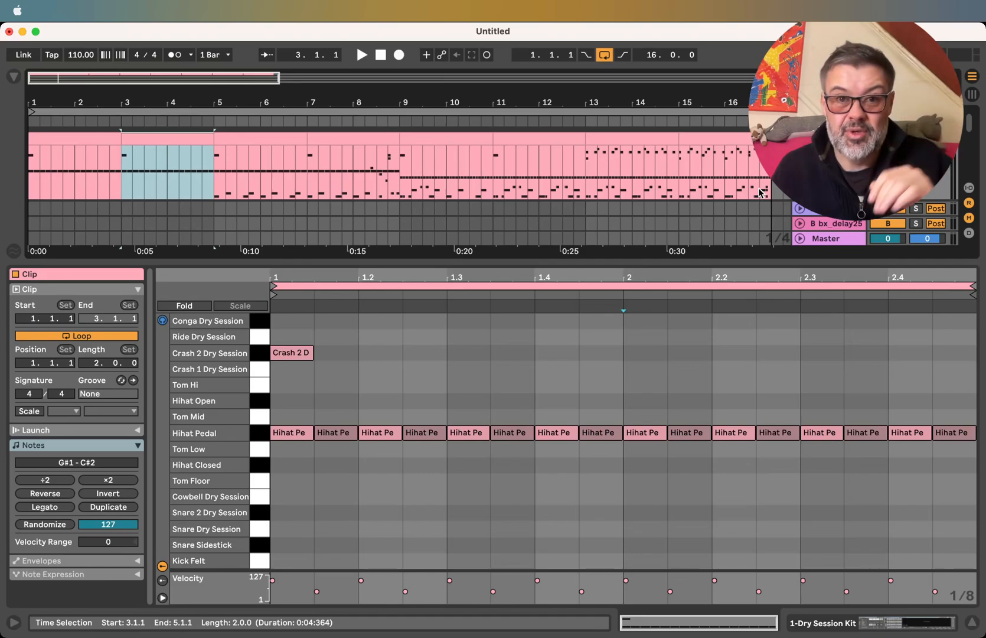
click(777, 171)
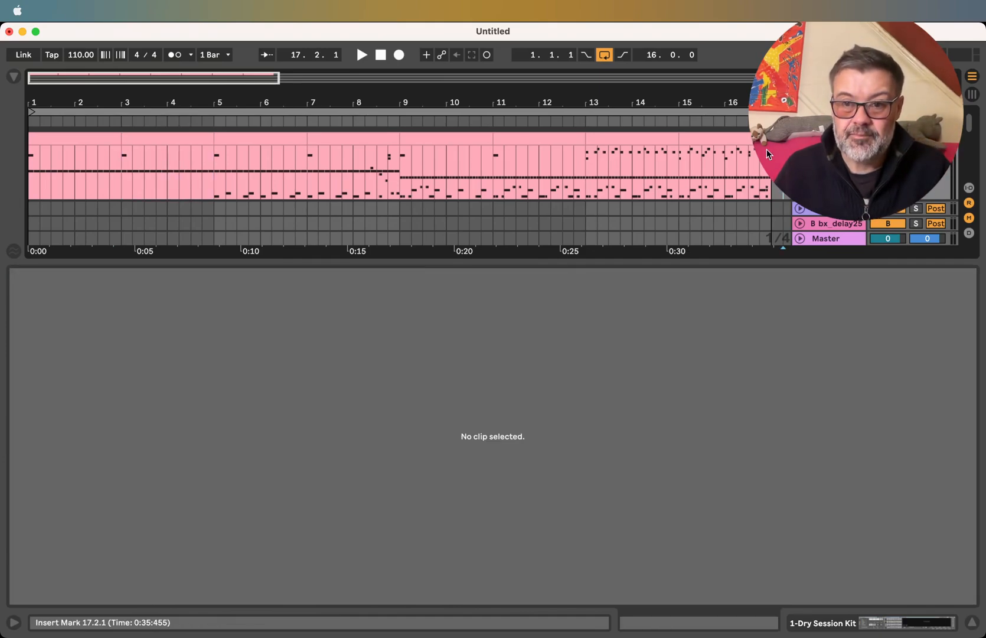
drag(770, 156, 680, 150)
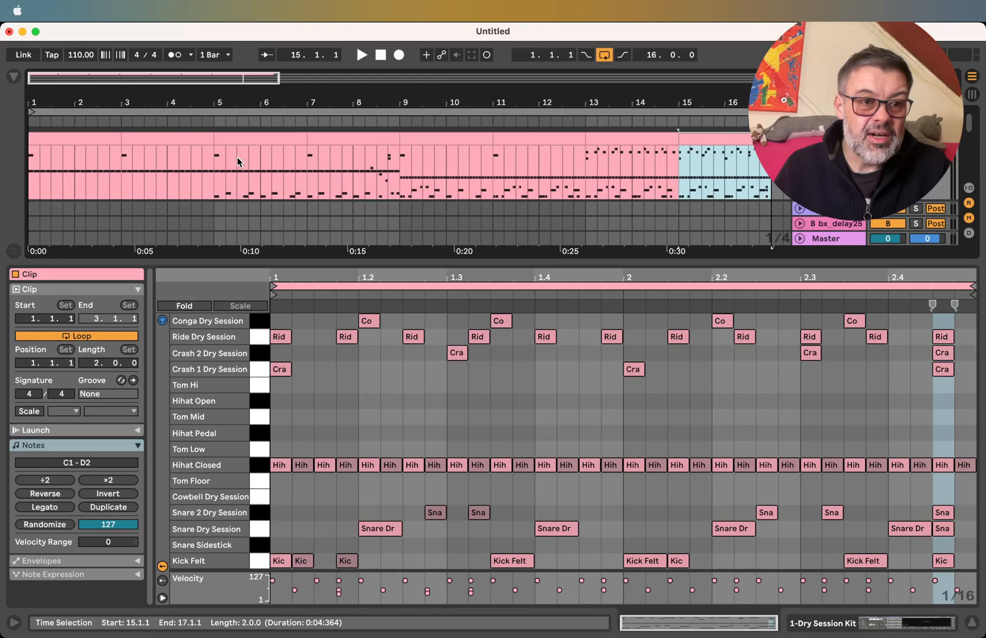
click(772, 191)
drag(772, 191, 20, 131)
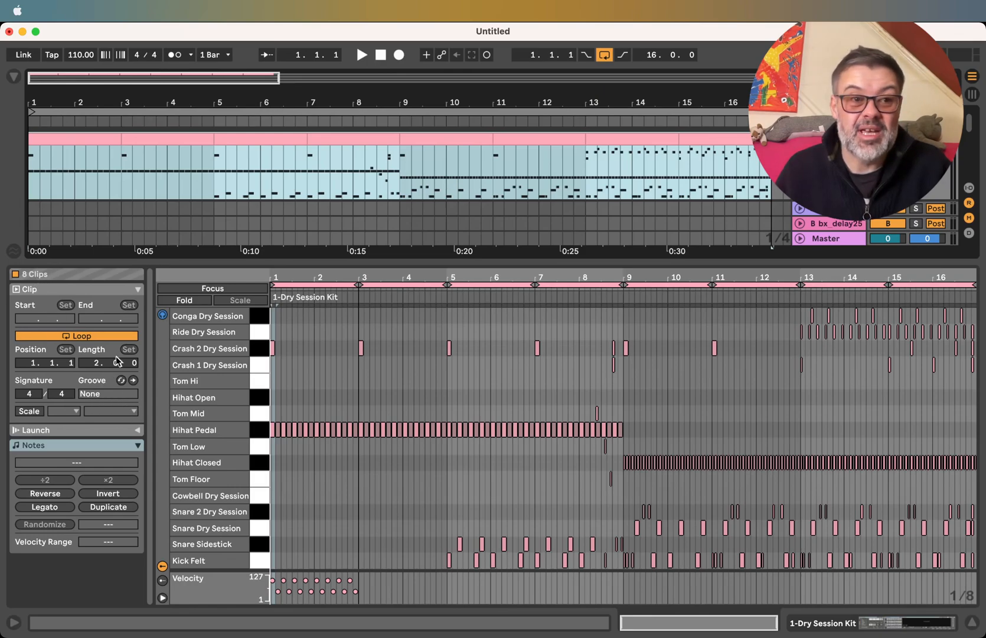
Show the browser, enlarge it vertically and toggle the display of the Groove Pool
click(14, 77)
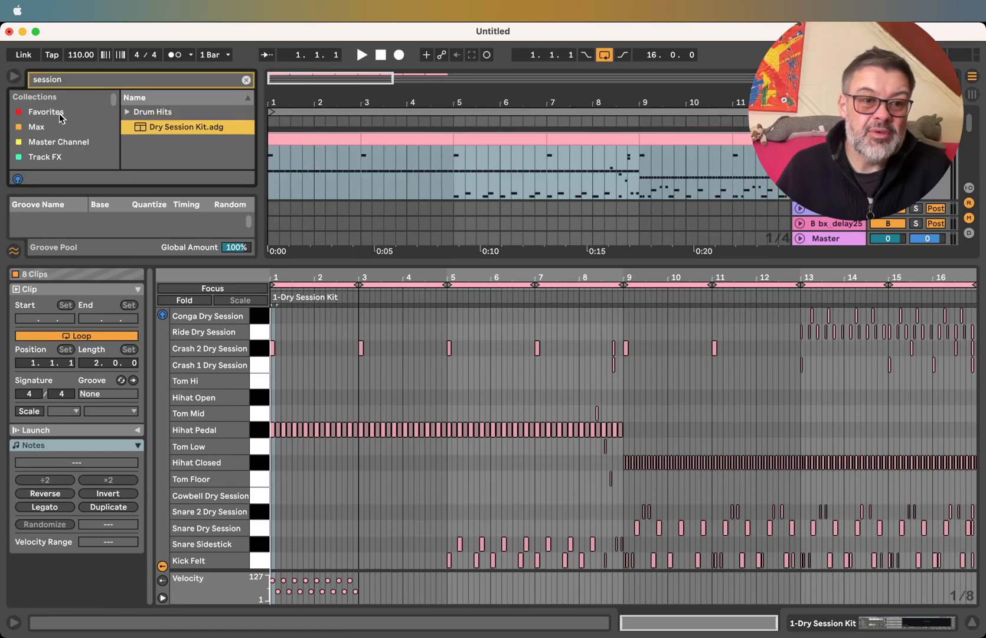
drag(169, 260, 169, 353)
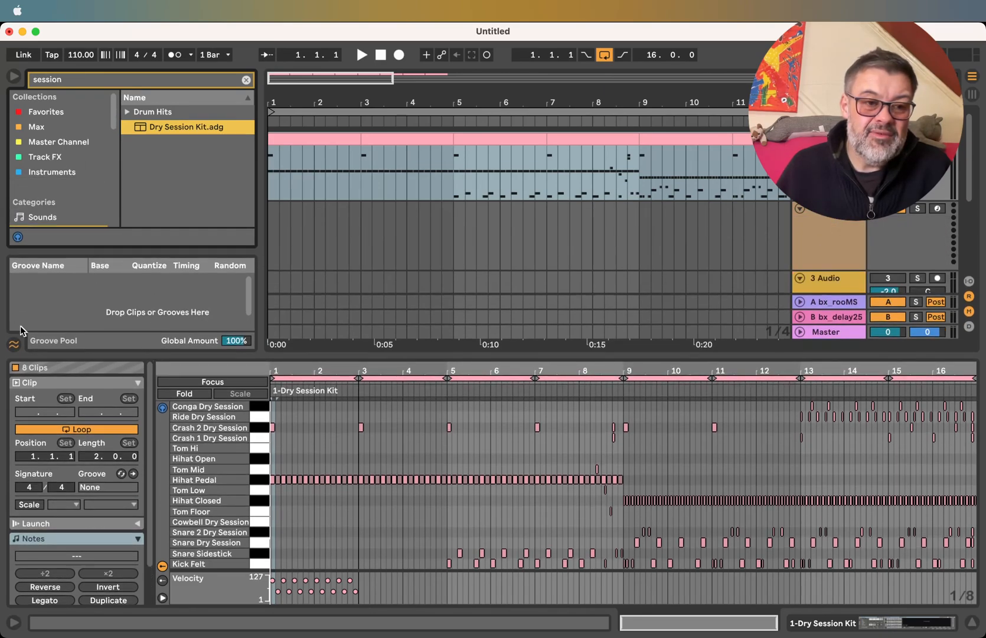
click(14, 344)
click(13, 345)
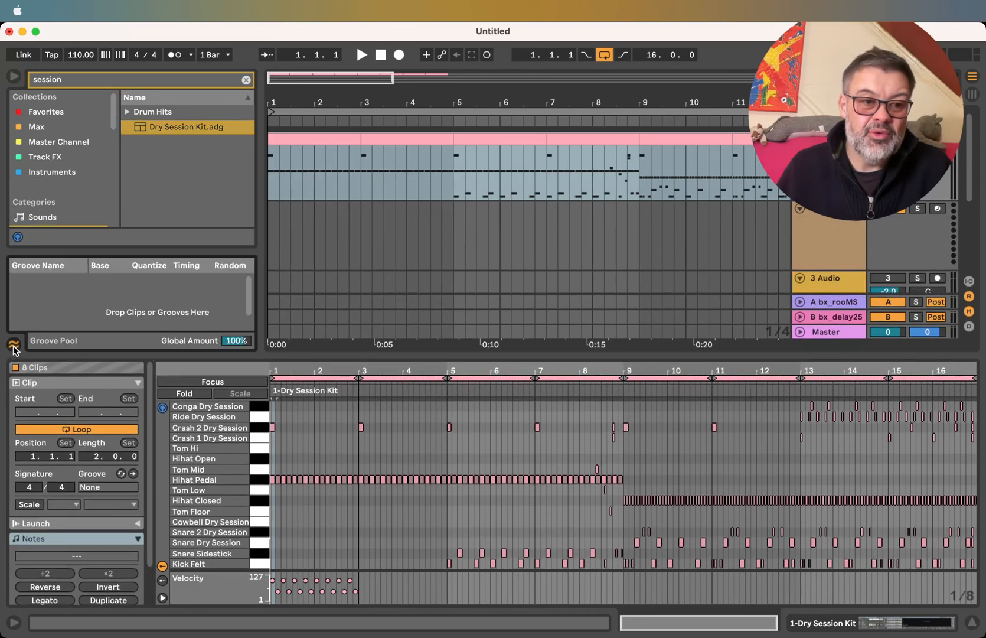
click(15, 344)
click(14, 344)
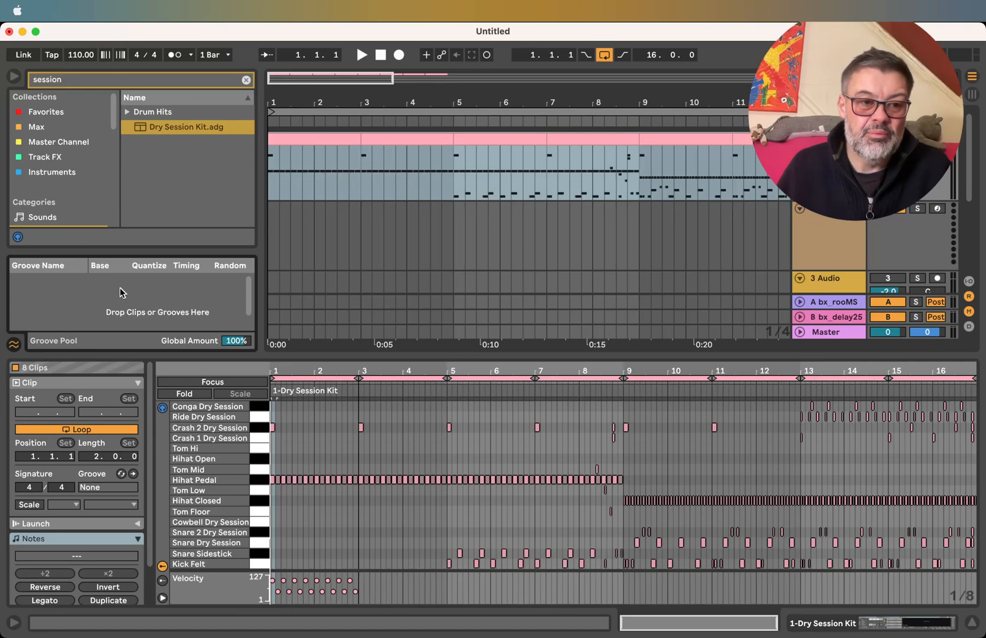
click(13, 345)
click(13, 344)
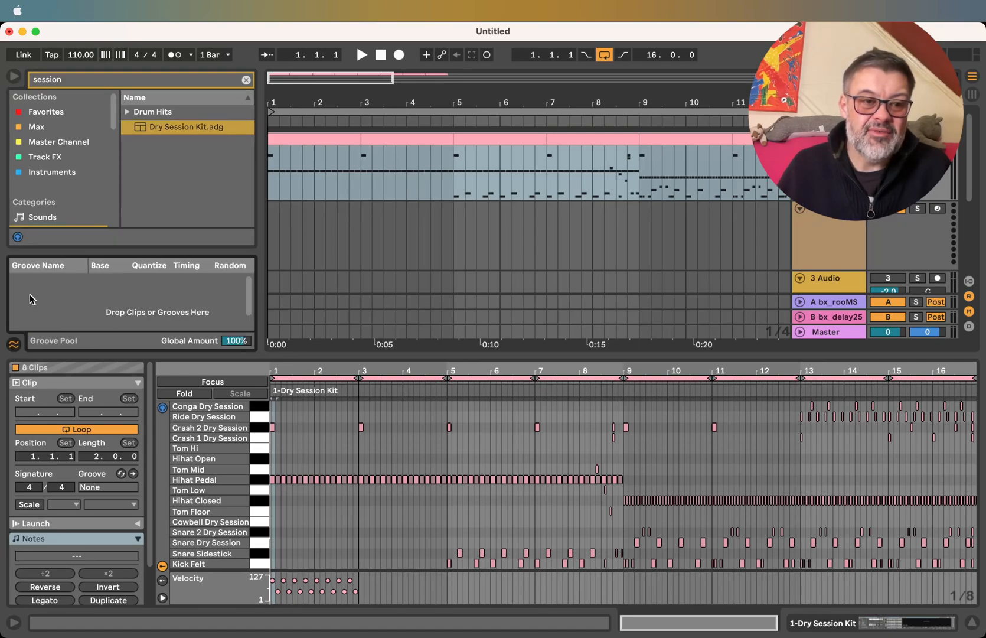
Hide the Groove Pool and show the Grooves category in the browser
scroll(46, 175, down, 5)
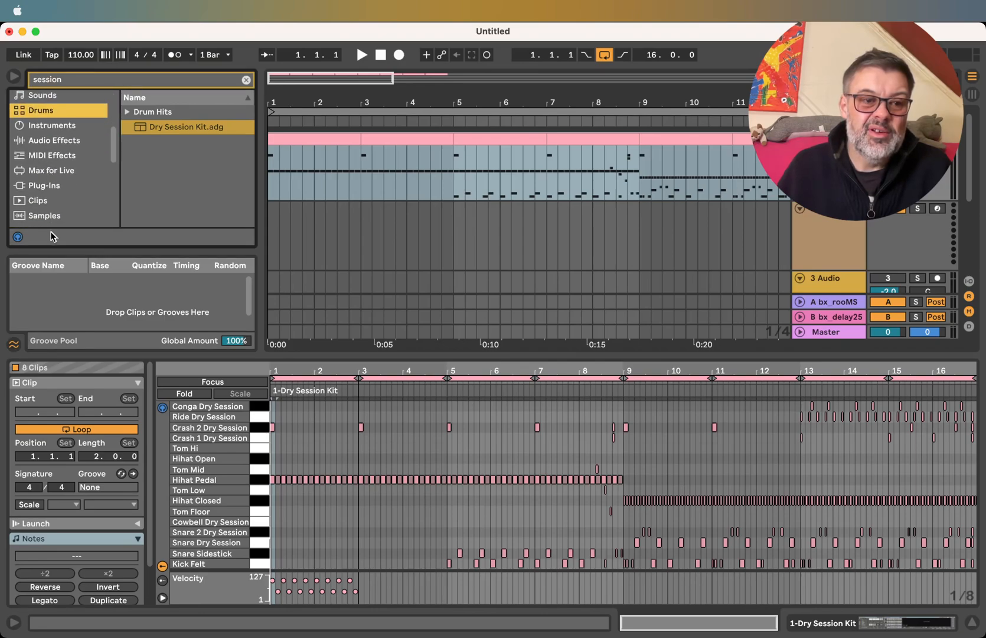
click(9, 344)
scroll(41, 254, down, 4)
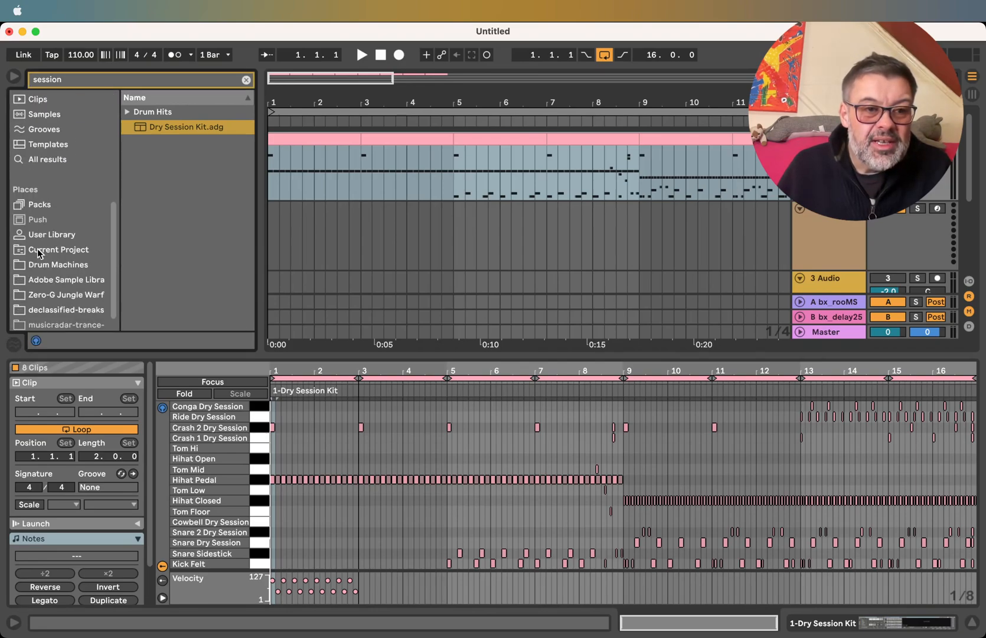
click(50, 183)
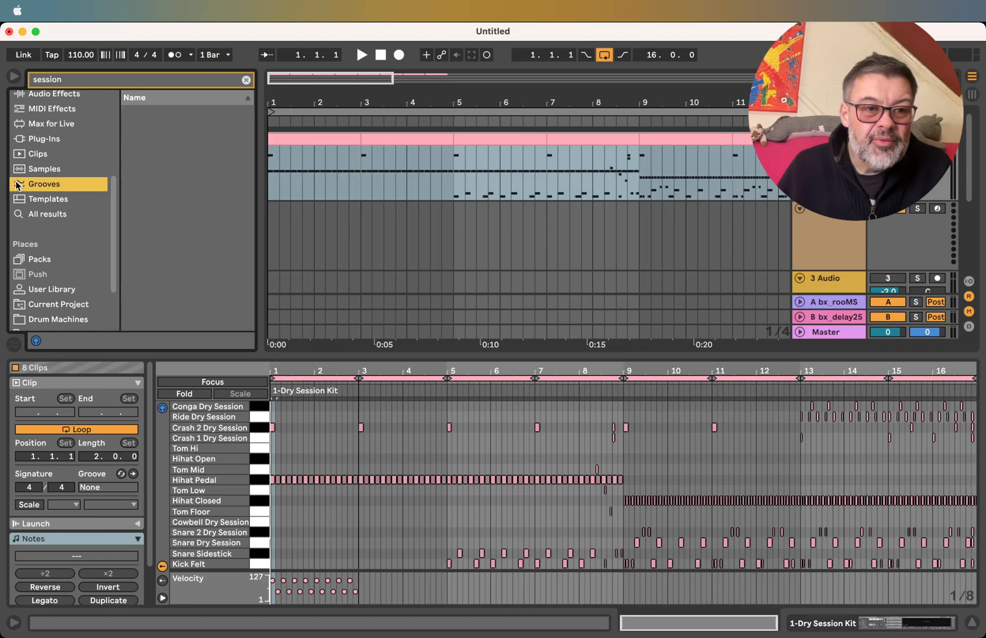
Clear the browser search and apply the CR-78 Rock 4 Shuffle groove to the eight selected clips
click(247, 81)
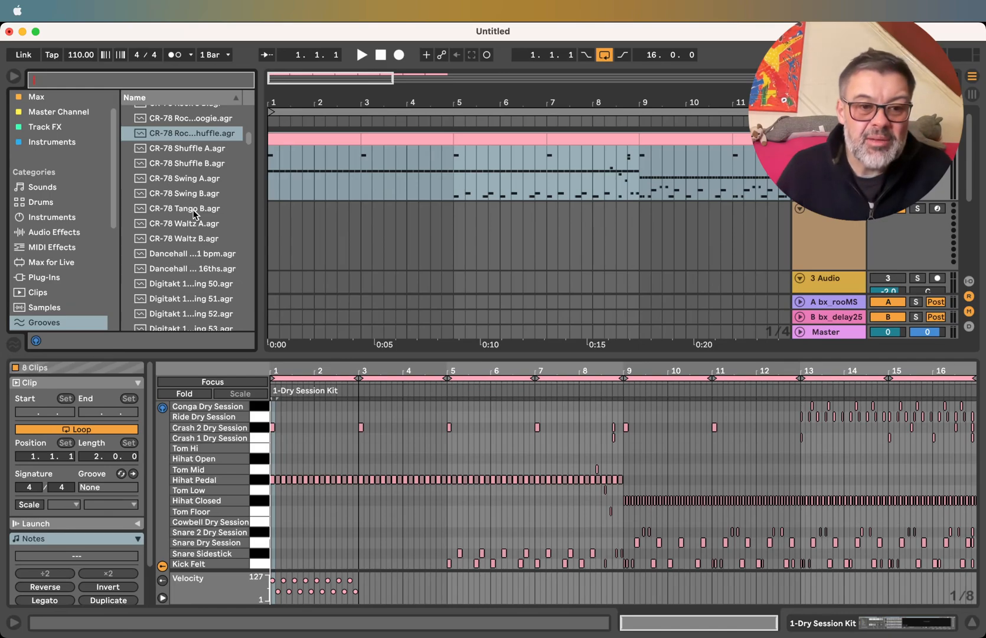
scroll(194, 214, up, 2)
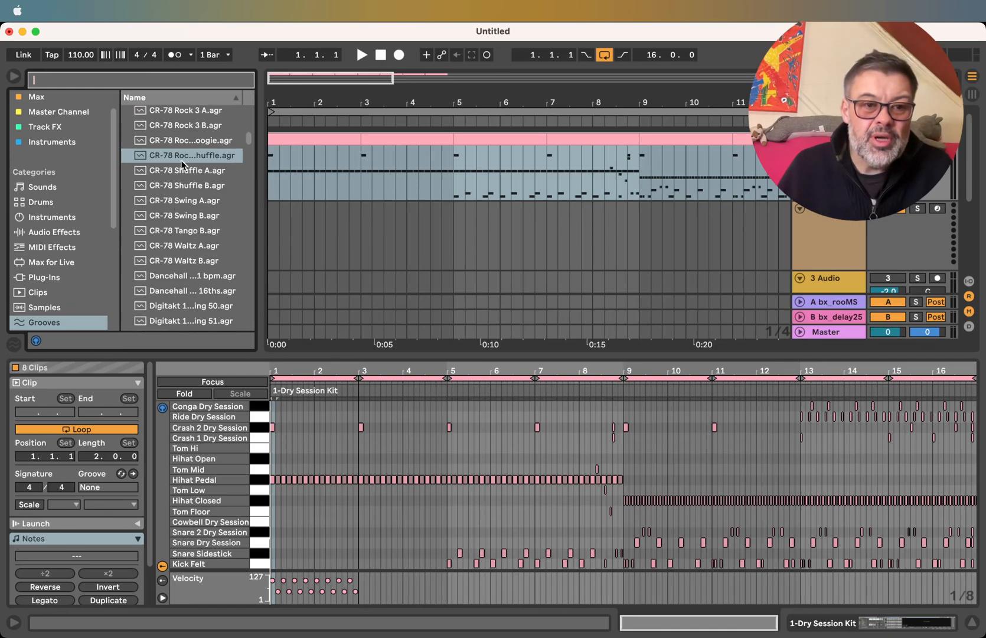
drag(180, 163, 106, 486)
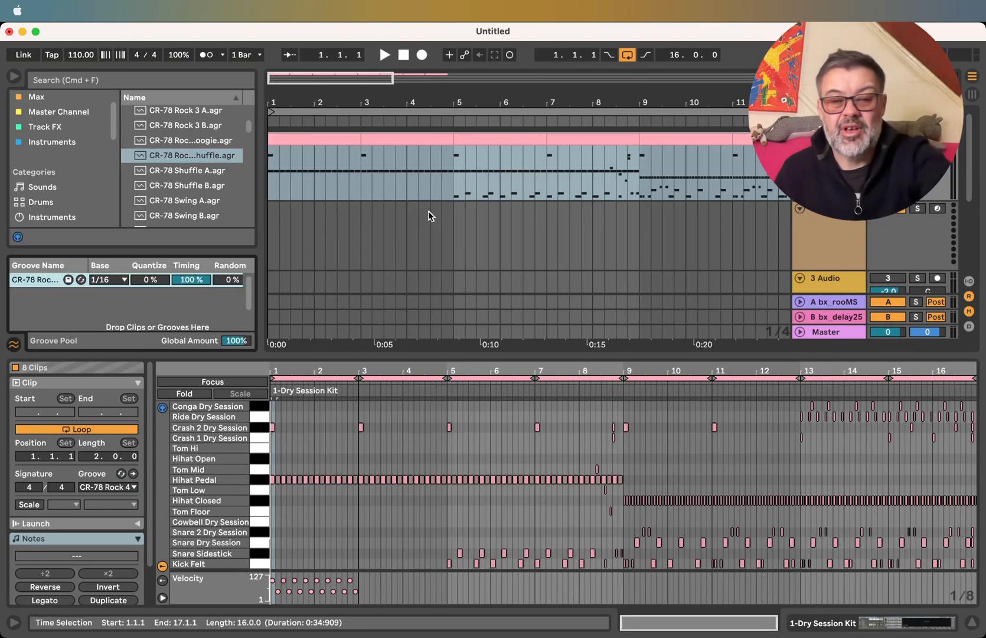
Move the arrangement loop's start to bar 13 for a four-bar loop and play it
drag(581, 104, 581, 47)
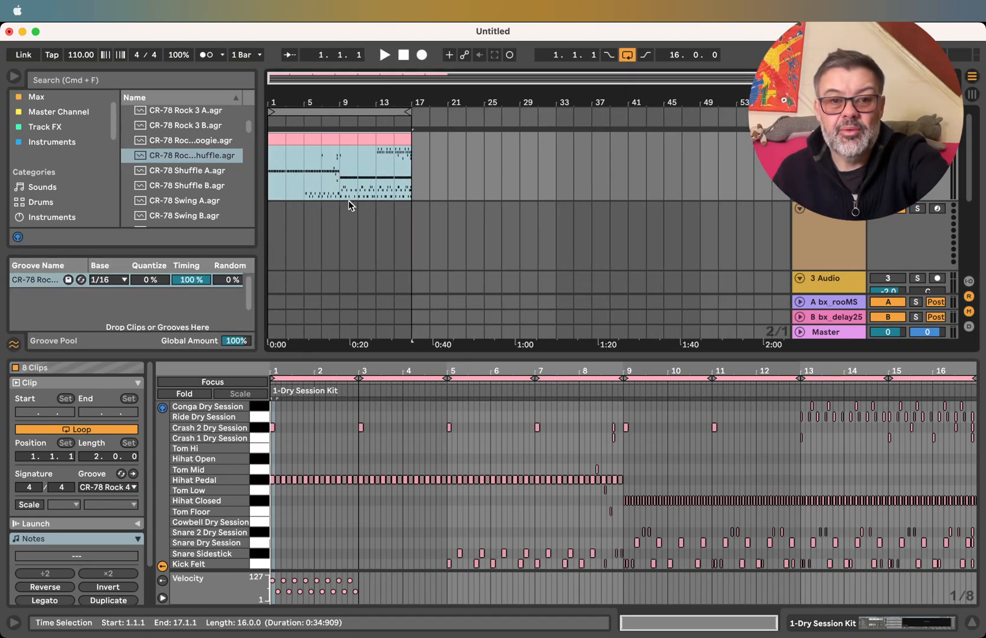
drag(272, 113, 380, 112)
key(space)
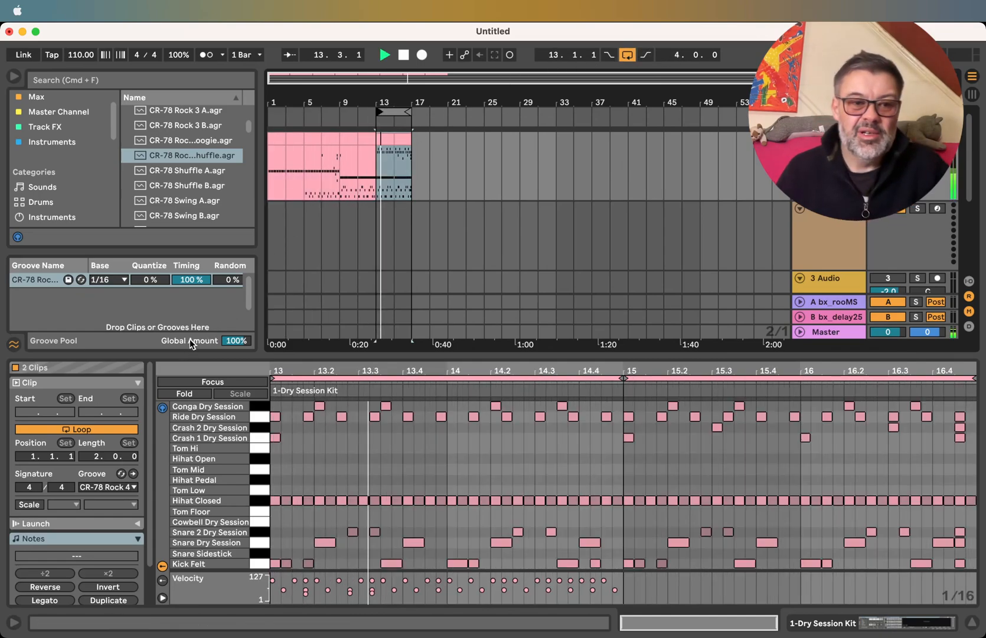
Apply the CR-78 Shuffle A groove to the two looped clips and replace it with CR-78 Rock 4 Boogie
scroll(189, 177, up, 1)
drag(189, 179, 124, 490)
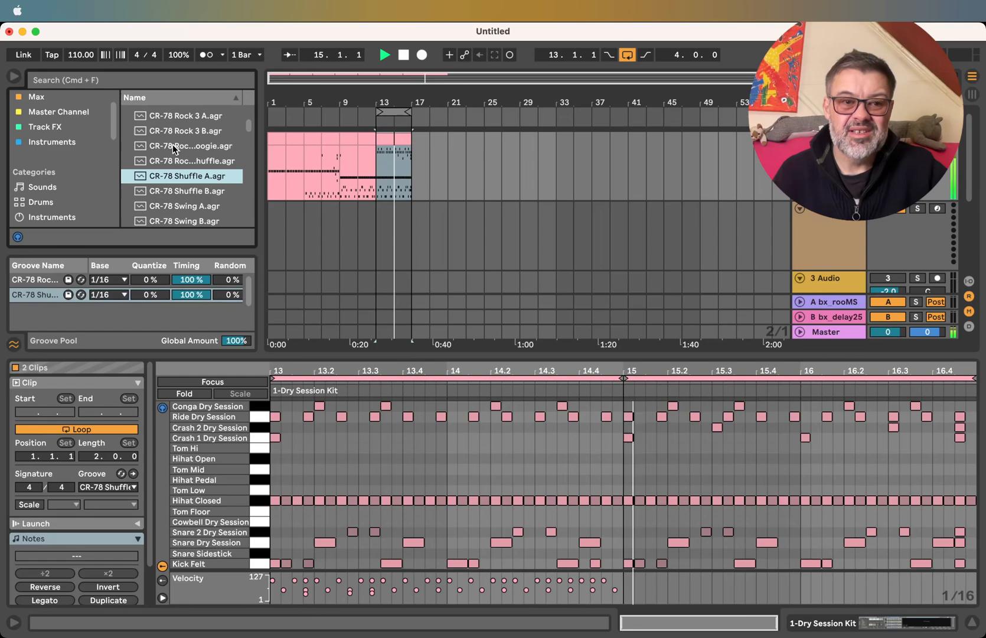
drag(171, 148, 107, 473)
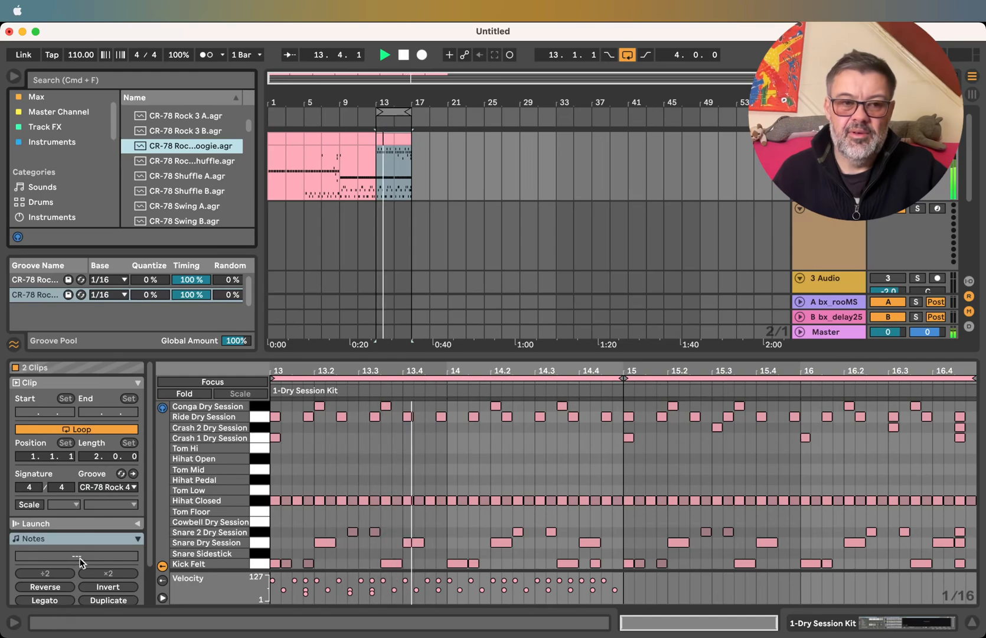
Widen the browser, look through the available grooves down to the LinnDrum ones and stop playback, returning to 1.1.1
drag(257, 208, 300, 204)
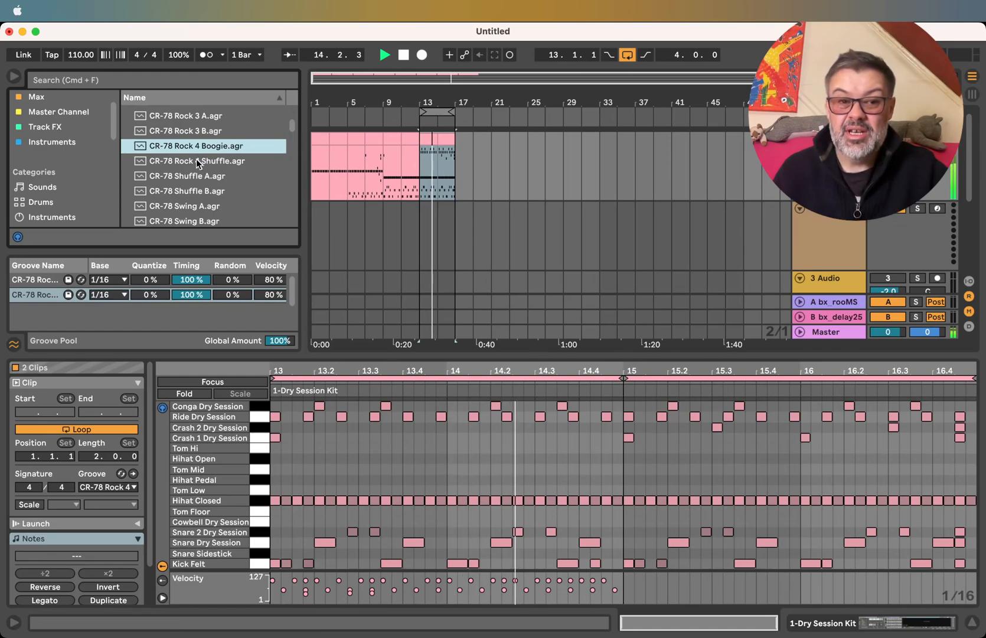
scroll(196, 158, down, 15)
scroll(173, 196, down, 15)
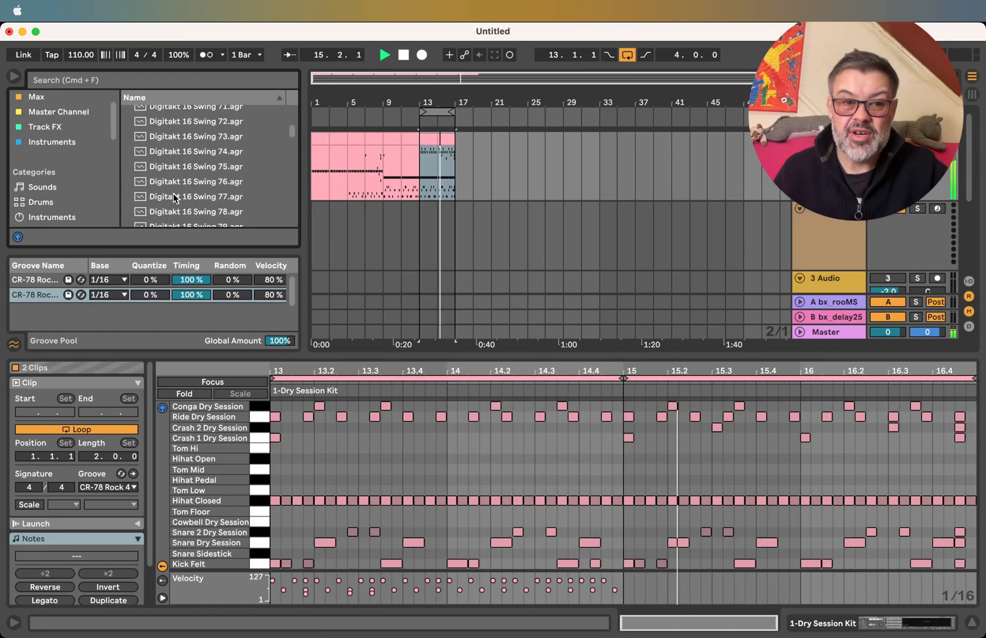
scroll(174, 192, down, 20)
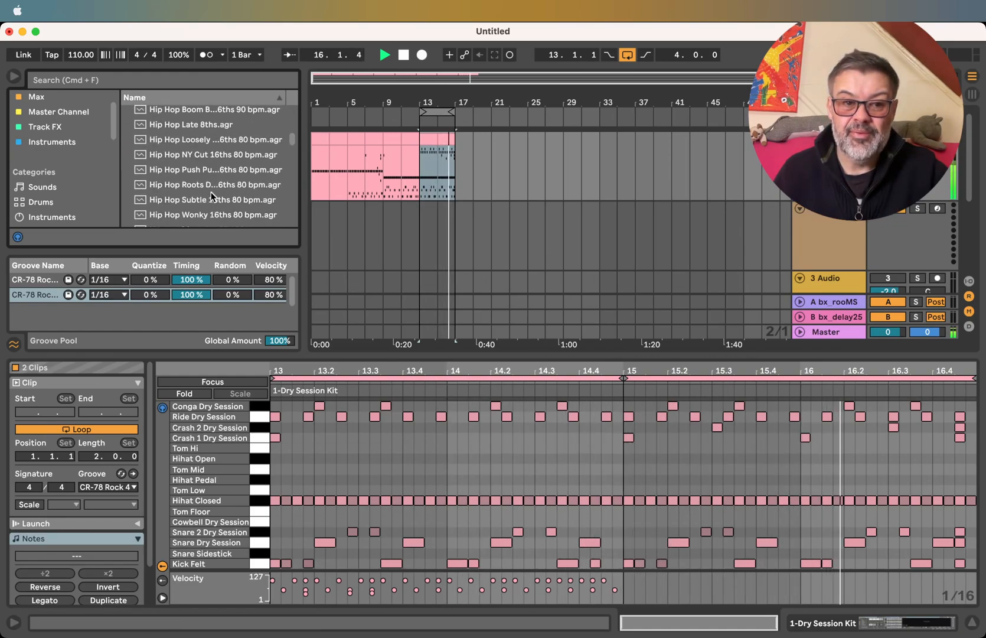
scroll(211, 193, down, 6)
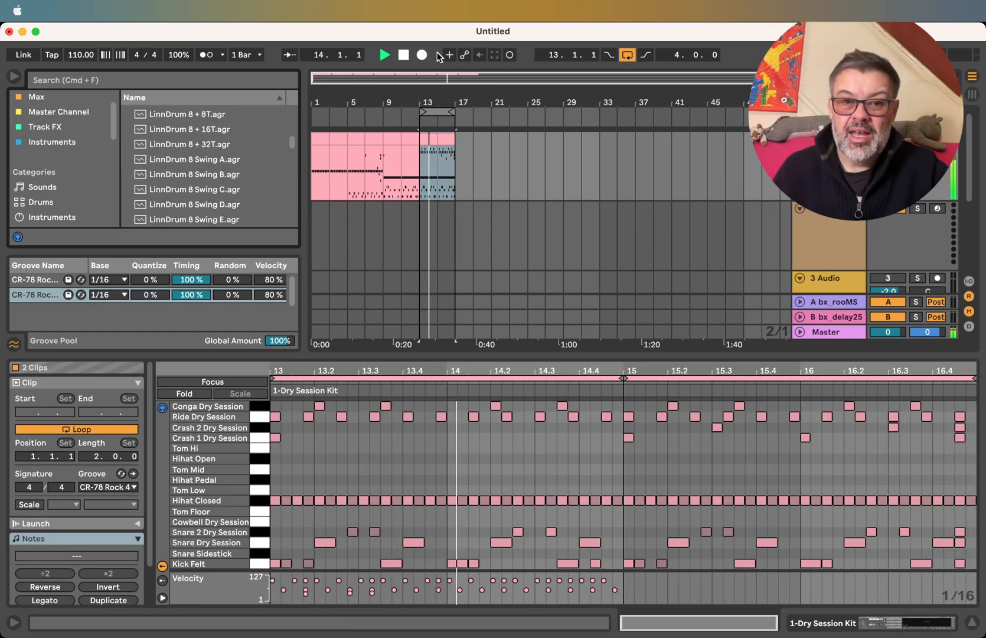
double_click(403, 54)
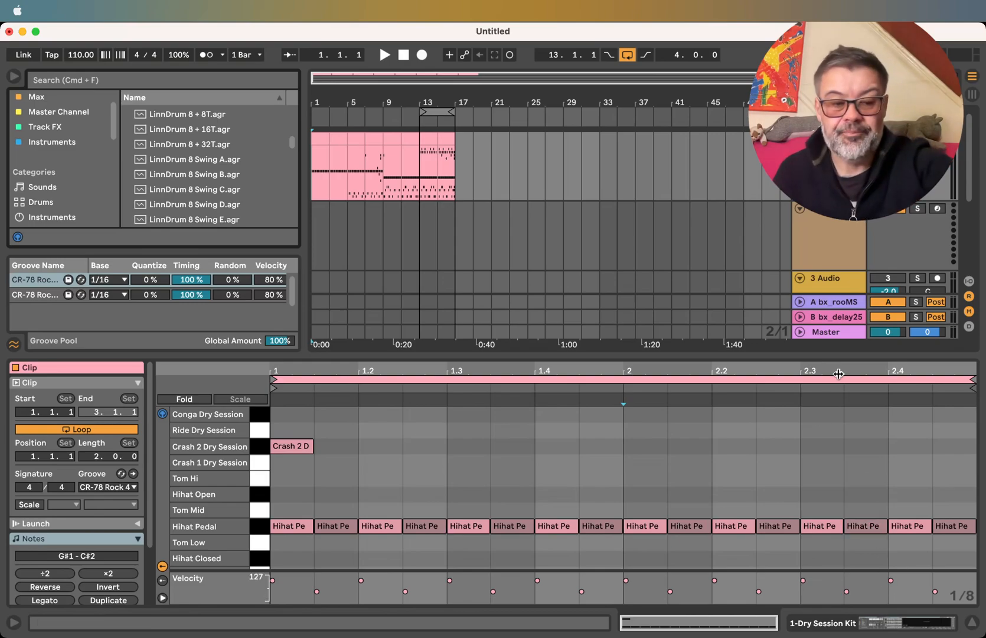
Switch to the Session mixer and unfold the Dry Session Kit track down to its individual drum channels
key(Tab)
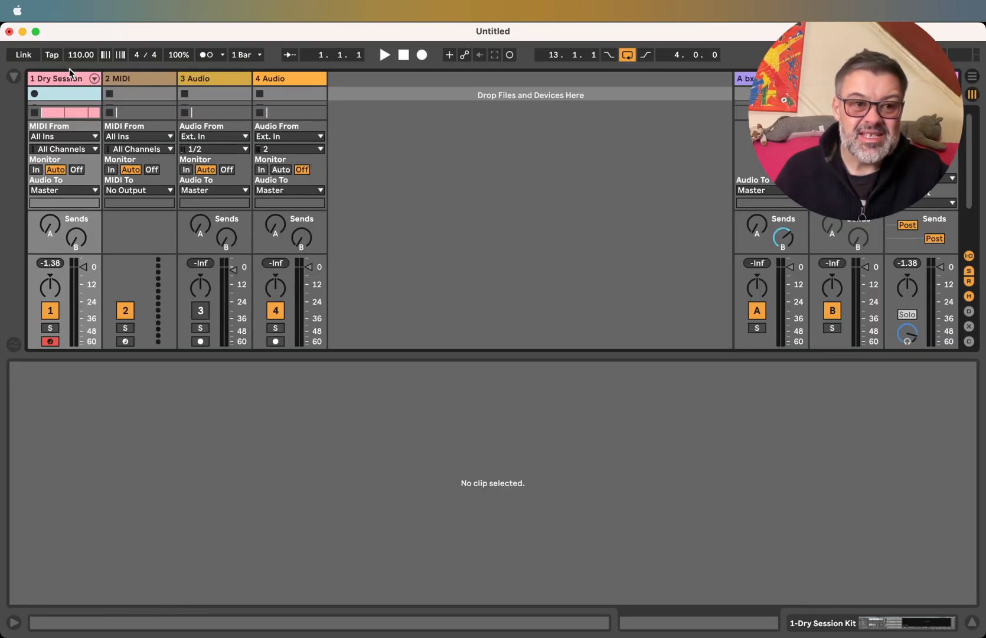
click(64, 83)
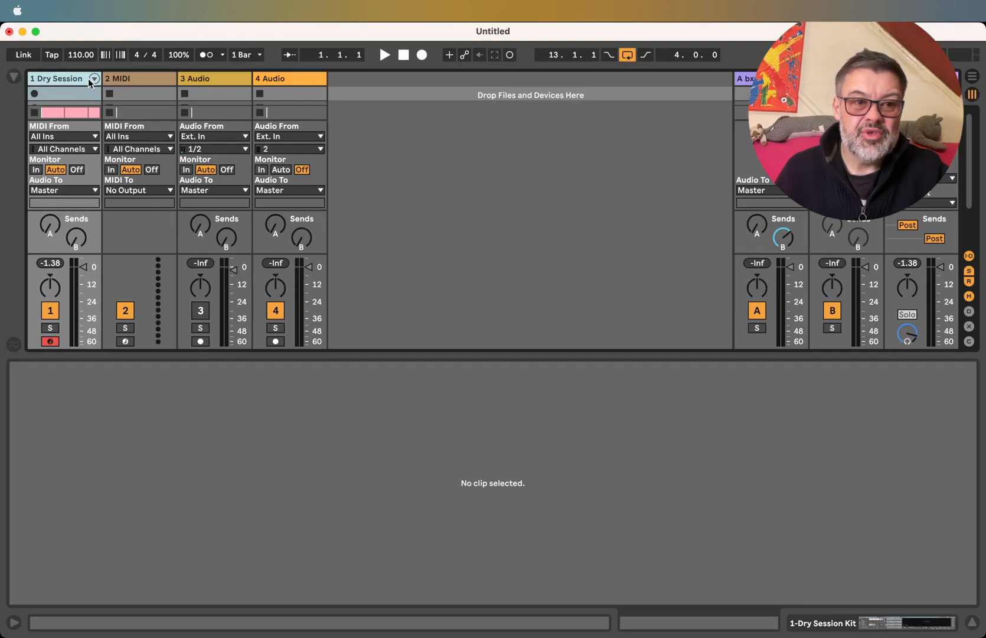
key(Tab)
key(Tab)
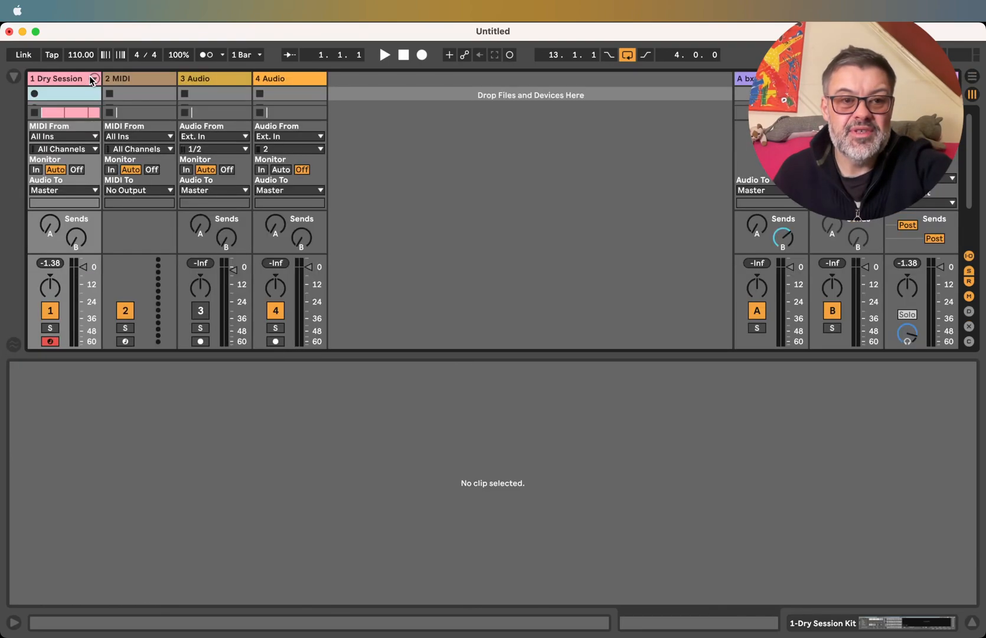
click(94, 79)
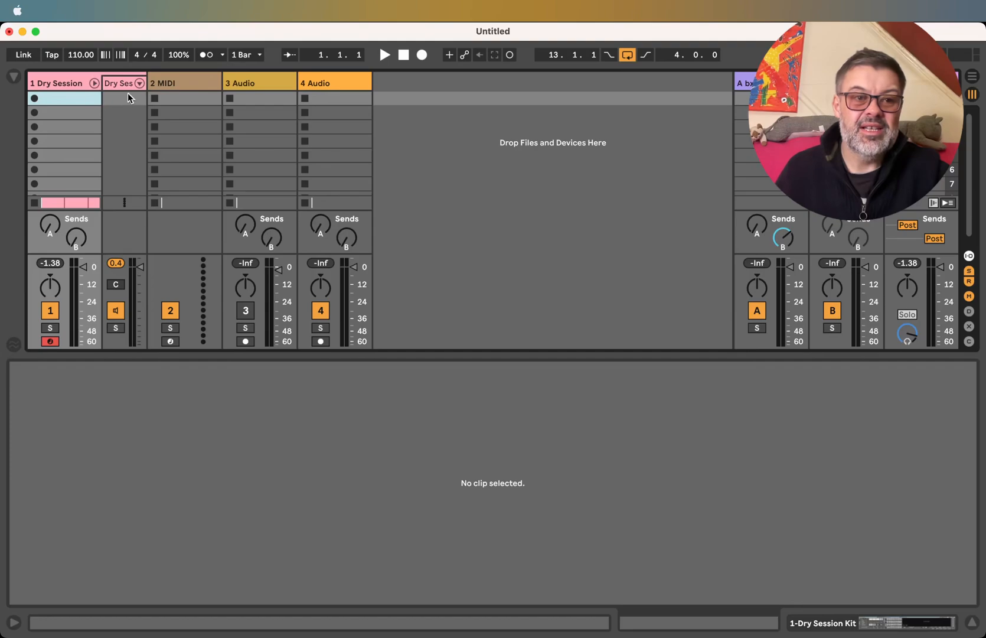
click(140, 84)
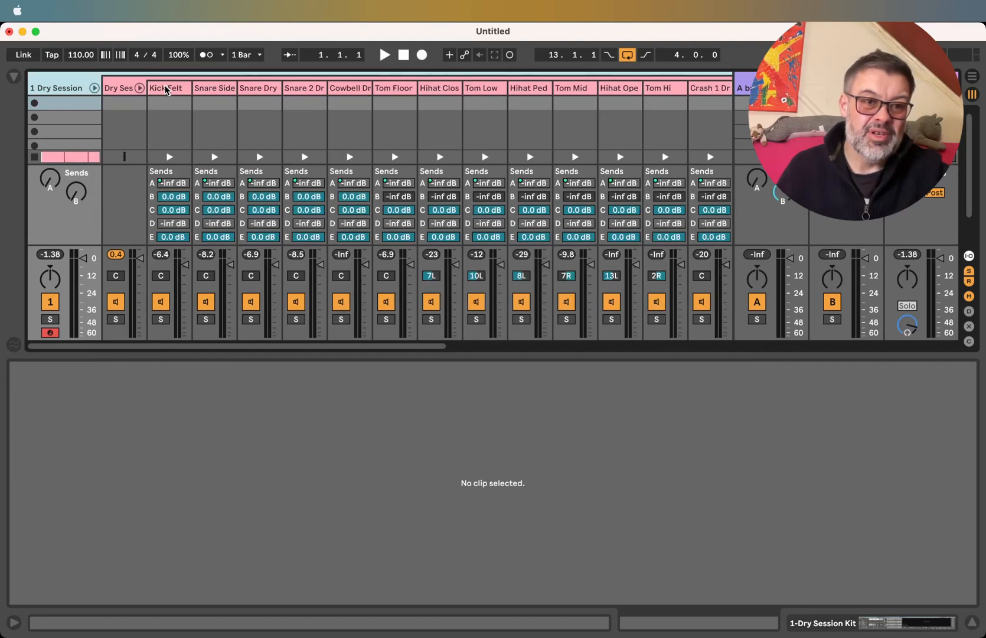
Look through the kit's individual channels, from Kick Felt and the snares to the toms and hihats
click(170, 88)
click(241, 87)
click(313, 88)
click(349, 87)
click(440, 88)
click(502, 88)
click(531, 88)
click(608, 88)
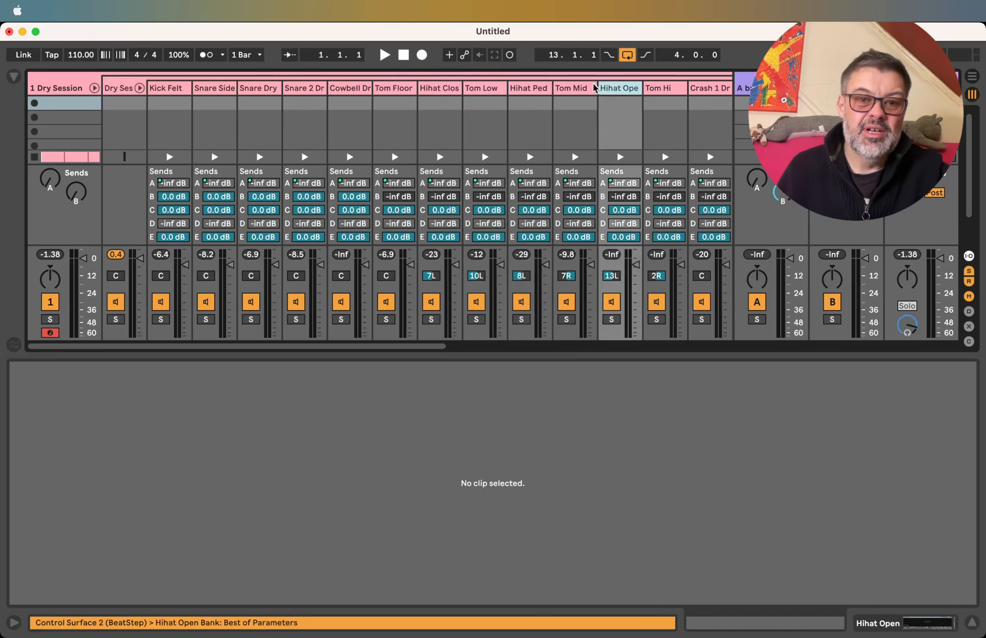
click(225, 85)
Open the Kick Felt channel's devices and add a Saturator from the Drive & Color audio effects after its instrument
double_click(172, 87)
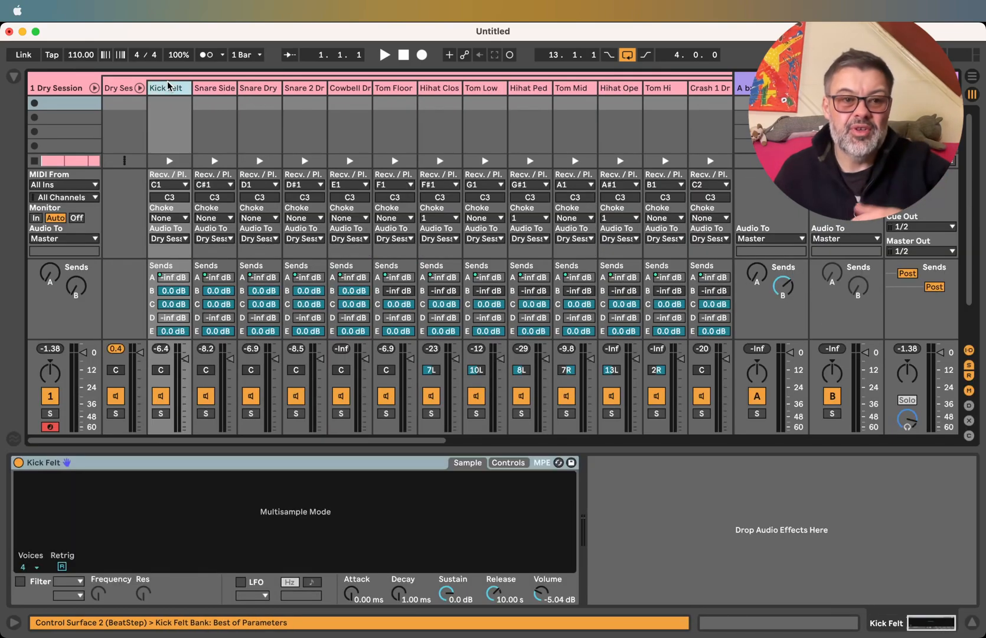
click(16, 78)
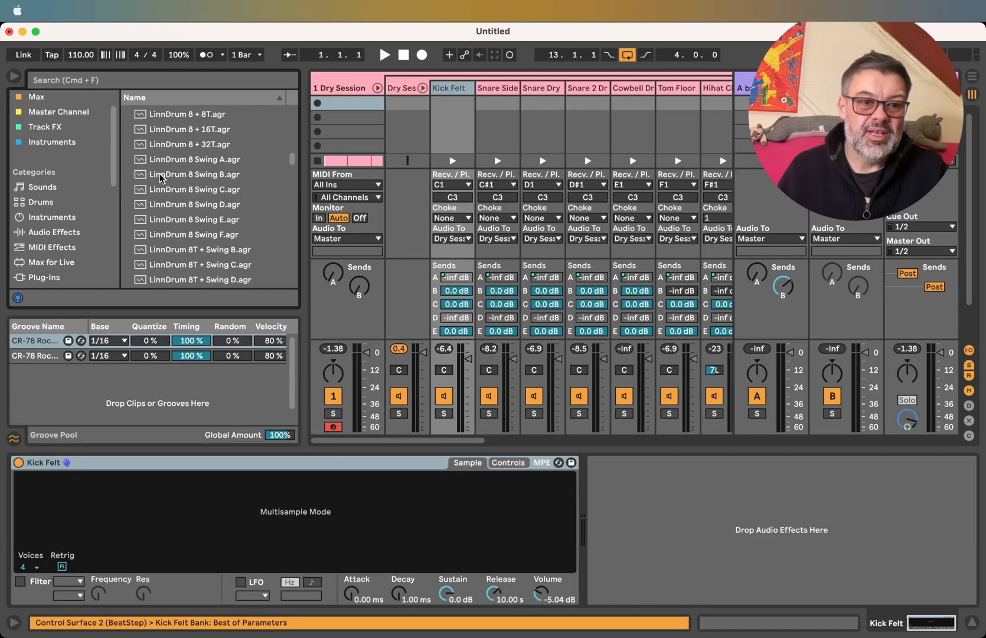
click(56, 234)
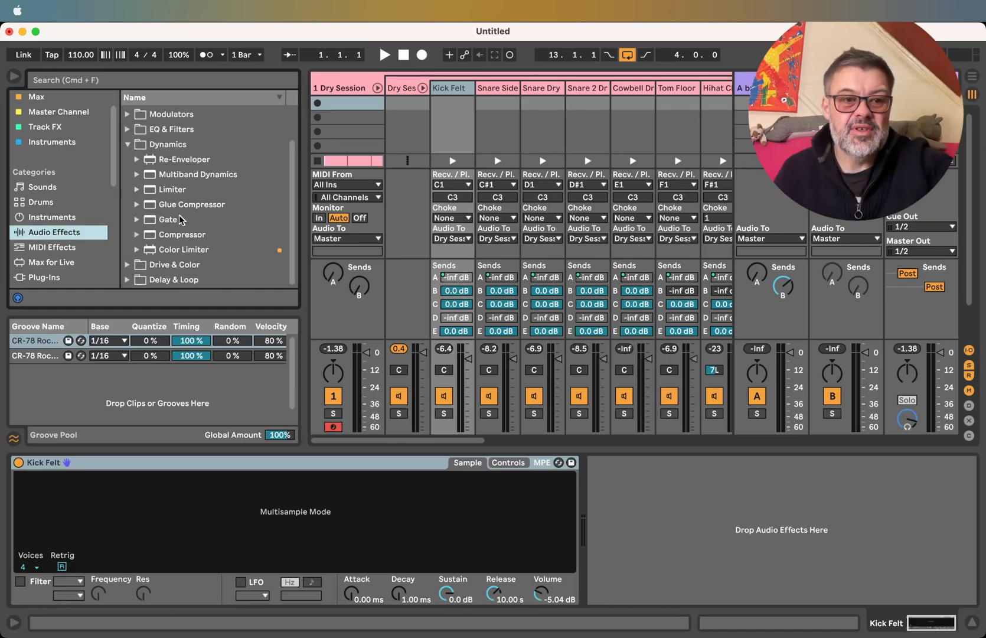
click(128, 146)
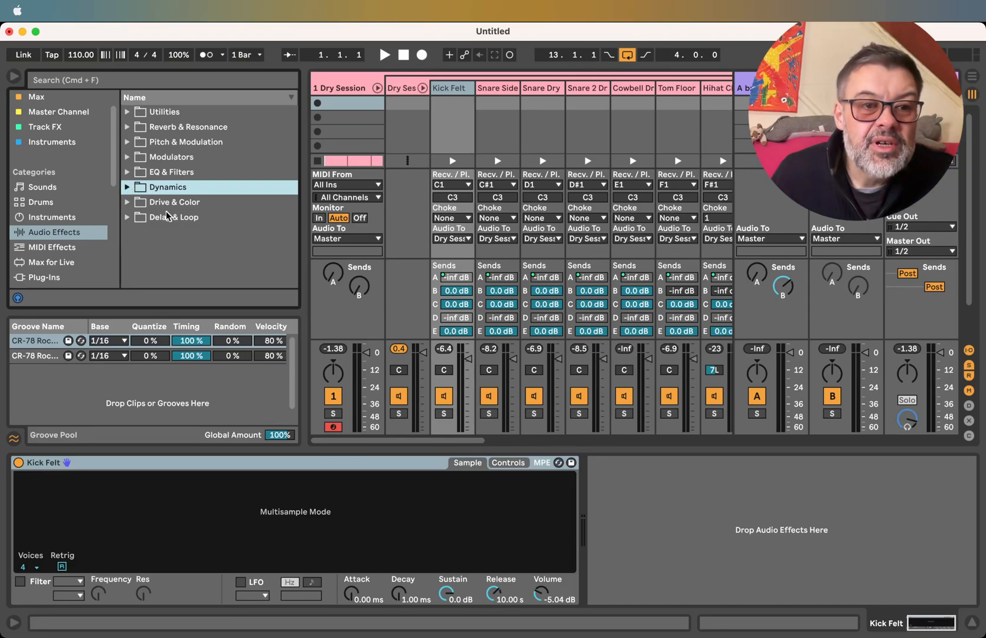
click(127, 202)
scroll(191, 230, down, 2)
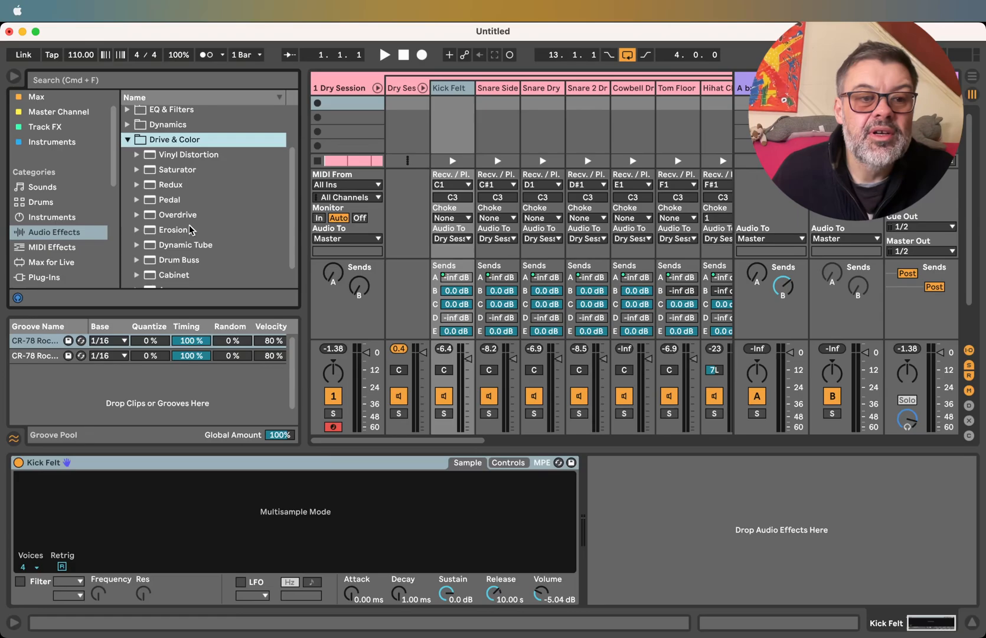
drag(183, 176, 638, 496)
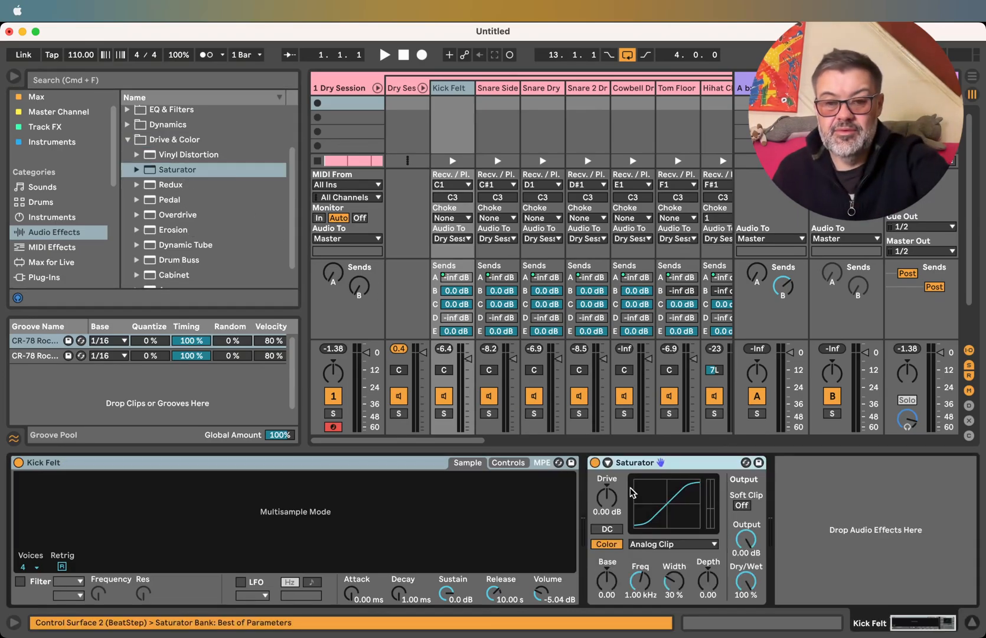
Play the arrangement from bar 13 and set the Drive of the Kick Felt channel's Saturator to 5.71 dB
key(space)
key(Tab)
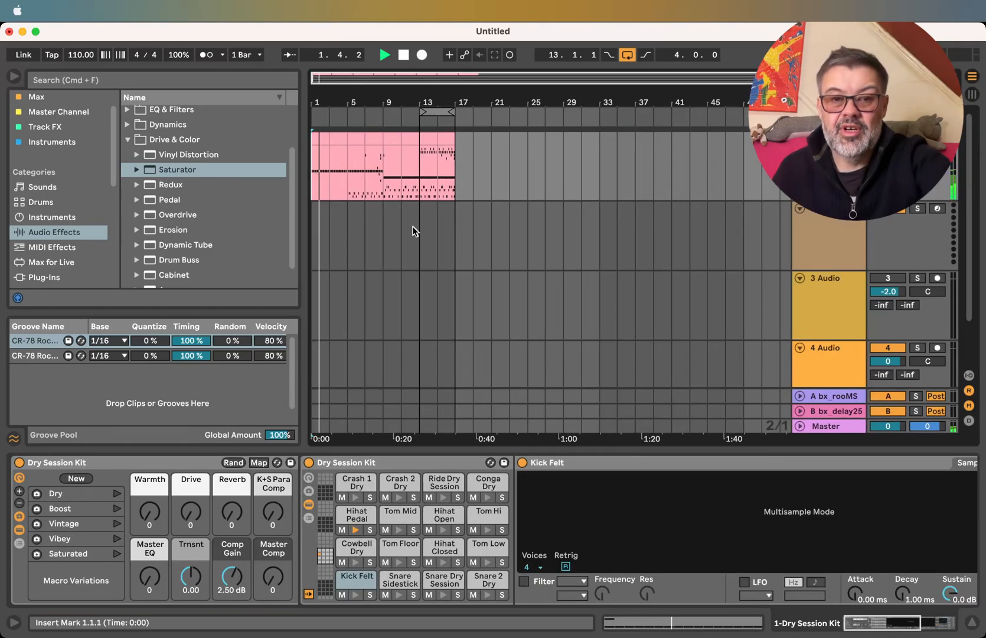
click(422, 196)
key(space)
key(space)
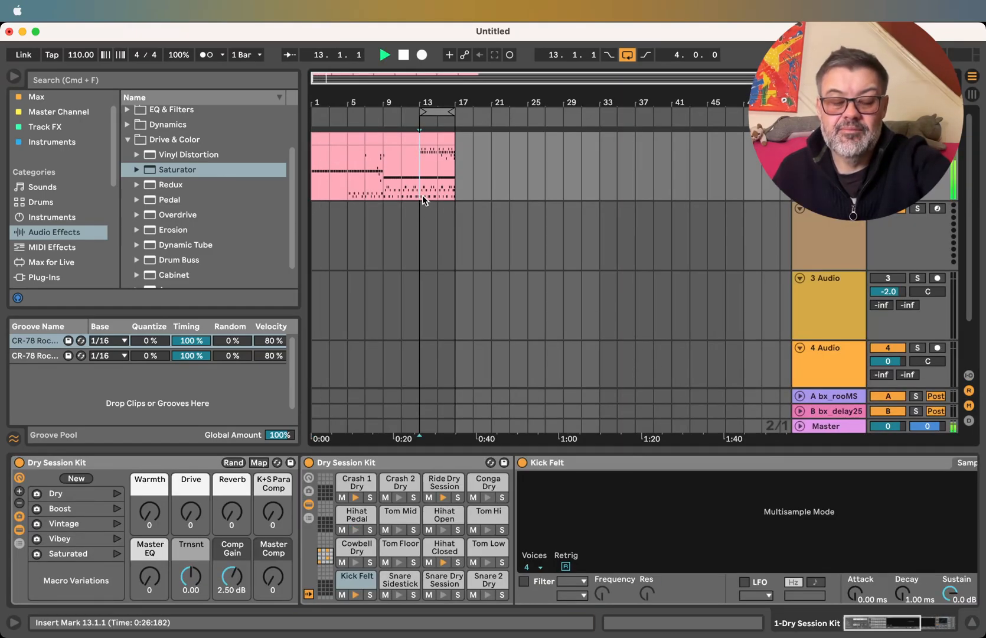
key(Tab)
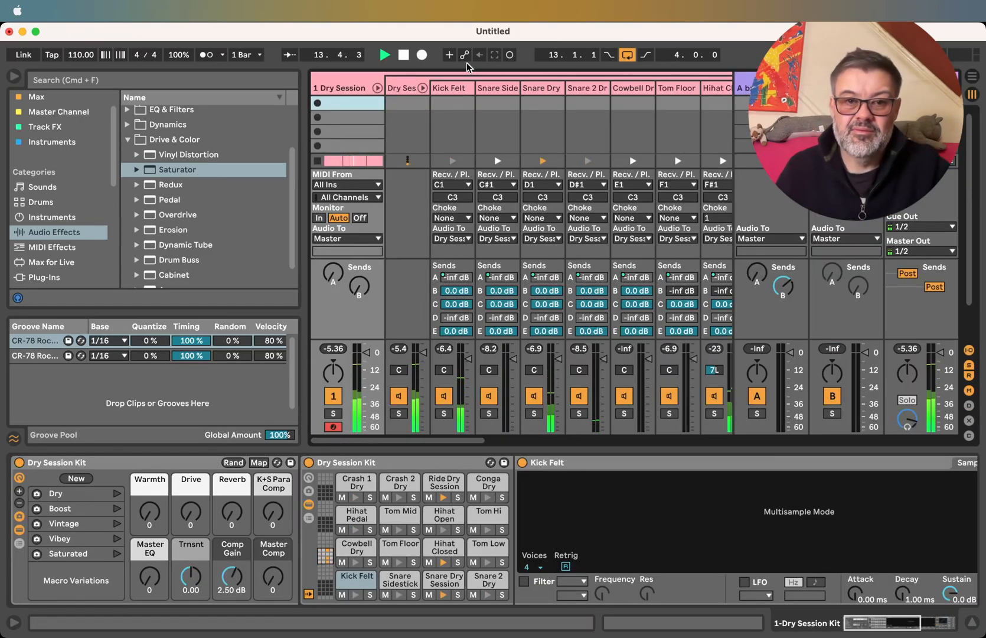
click(452, 87)
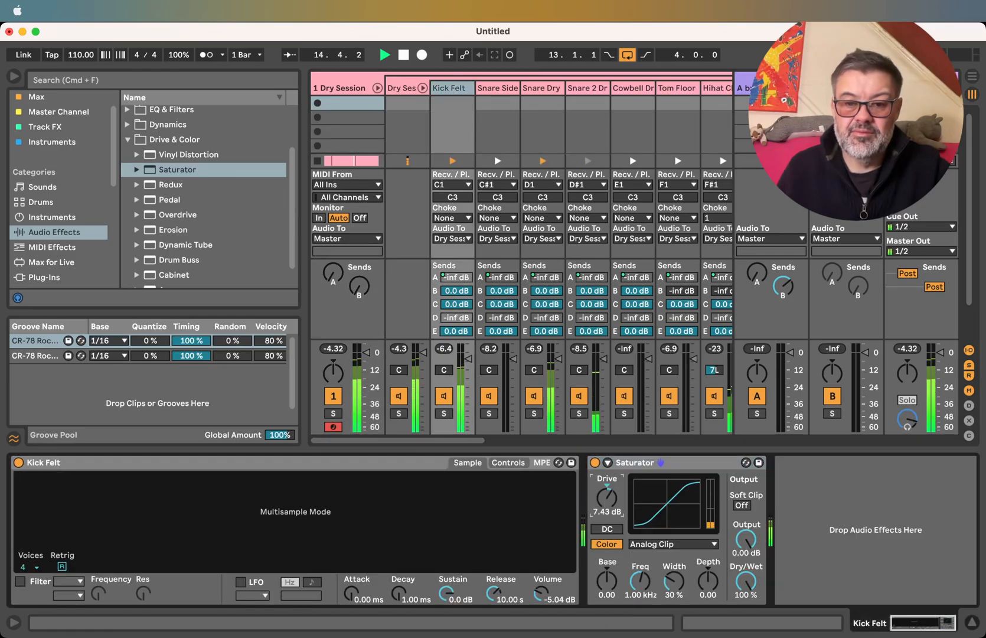
drag(607, 498, 607, 504)
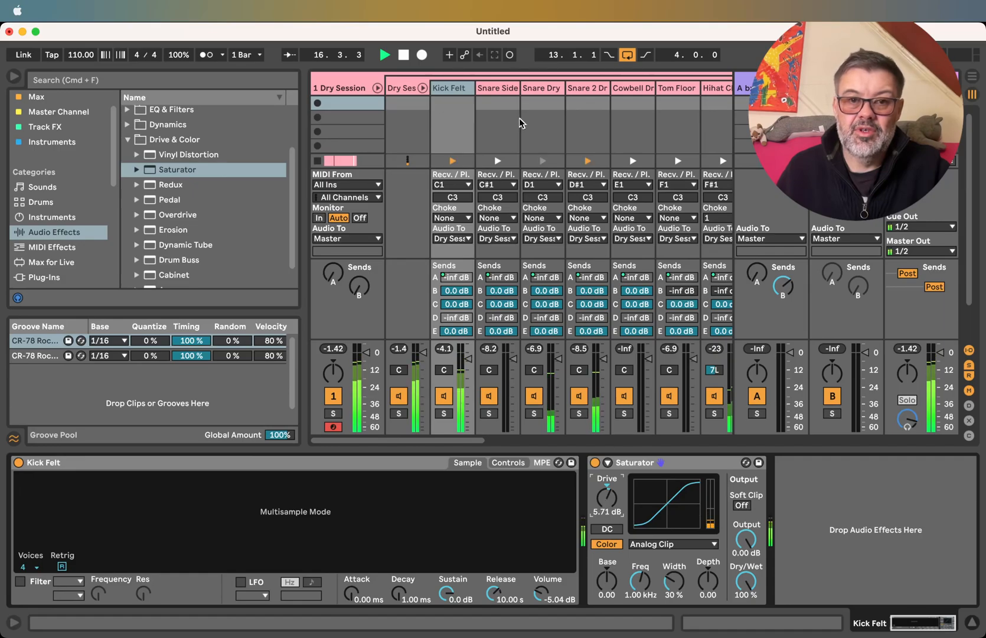
Add a Pedal effect to the Snare Dry channel with Sub on, Gain at 8.7% and Dry/Wet at 17%
click(536, 88)
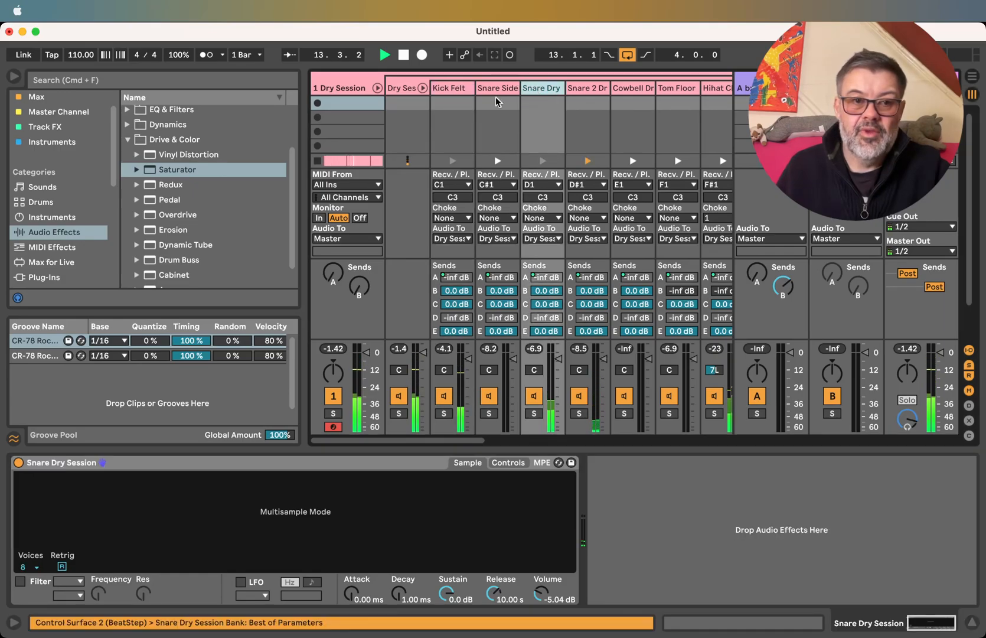
drag(167, 204, 624, 560)
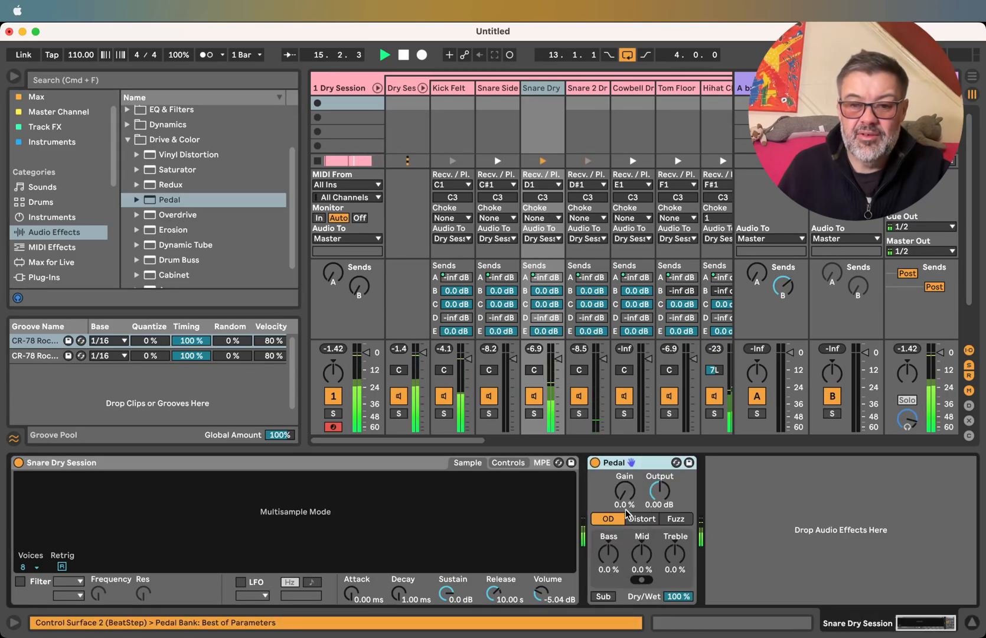
click(616, 594)
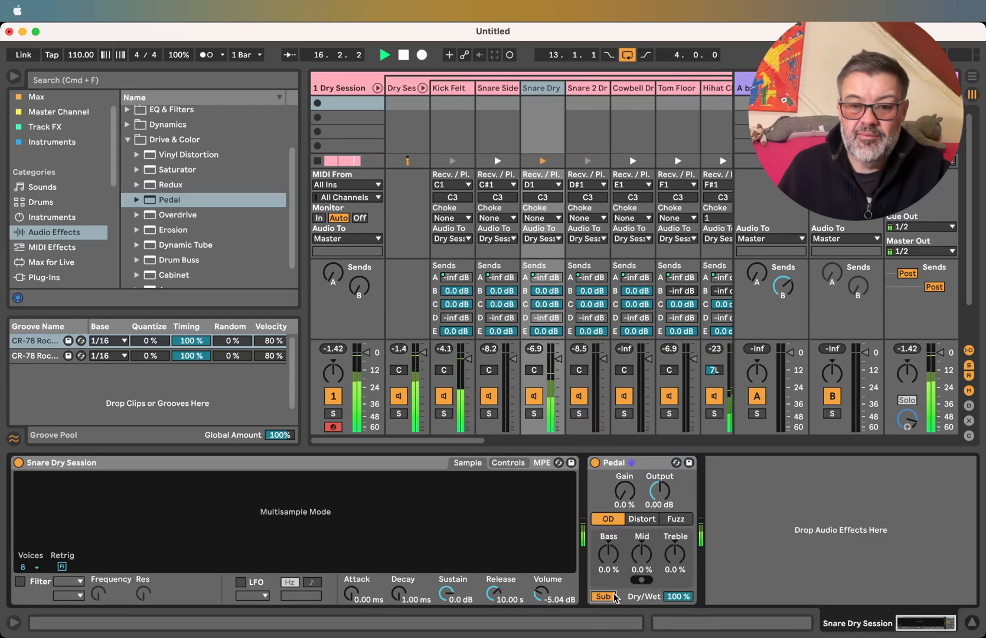
drag(625, 493, 624, 490)
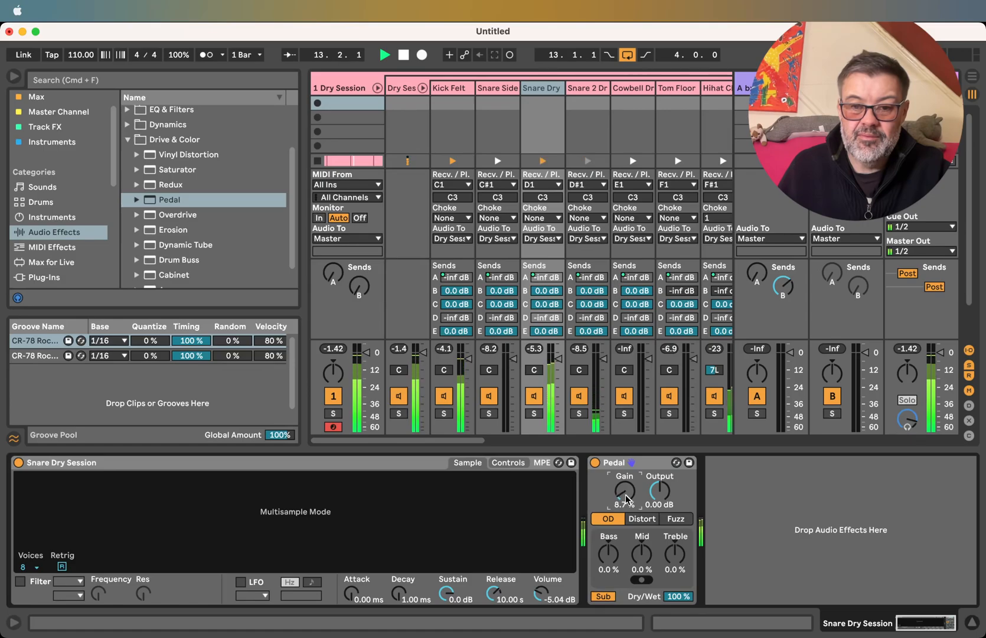
drag(679, 595, 679, 600)
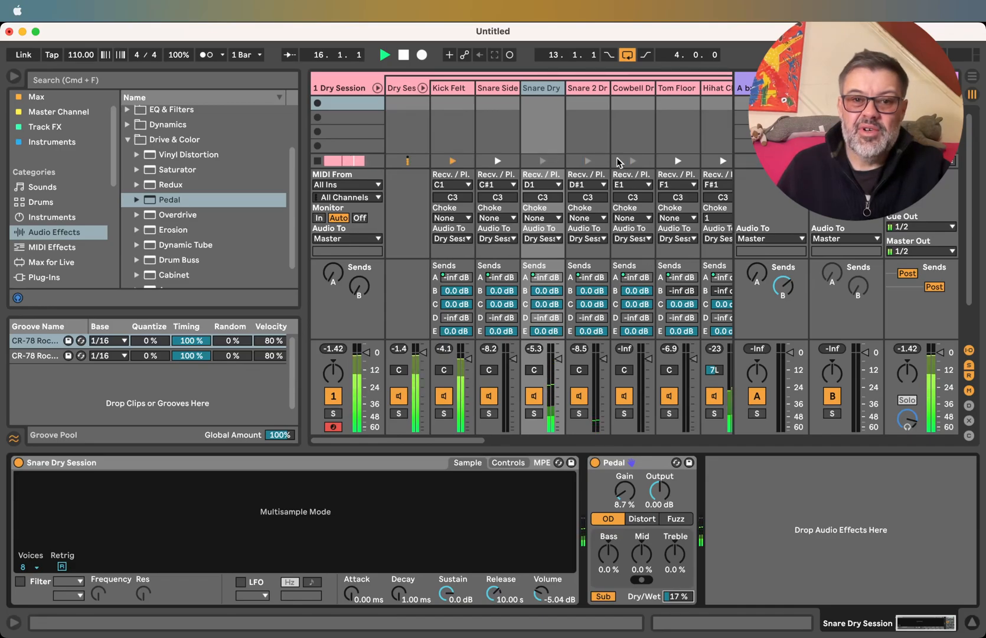
Add a Phaser-Flanger from the Pitch & Modulation effects to the Hihat Closed channel, after its Channel EQ
drag(455, 441, 533, 441)
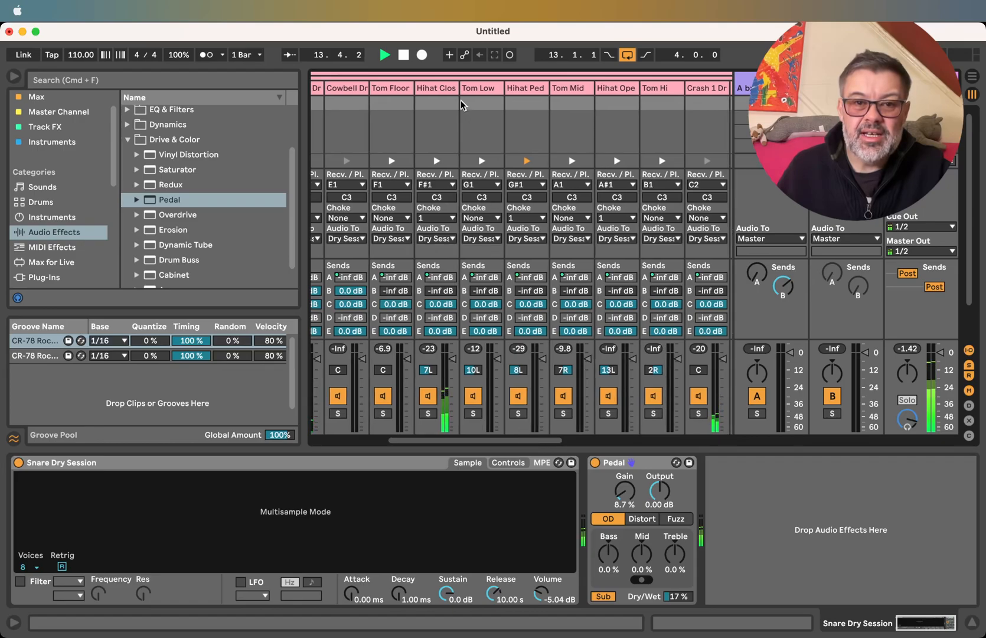
click(441, 88)
click(127, 140)
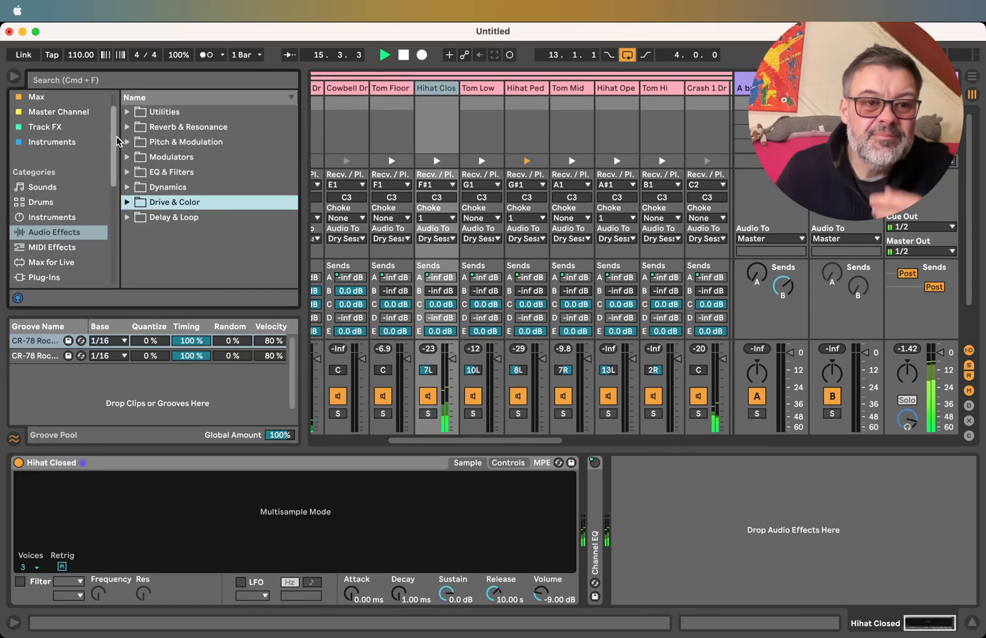
click(127, 142)
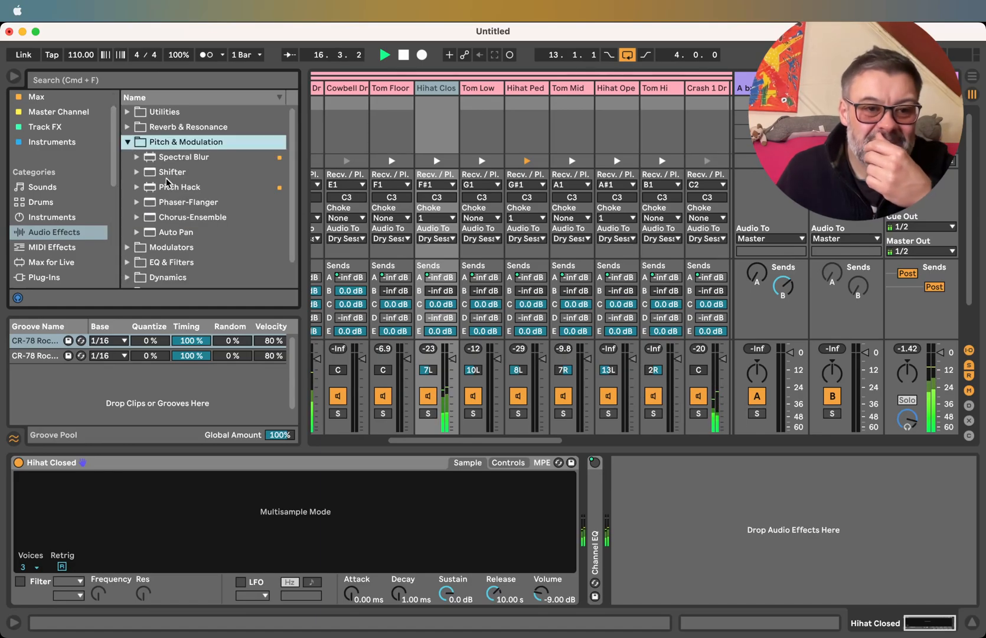
drag(199, 207, 686, 528)
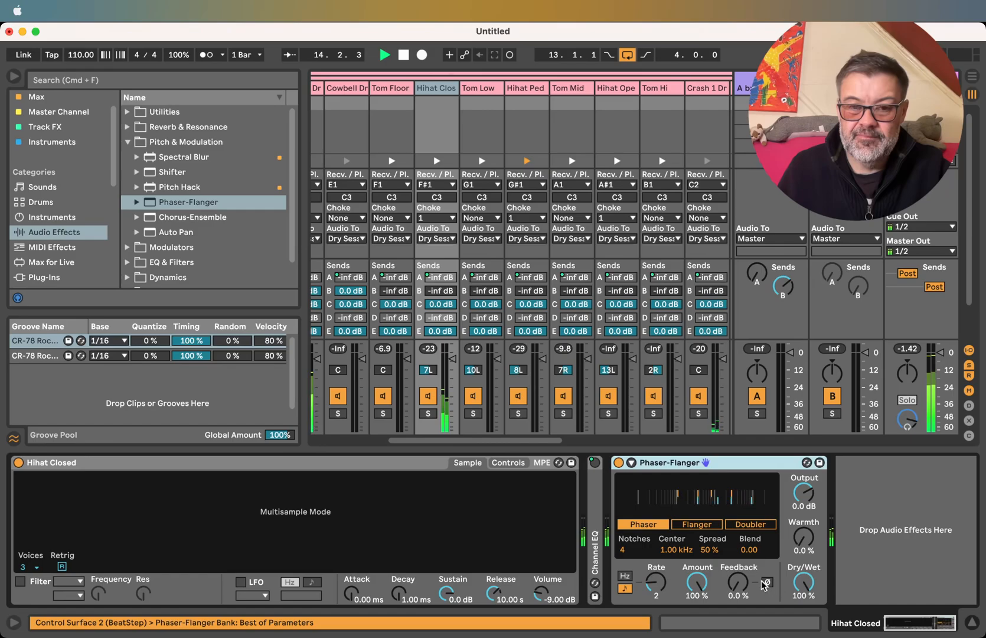
Add a Color Limiter from the Dynamics effects at the end of the whole kit's chain and set its Loudness to 6.43 dB
drag(529, 440, 434, 435)
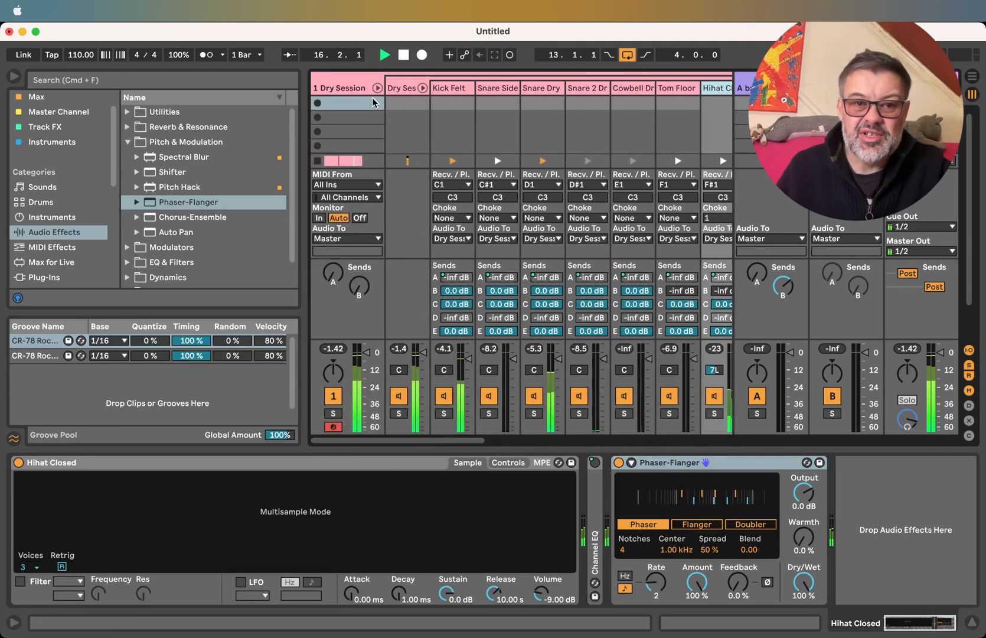
click(391, 88)
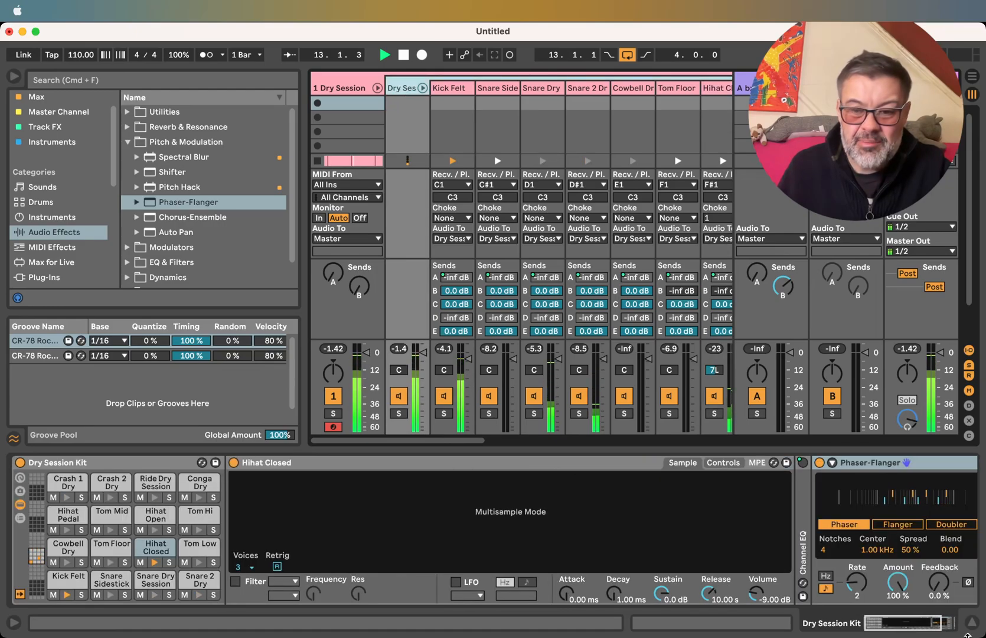
drag(908, 623, 923, 623)
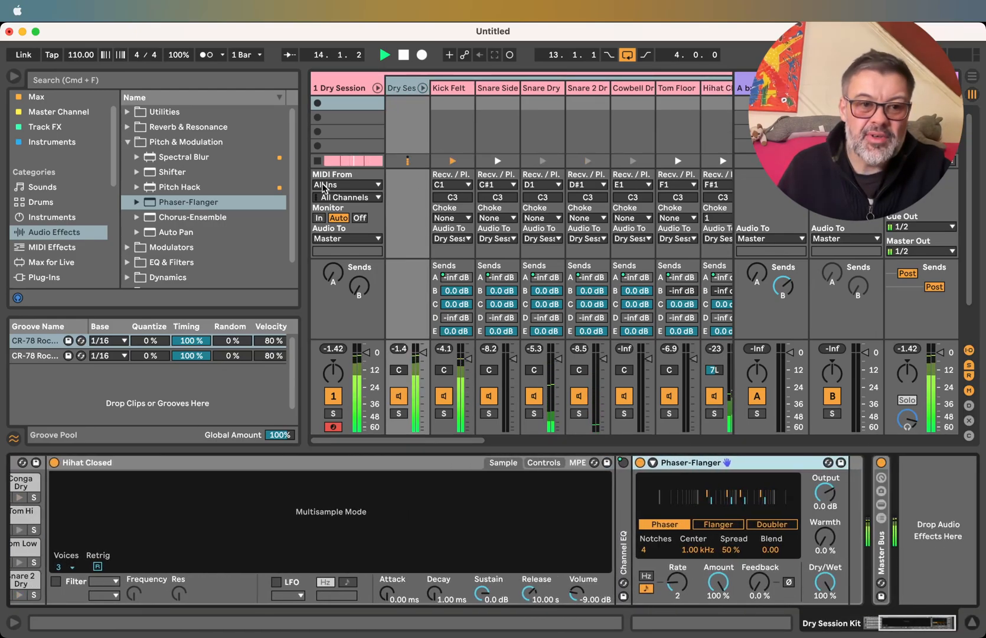
click(128, 141)
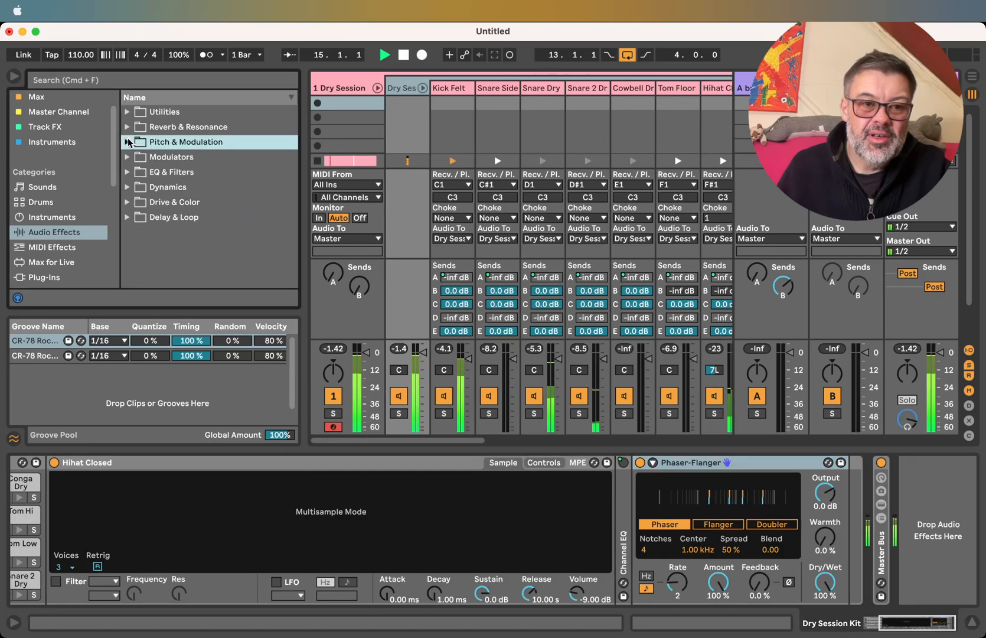
click(130, 186)
scroll(186, 213, down, 3)
drag(189, 250, 939, 508)
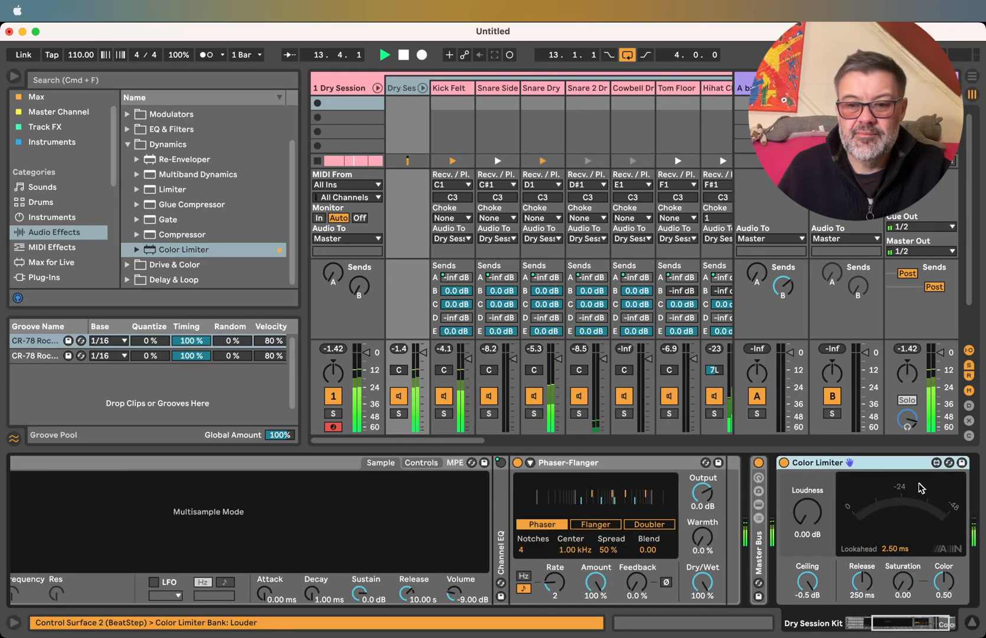
mouse_move(804, 516)
mouse_down()
mouse_move(805, 489)
mouse_move(803, 516)
mouse_up()
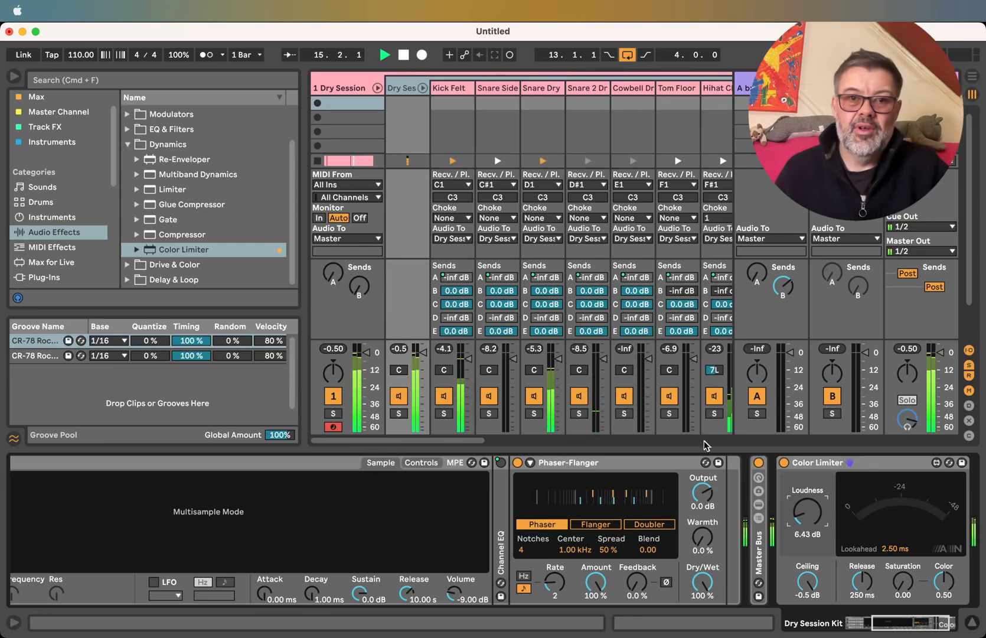
Stop playback and return to the Arrangement view
click(402, 57)
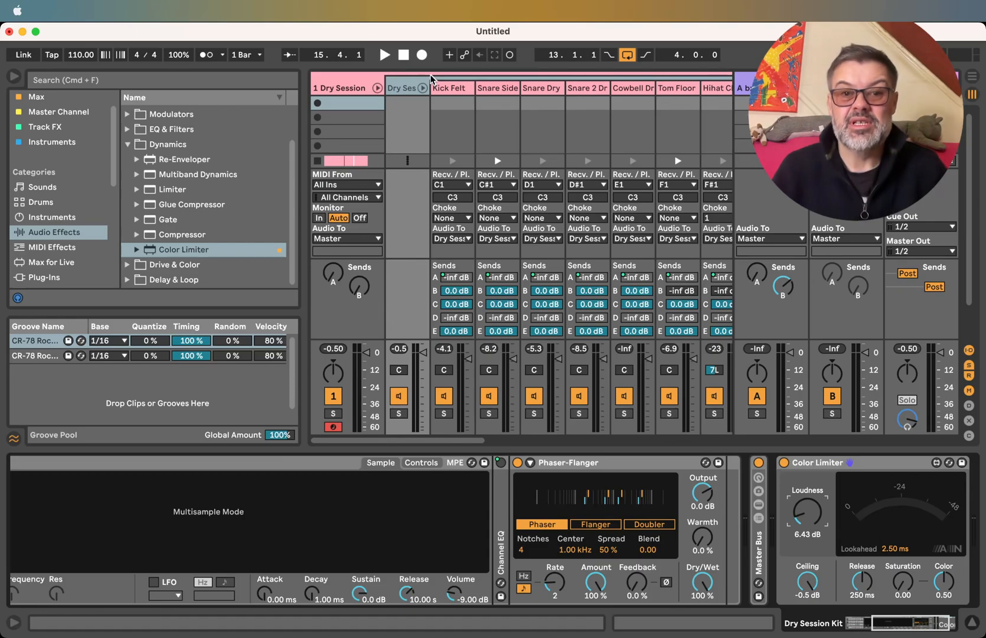
key(Tab)
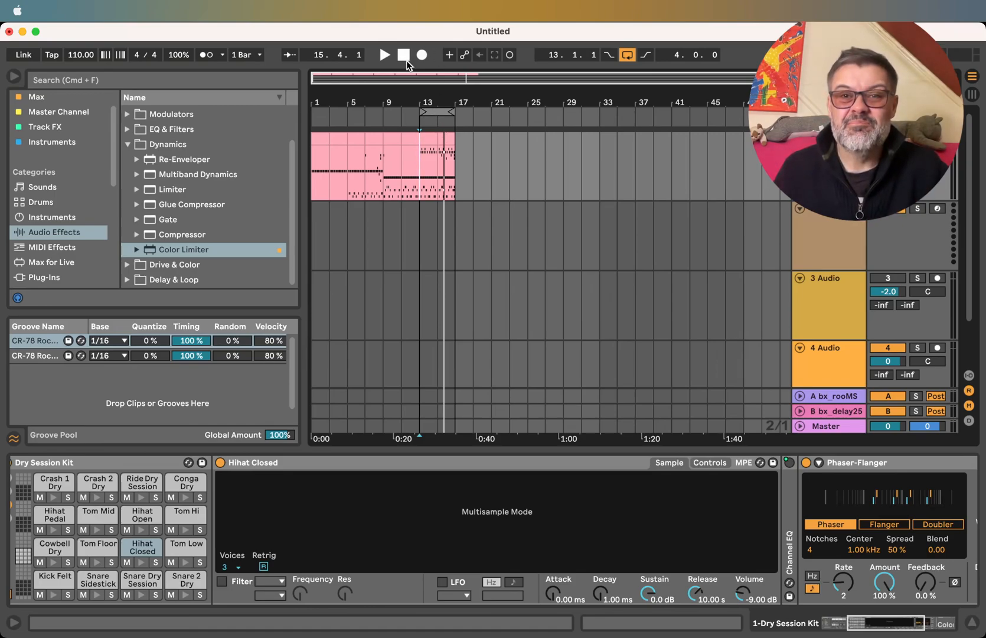
click(742, 10)
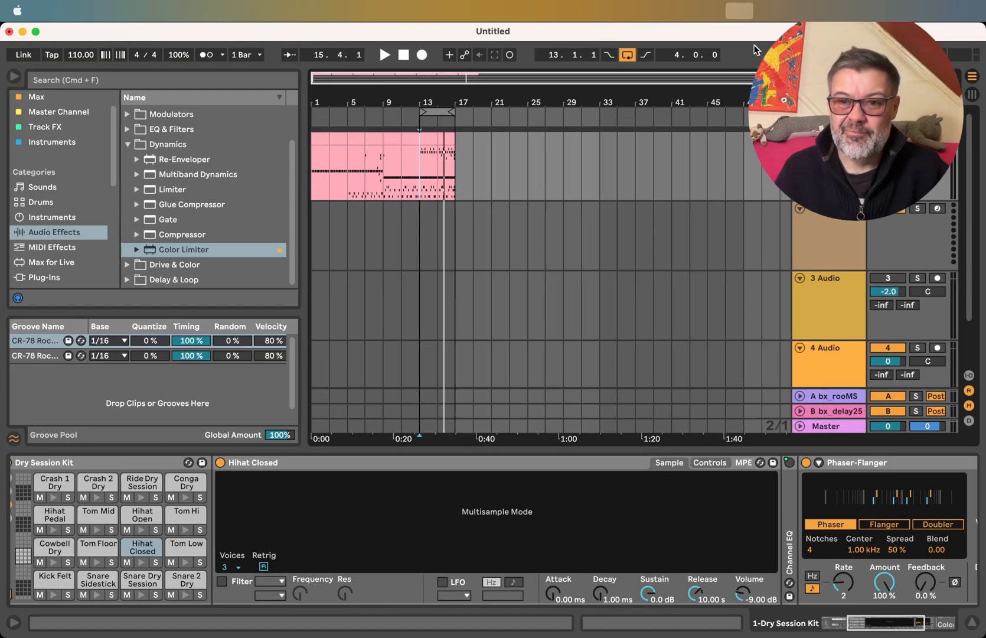